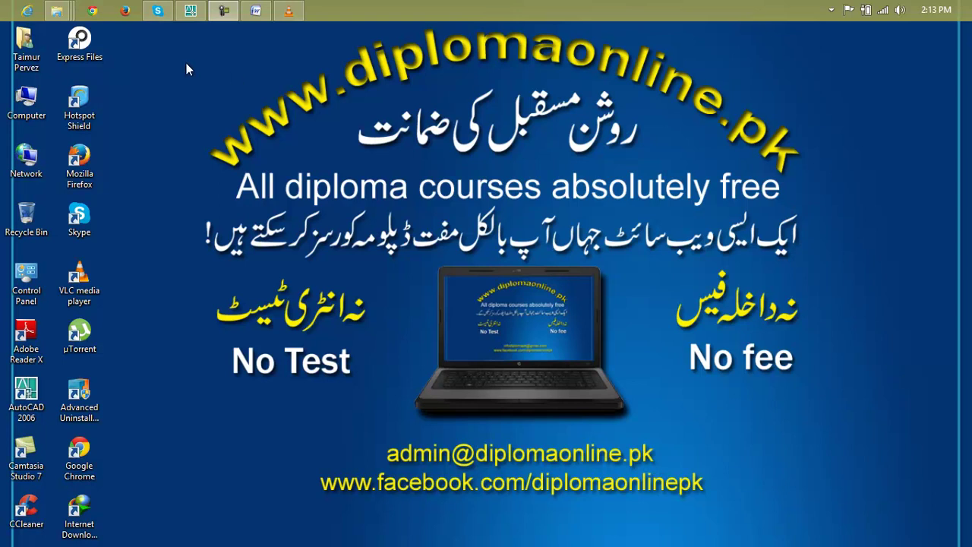
# - Restore the Lesson 66 Word document from the taskbar
pyautogui.click(251, 14)
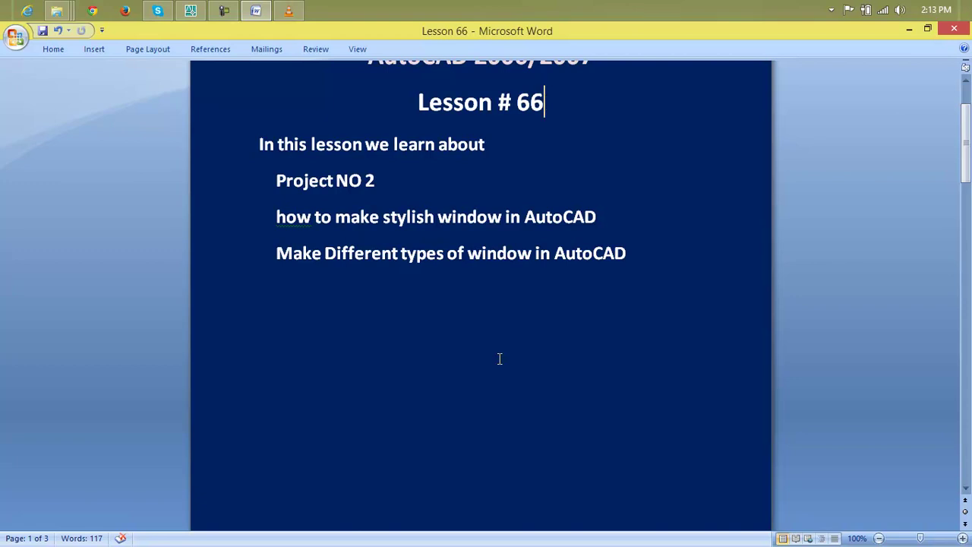
# - After reviewing the Lesson 66 outline, minimize Word to show the desktop
pyautogui.click(910, 30)
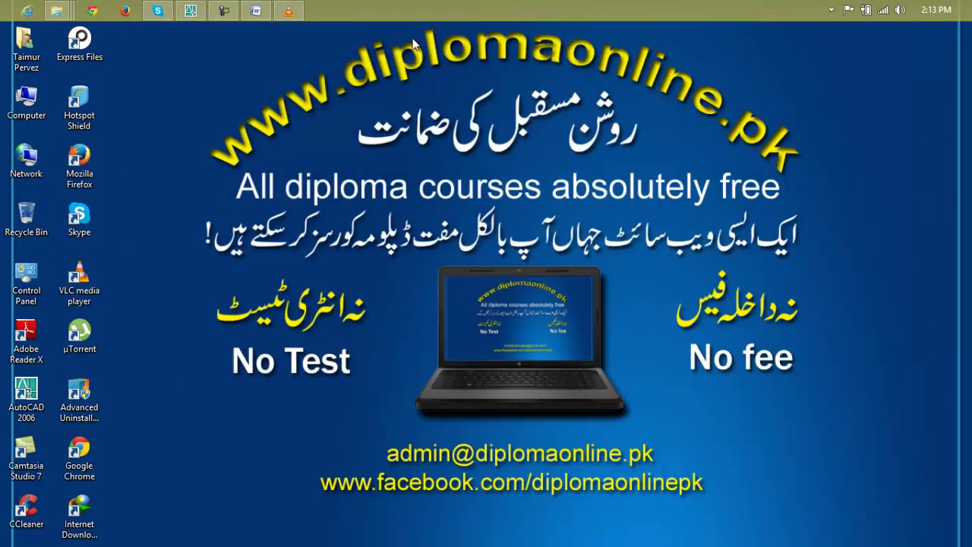
# - Return to 4.dwg in AutoCAD and zoom onto the elevation wall left of the stairs
pyautogui.click(190, 10)
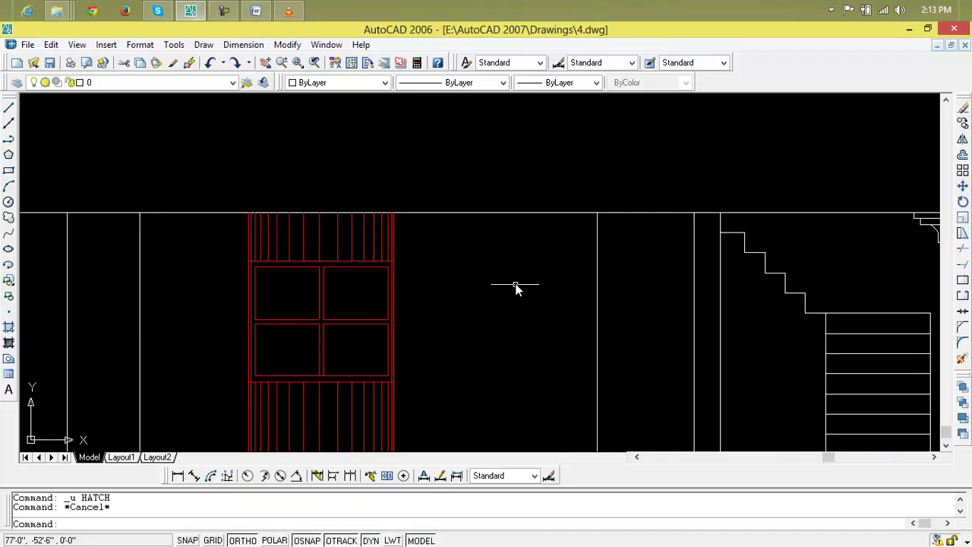
pyautogui.scroll(-4, 517, 285)
pyautogui.moveTo(504, 297); pyautogui.dragTo(481, 305, button='middle')
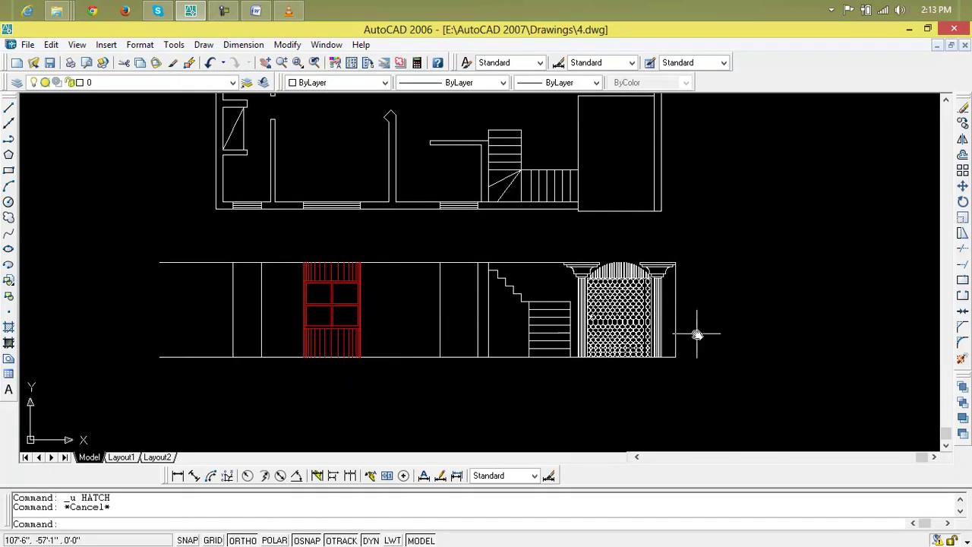
pyautogui.scroll(5, 693, 333)
pyautogui.scroll(-6, 478, 213)
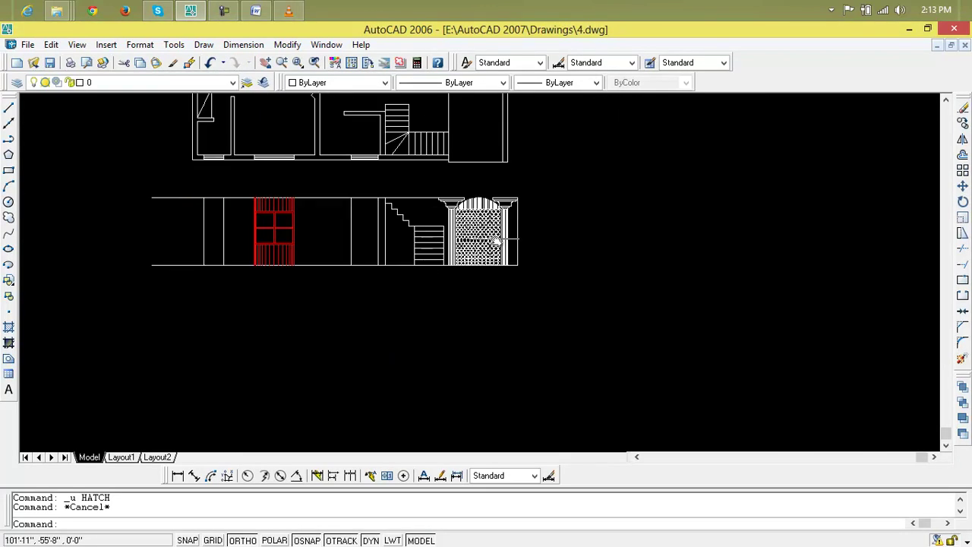
pyautogui.moveTo(353, 263); pyautogui.dragTo(477, 262, button='middle')
pyautogui.scroll(1, 477, 262)
pyautogui.scroll(1, 456, 304)
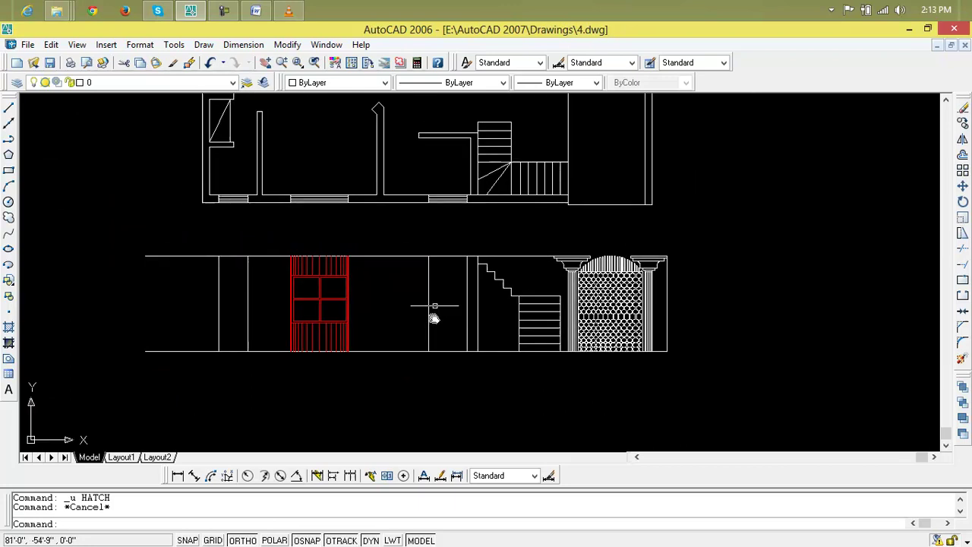
pyautogui.scroll(1, 442, 220)
pyautogui.scroll(-1, 397, 293)
pyautogui.scroll(2, 389, 323)
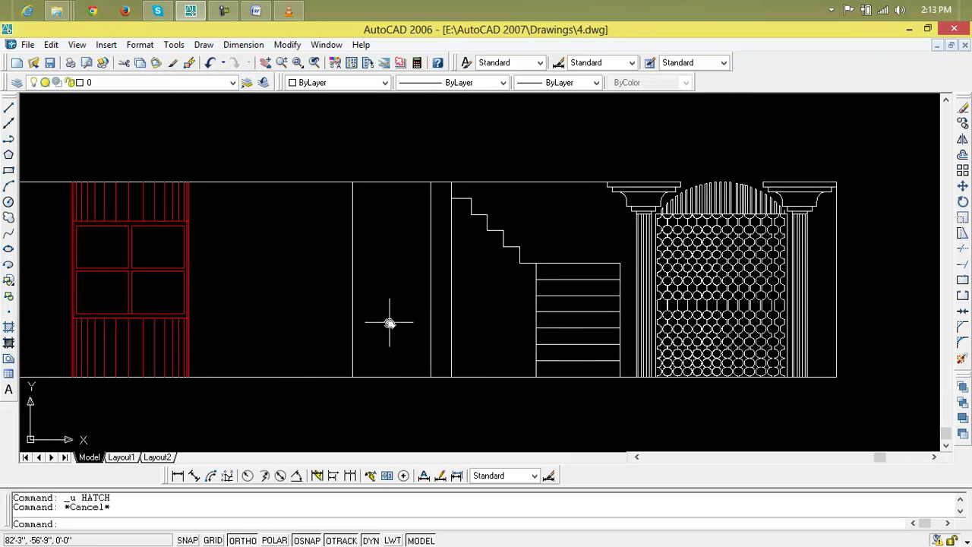
pyautogui.scroll(2, 399, 329)
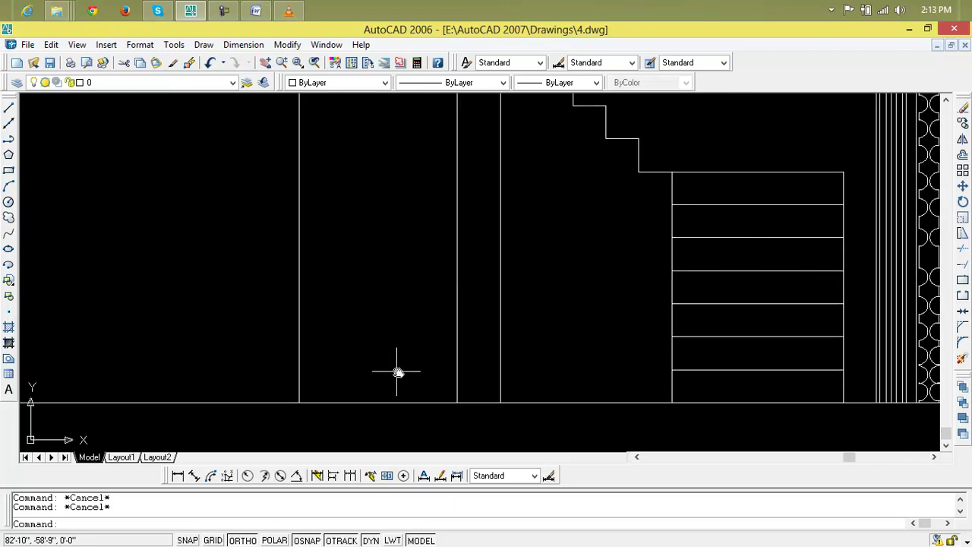
# - Draw a horizontal base line along the wall bottom left of the stairs
pyautogui.write('l')
pyautogui.press('Return')
pyautogui.click(299, 402)
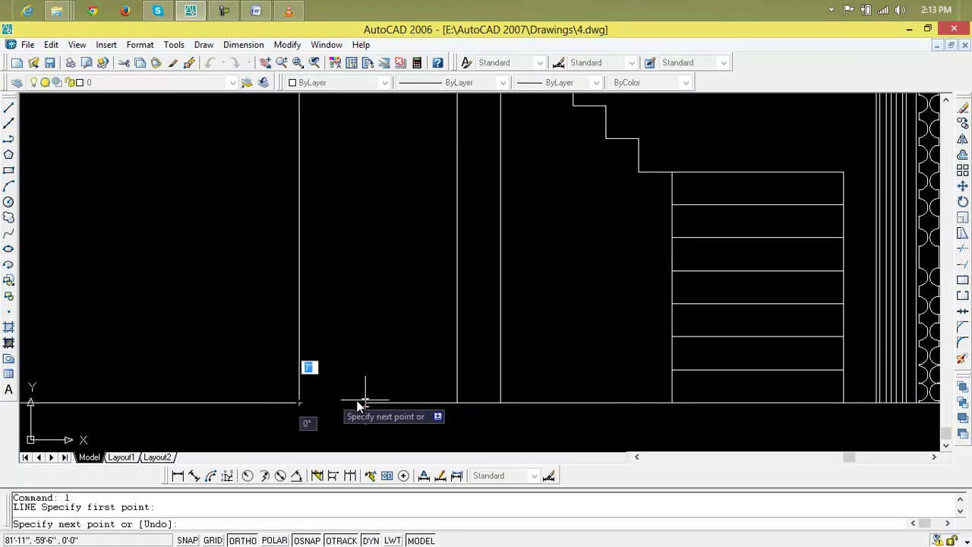
pyautogui.click(457, 401)
pyautogui.press('Return')
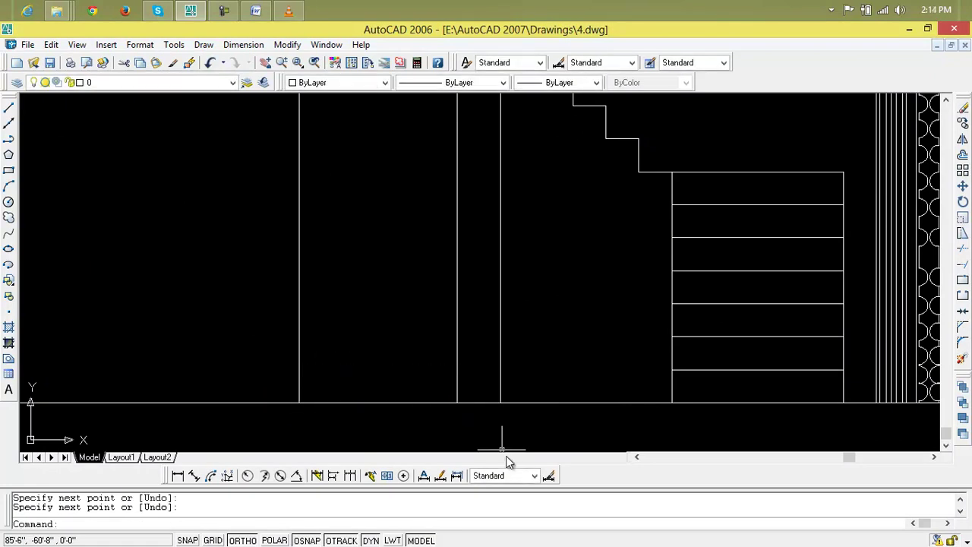
pyautogui.write('o')
# - Offset the base line 3' upward to mark the window sill
pyautogui.press('Return')
pyautogui.write("3'")
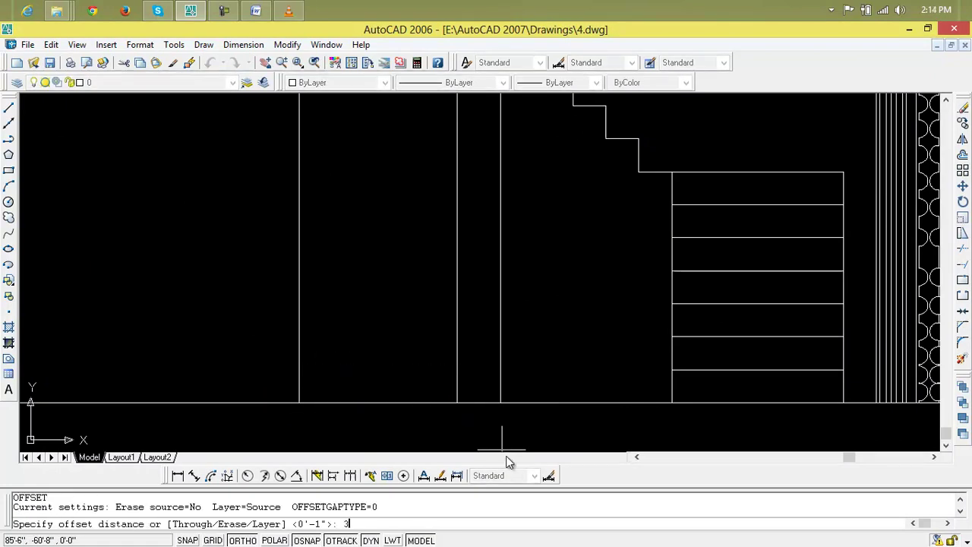
pyautogui.press('Return')
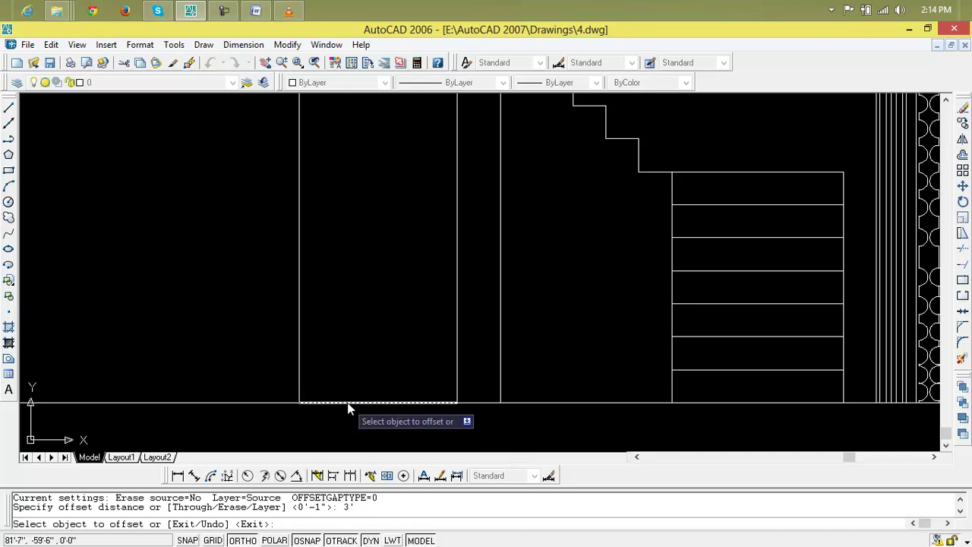
pyautogui.click(348, 402)
pyautogui.click(351, 352)
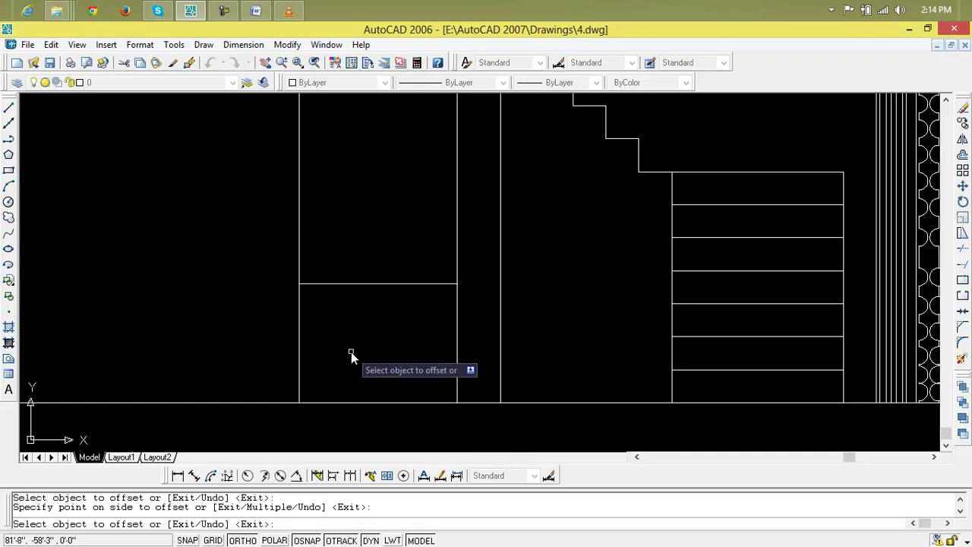
pyautogui.press('Escape')
pyautogui.press('Escape')
# - Offset the sill line 4' higher to mark the window top
pyautogui.write('o')
pyautogui.press('Return')
pyautogui.write("4'")
pyautogui.press('Return')
pyautogui.click(383, 284)
pyautogui.click(382, 247)
pyautogui.scroll(-2, 383, 247)
pyautogui.moveTo(383, 252); pyautogui.dragTo(342, 341, button='middle')
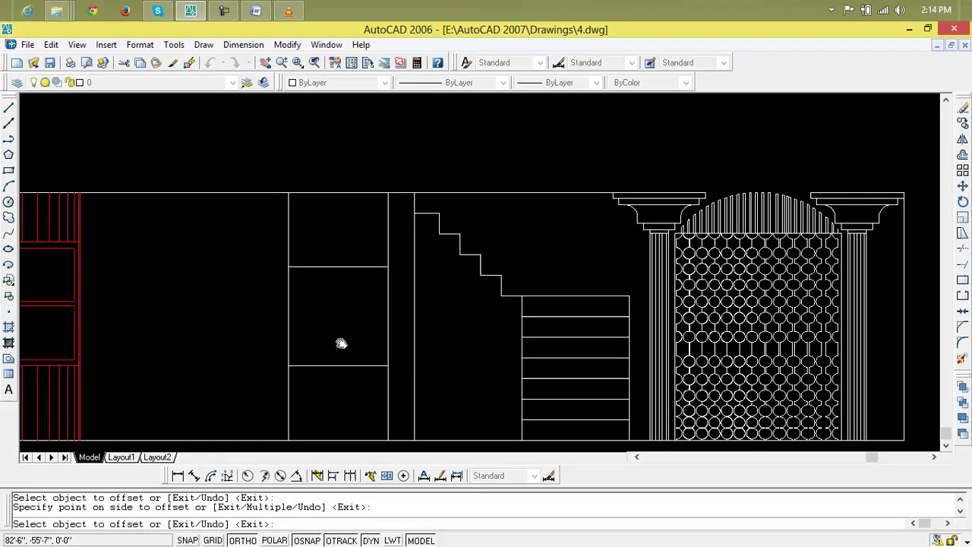
pyautogui.press('Escape')
# - Offset the window's top, bottom, right and left edges 3" inward as an inner frame
pyautogui.write('o')
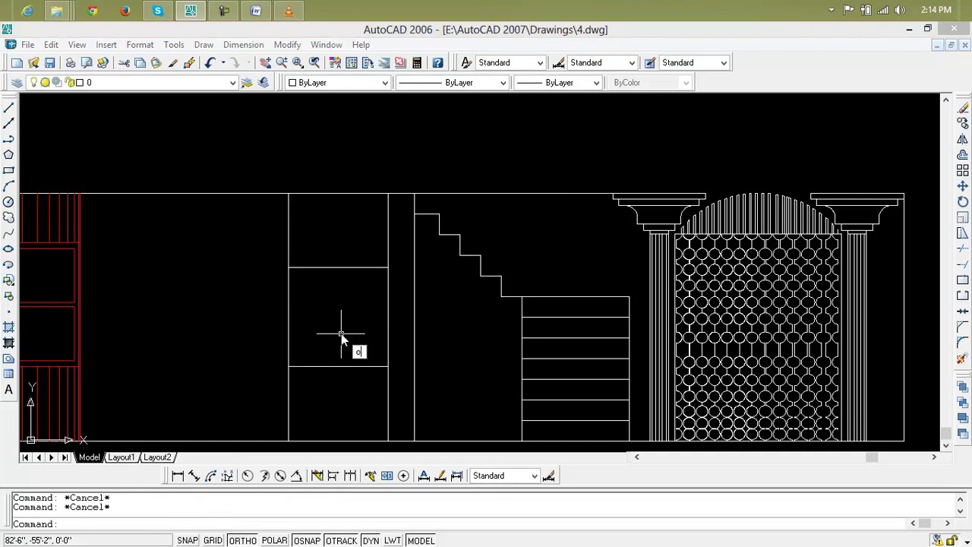
pyautogui.press('Return')
pyautogui.write('3"')
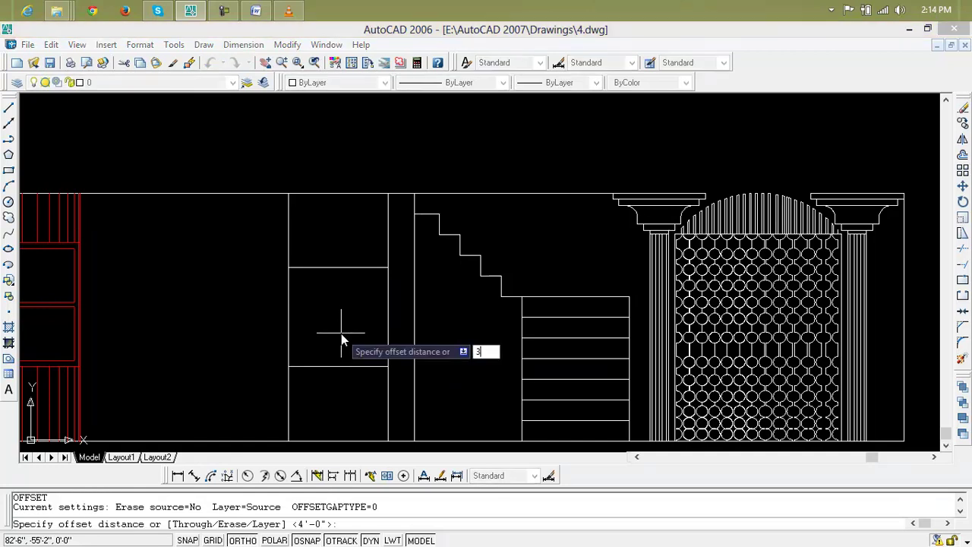
pyautogui.press('Return')
pyautogui.click(342, 268)
pyautogui.click(342, 300)
pyautogui.click(342, 366)
pyautogui.click(356, 336)
pyautogui.click(387, 325)
pyautogui.click(369, 325)
pyautogui.click(293, 315)
pyautogui.click(300, 315)
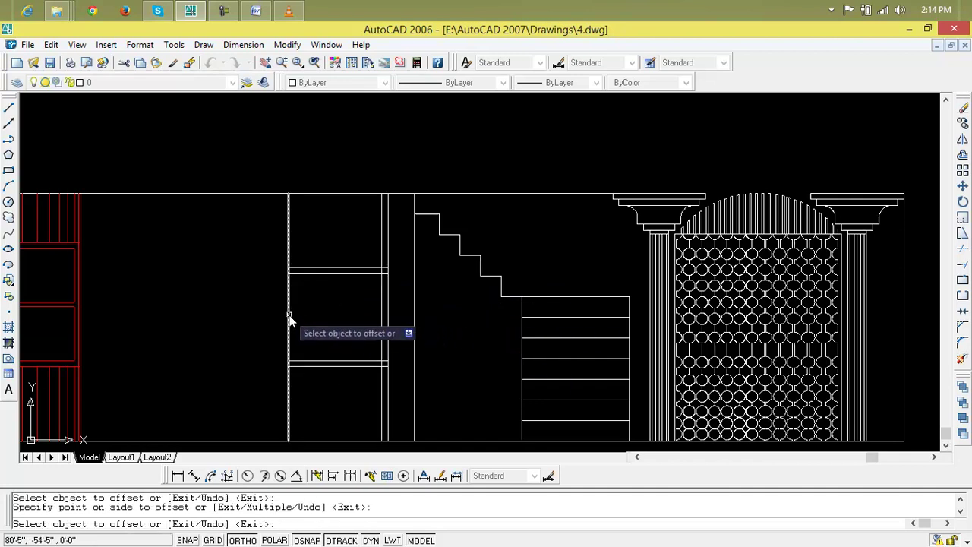
pyautogui.press('Escape')
pyautogui.press('Escape')
# - Trim the excess jamb lines above and below the window opening
pyautogui.write('tr')
pyautogui.press('Return')
pyautogui.press('Return')
pyautogui.click(343, 245)
pyautogui.click(283, 254)
pyautogui.click(393, 246)
pyautogui.click(358, 246)
pyautogui.click(388, 387)
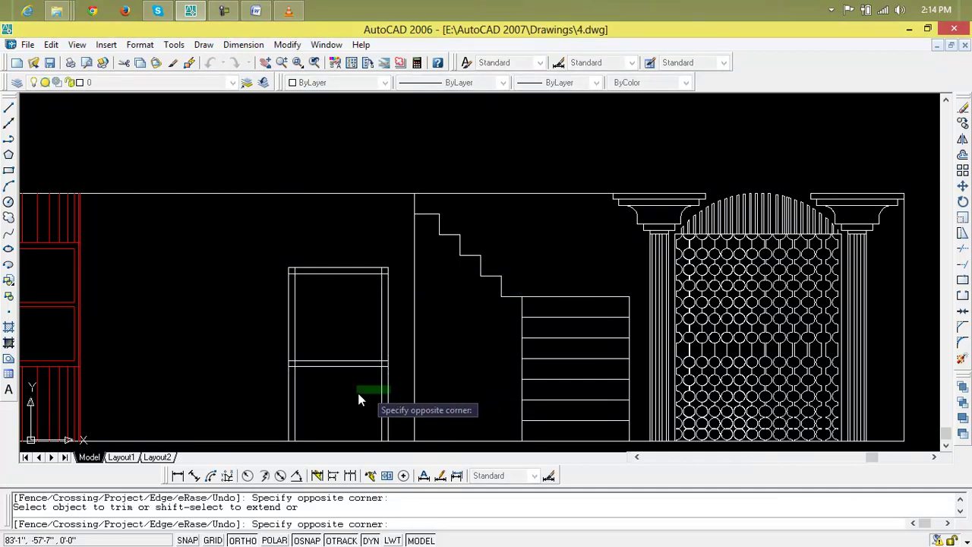
pyautogui.click(273, 400)
pyautogui.press('Escape')
pyautogui.scroll(3, 372, 351)
pyautogui.moveTo(377, 337); pyautogui.dragTo(304, 383, button='middle')
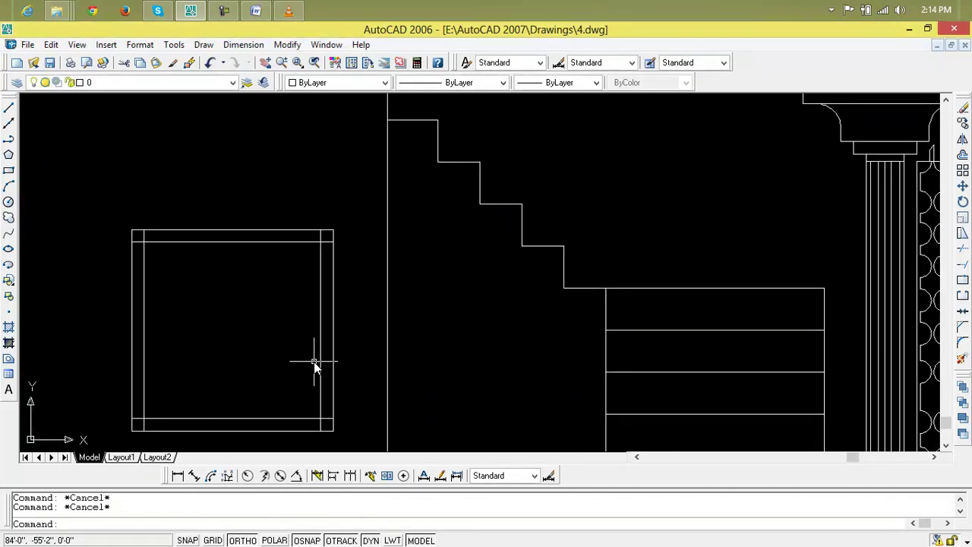
# - Erase the four 3" inner frame lines: right, bottom, left and top
pyautogui.write('tr')
pyautogui.press('Escape')
pyautogui.write('o')
pyautogui.click(320, 372)
pyautogui.press('Delete')
pyautogui.click(317, 419)
pyautogui.press('Delete')
pyautogui.click(147, 393)
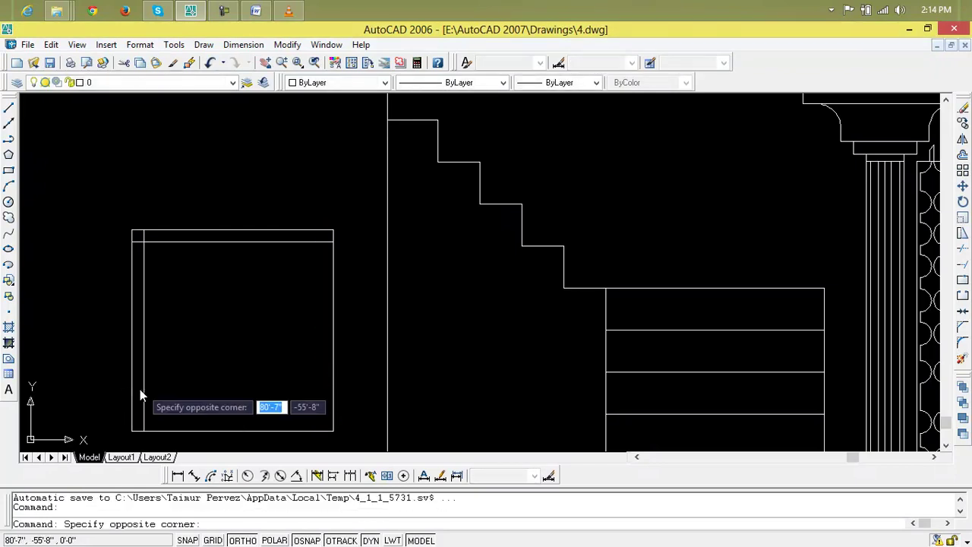
pyautogui.click(137, 391)
pyautogui.press('Delete')
pyautogui.click(211, 242)
pyautogui.press('Delete')
# - Offset the top, bottom, right and left window edges 2" inward
pyautogui.write('o')
pyautogui.press('Return')
pyautogui.write('2"')
pyautogui.press('Return')
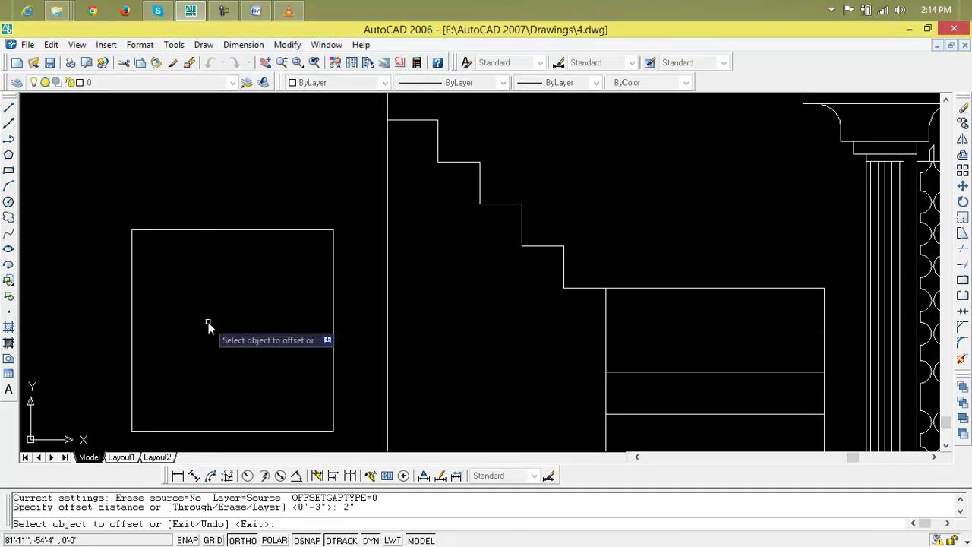
pyautogui.click(269, 231)
pyautogui.click(266, 268)
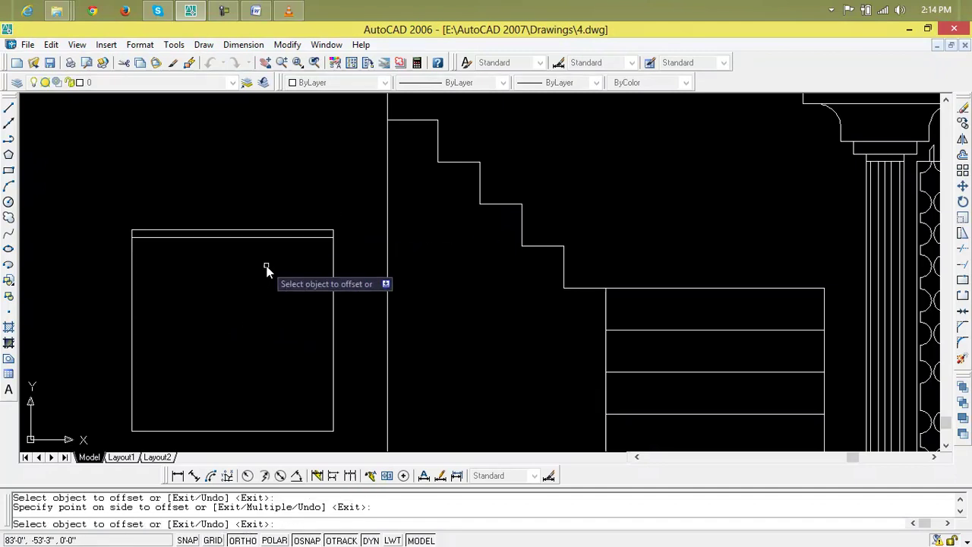
pyautogui.click(272, 430)
pyautogui.click(321, 379)
pyautogui.click(333, 371)
pyautogui.click(296, 374)
pyautogui.click(132, 359)
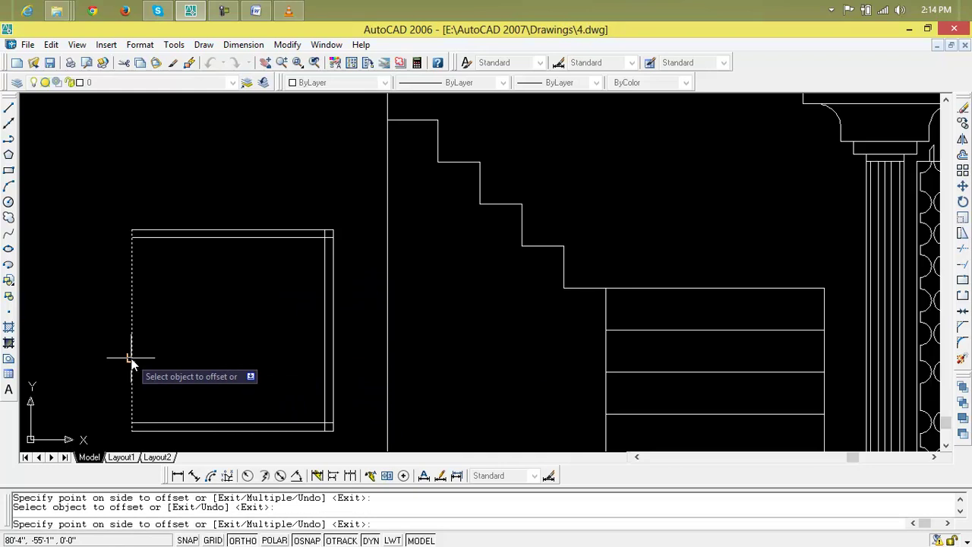
pyautogui.click(194, 365)
pyautogui.press('Escape')
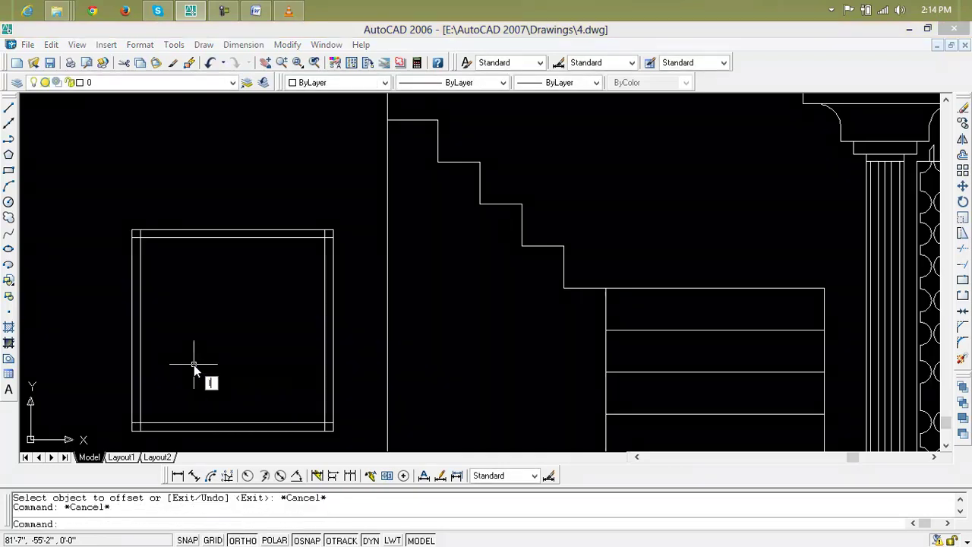
pyautogui.write('l')
pyautogui.press('Return')
# - Draw a vertical divider from the inner top edge's middle to the inner bottom edge
pyautogui.click(232, 237)
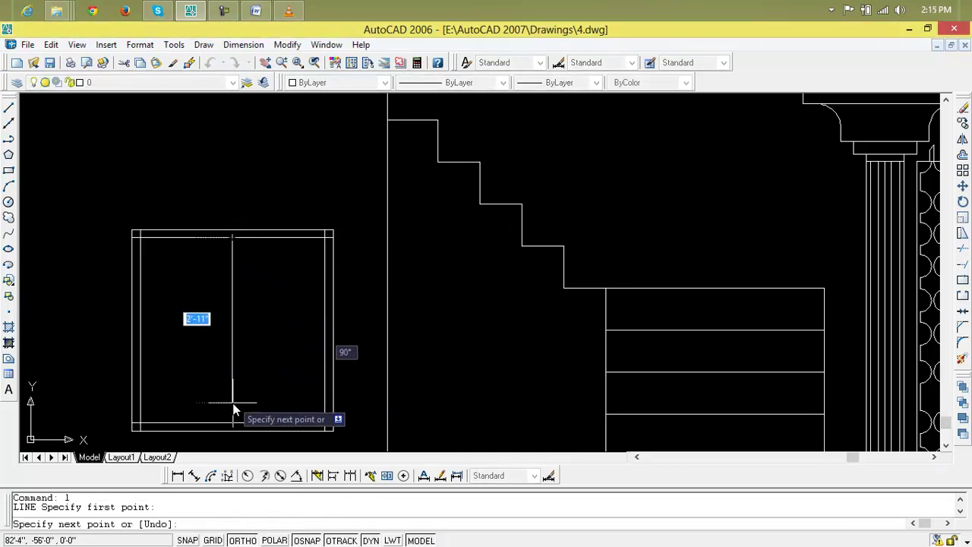
pyautogui.click(231, 423)
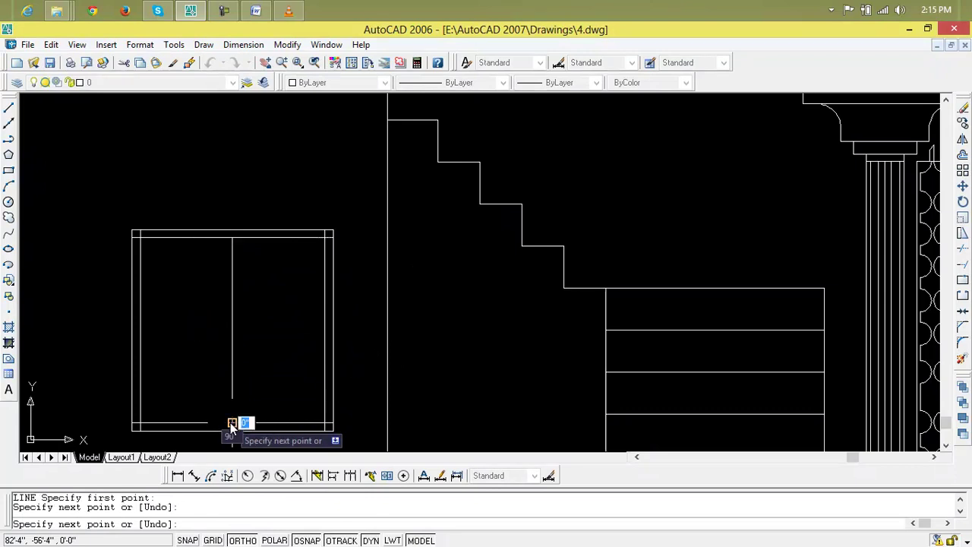
pyautogui.press('Return')
pyautogui.press('Return')
pyautogui.press('Escape')
pyautogui.press('Escape')
pyautogui.press('Escape')
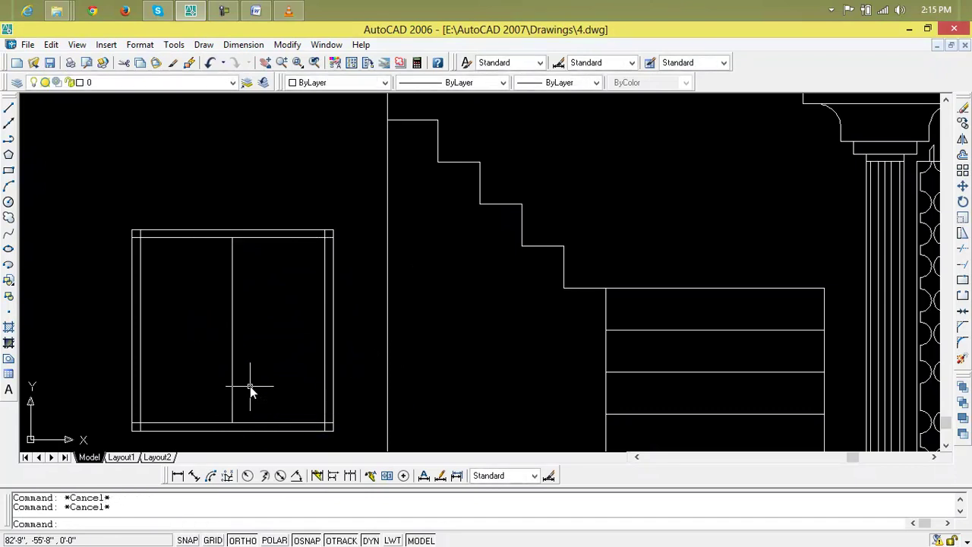
# - Offset the middle divider 1" to each side to form the mullion
pyautogui.write('o')
pyautogui.press('Return')
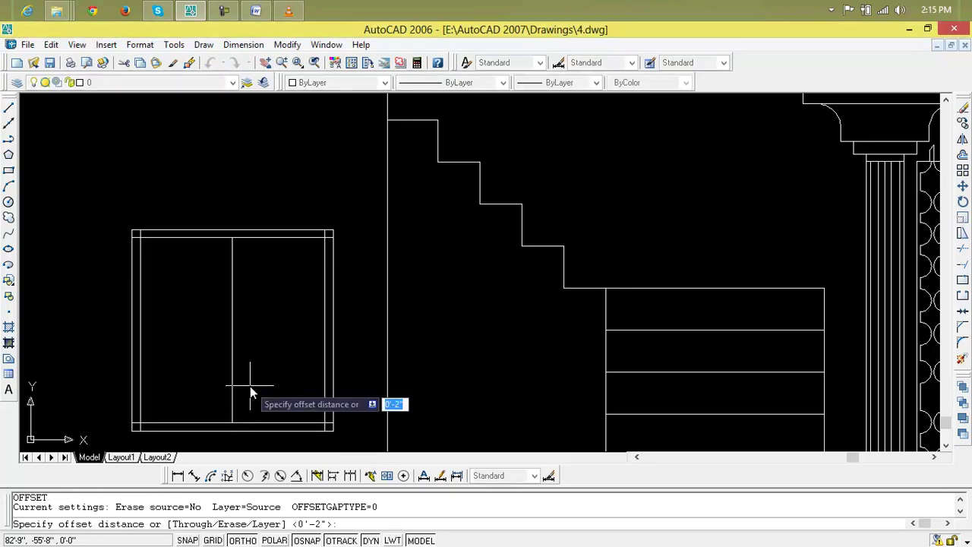
pyautogui.write('1')
pyautogui.press('Return')
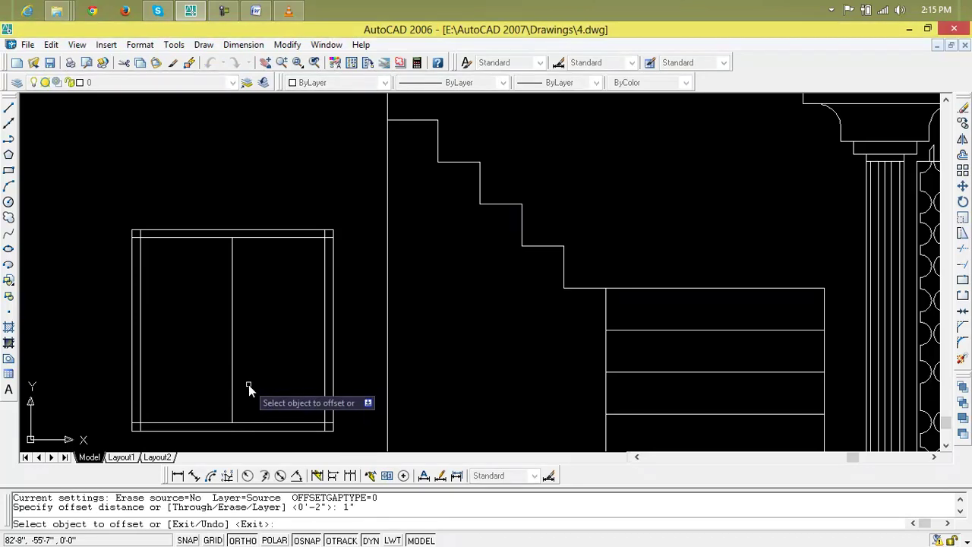
pyautogui.click(235, 386)
pyautogui.click(239, 377)
pyautogui.click(232, 374)
pyautogui.click(230, 374)
pyautogui.press('Escape')
pyautogui.press('Escape')
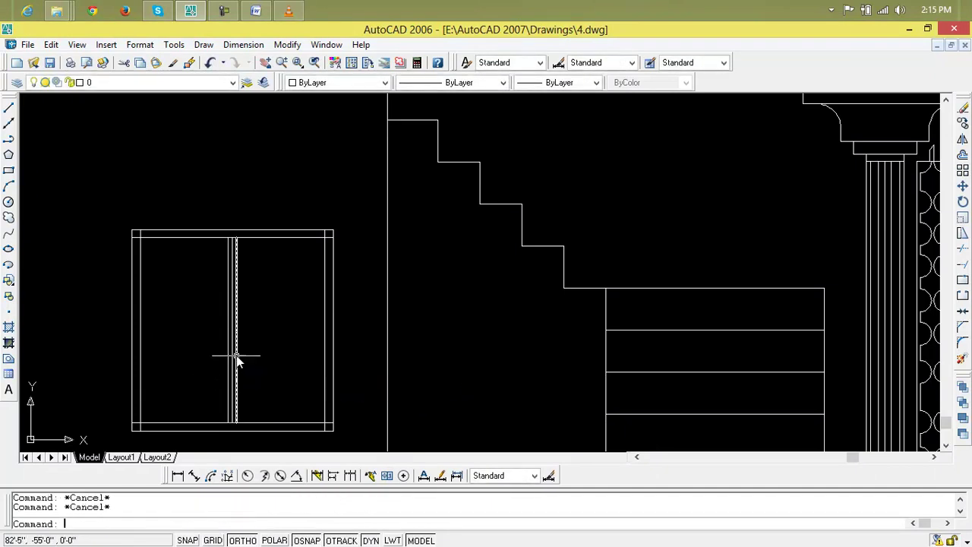
# - Erase the extra middle line, leaving a single mullion between the two panes
pyautogui.scroll(2, 236, 356)
pyautogui.moveTo(236, 357); pyautogui.dragTo(242, 324, button='middle')
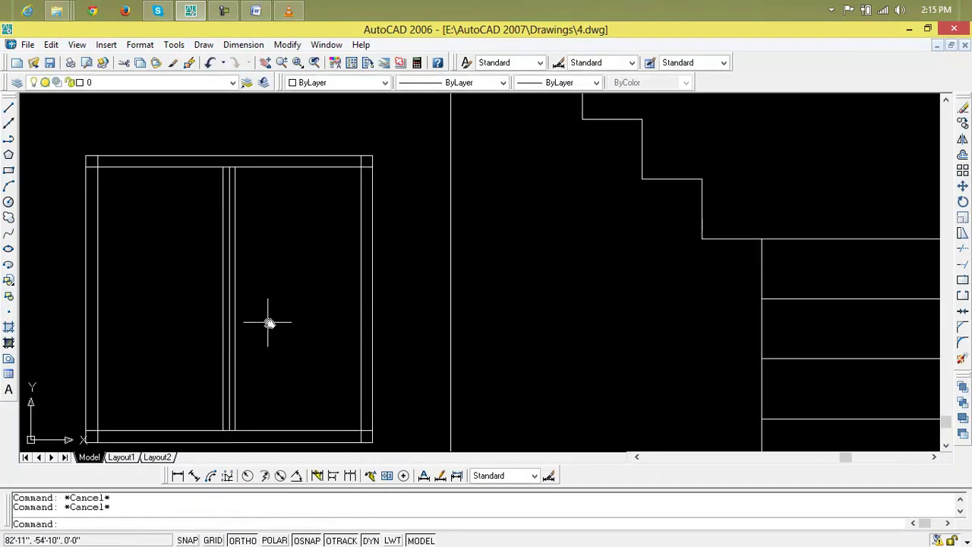
pyautogui.click(231, 327)
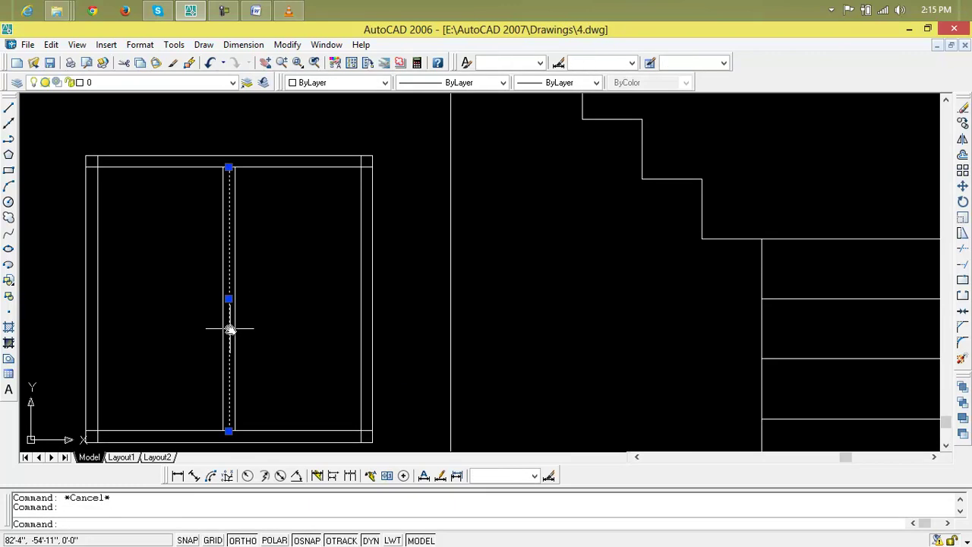
pyautogui.press('Delete')
pyautogui.scroll(-2, 241, 327)
pyautogui.scroll(-2, 240, 328)
# - Offset the window's top line 1' upward as a guide for the arch
pyautogui.moveTo(241, 328); pyautogui.dragTo(216, 353, button='middle')
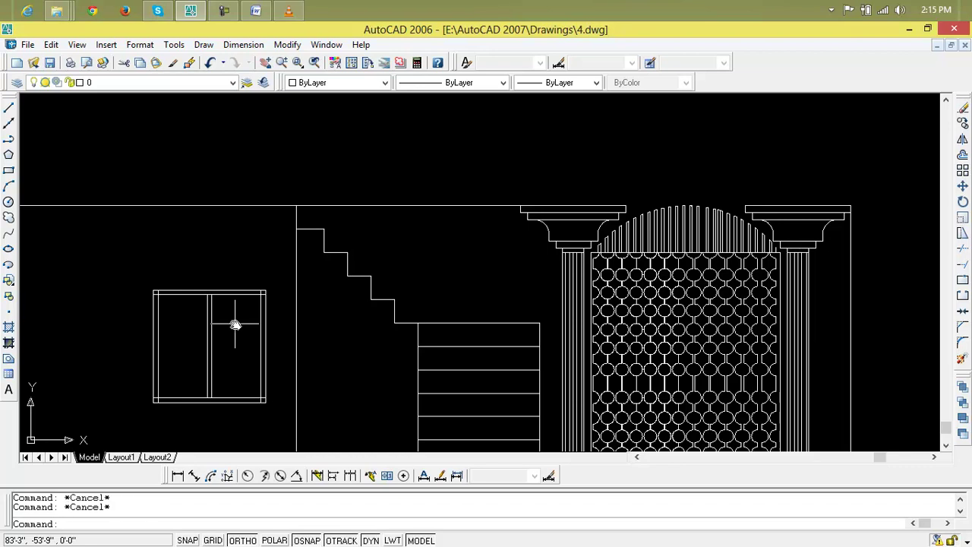
pyautogui.write('atac')
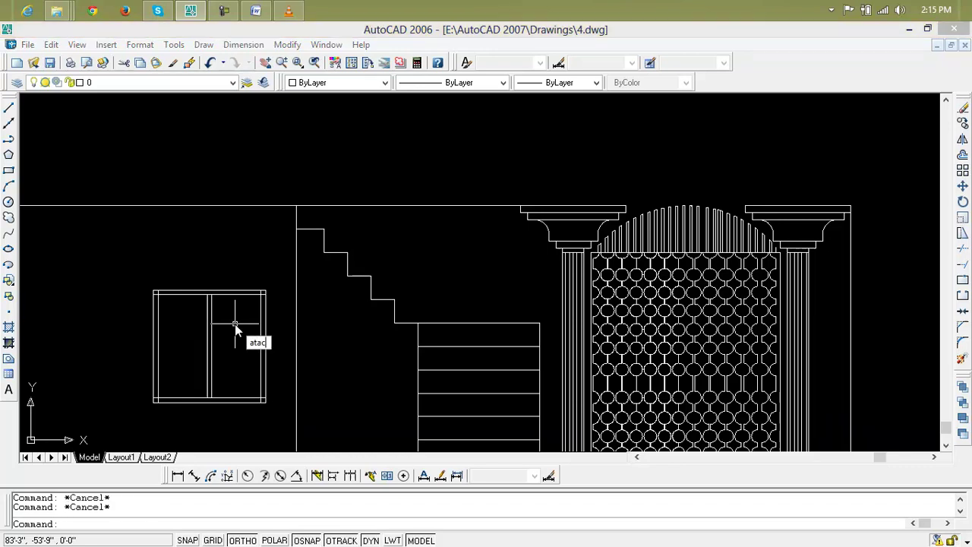
pyautogui.press('Return')
pyautogui.press('Escape')
pyautogui.press('Escape')
pyautogui.write('o')
pyautogui.press('Return')
pyautogui.press('Escape')
pyautogui.press('Escape')
pyautogui.write('o')
pyautogui.press('Return')
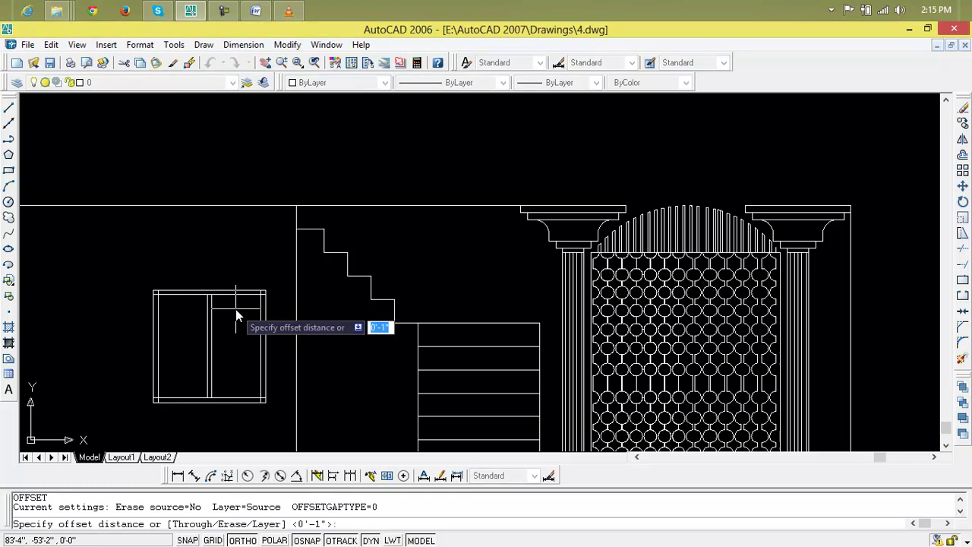
pyautogui.write("1'")
pyautogui.press('Return')
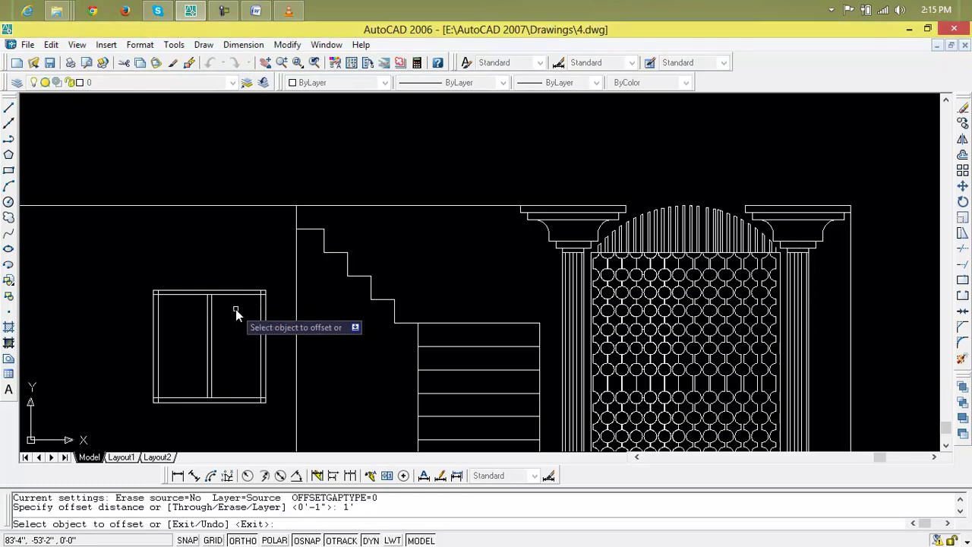
pyautogui.click(236, 292)
pyautogui.click(236, 261)
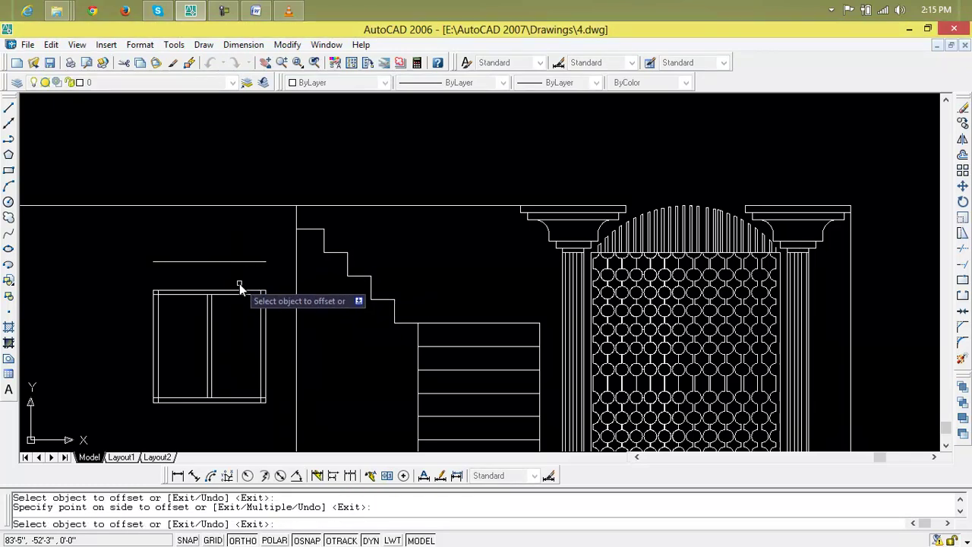
pyautogui.press('Escape')
pyautogui.press('Escape')
# - Draw a 3-point arc between the top corners peaking on the guide, then erase the guide
pyautogui.write('arc')
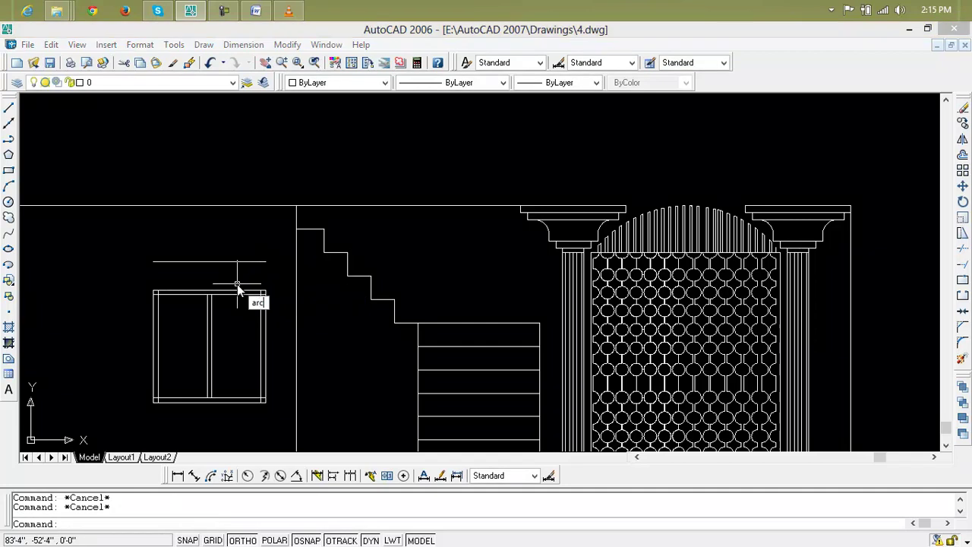
pyautogui.press('Return')
pyautogui.scroll(3, 167, 294)
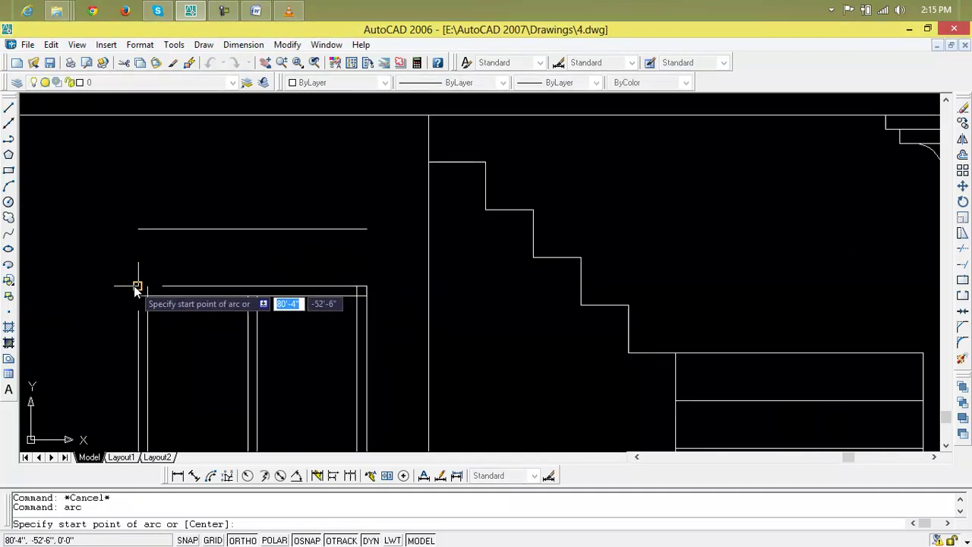
pyautogui.click(170, 261)
pyautogui.click(252, 228)
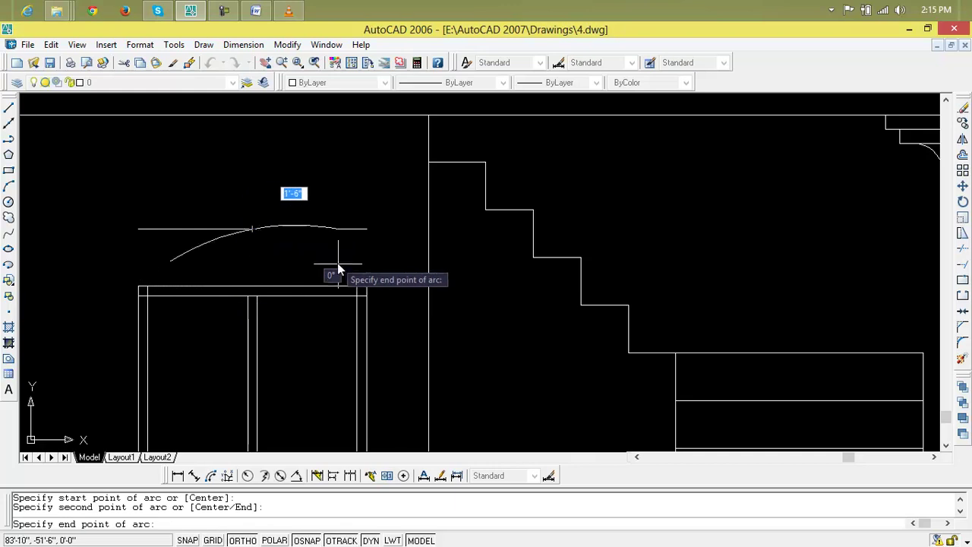
pyautogui.click(365, 286)
pyautogui.press('Return')
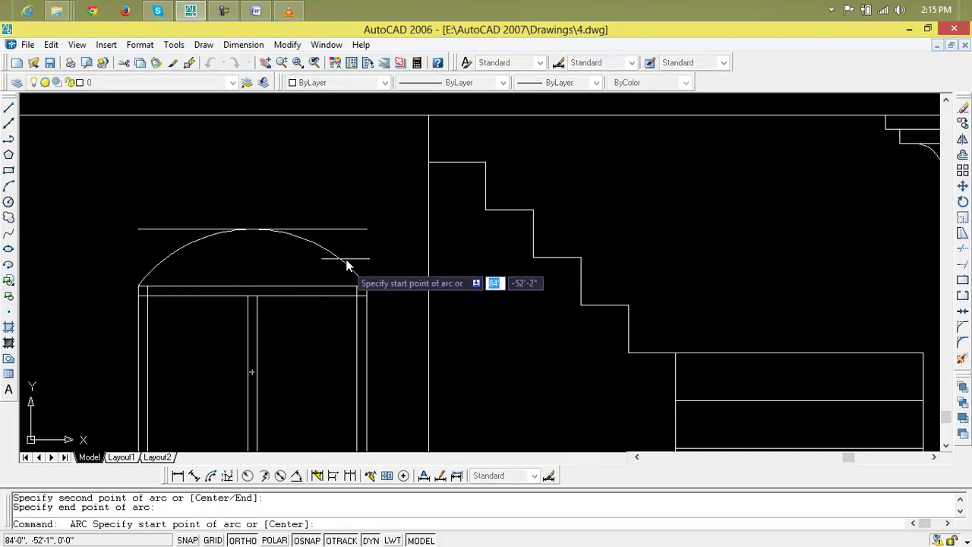
pyautogui.press('Return')
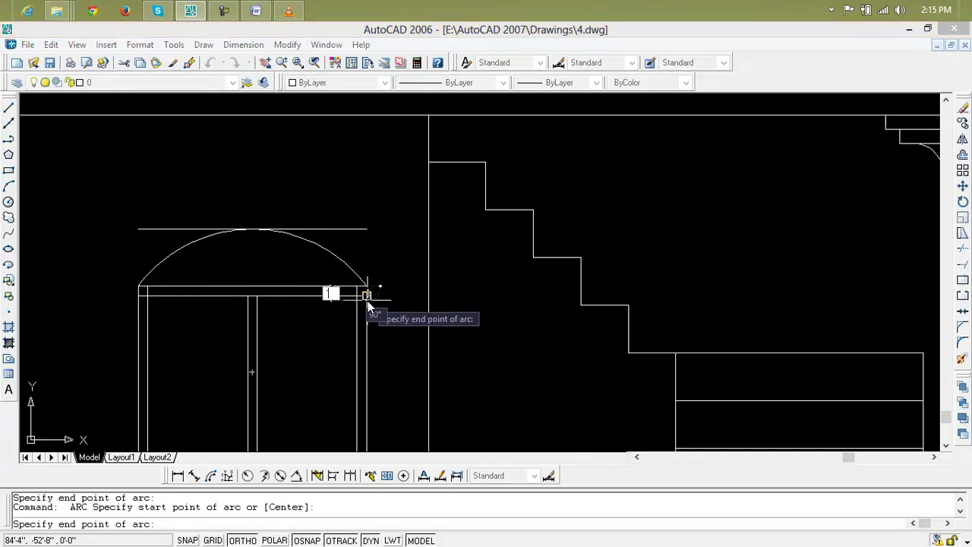
pyautogui.press('Escape')
pyautogui.press('Escape')
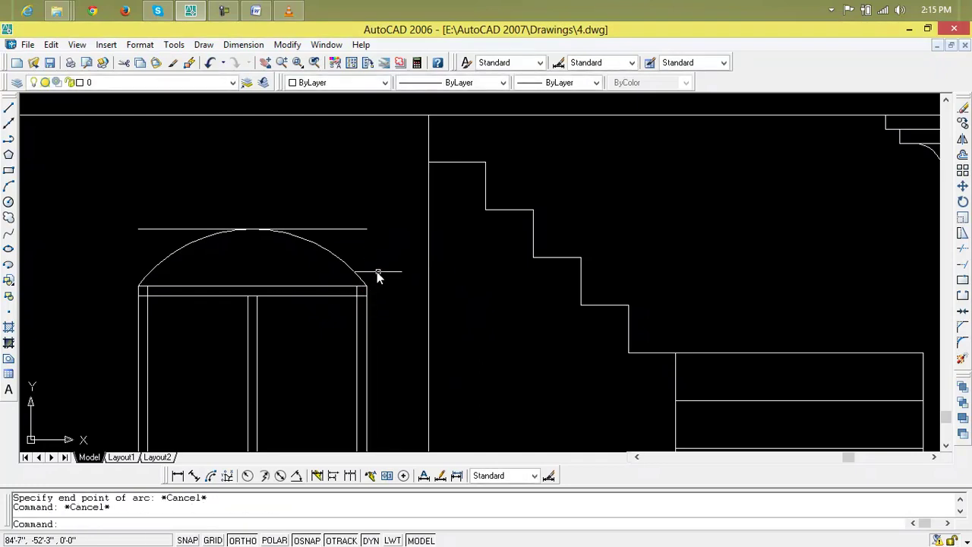
pyautogui.click(334, 229)
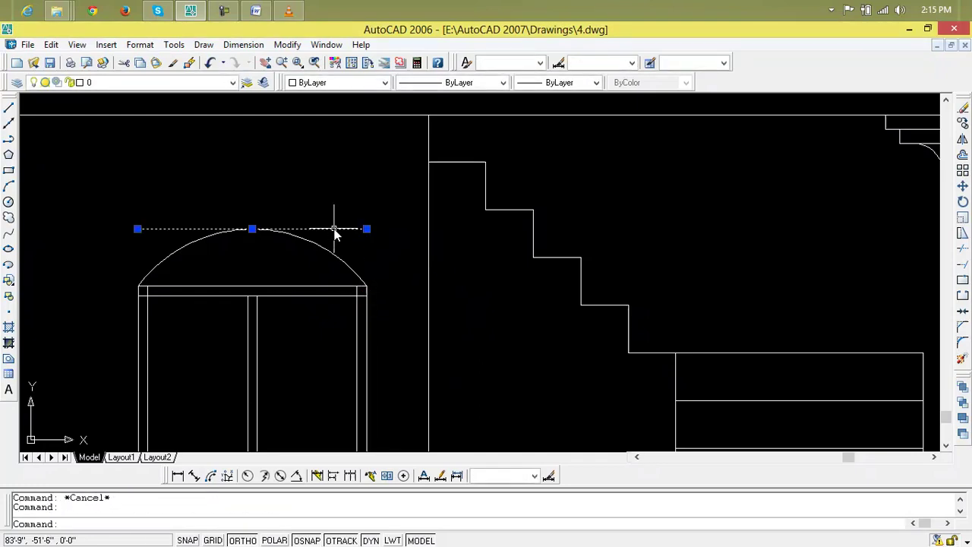
pyautogui.press('Delete')
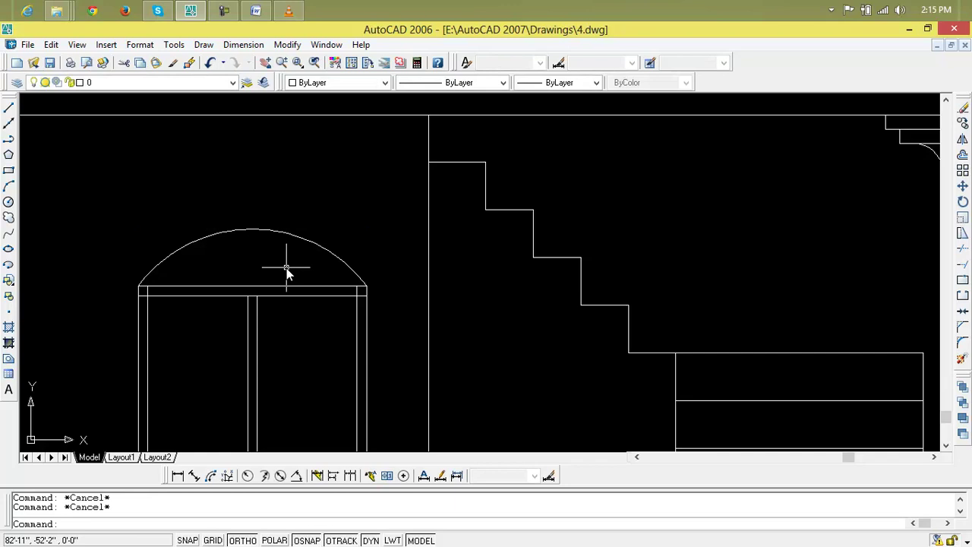
# - Offset the arch 2" to both sides, making an outer and an inner copy
pyautogui.write('o')
pyautogui.press('Return')
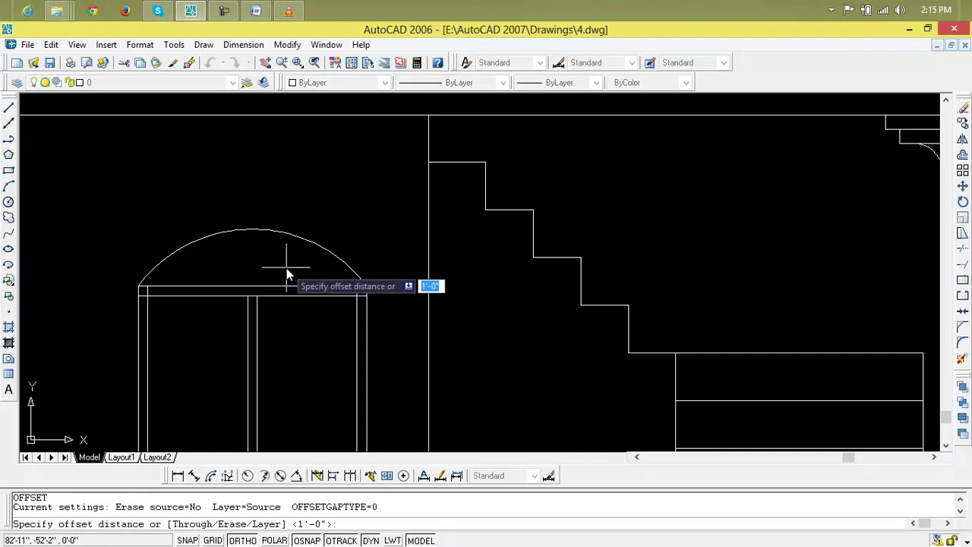
pyautogui.write('2')
pyautogui.press('Return')
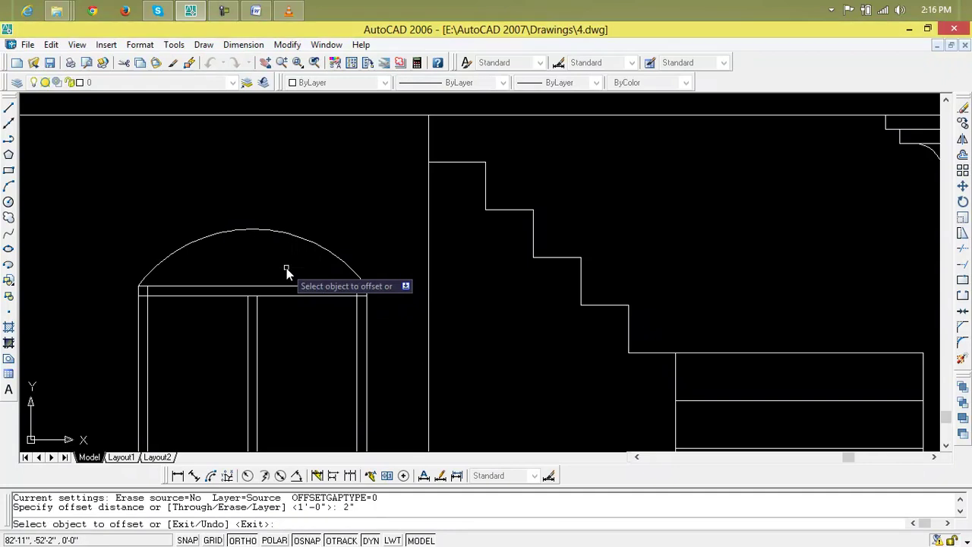
pyautogui.click(293, 237)
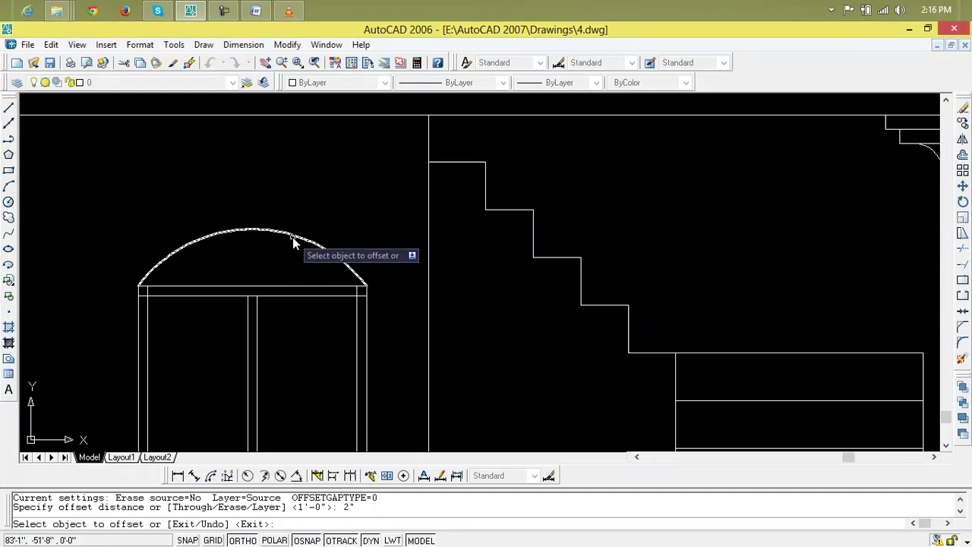
pyautogui.click(287, 242)
pyautogui.click(286, 234)
pyautogui.click(280, 258)
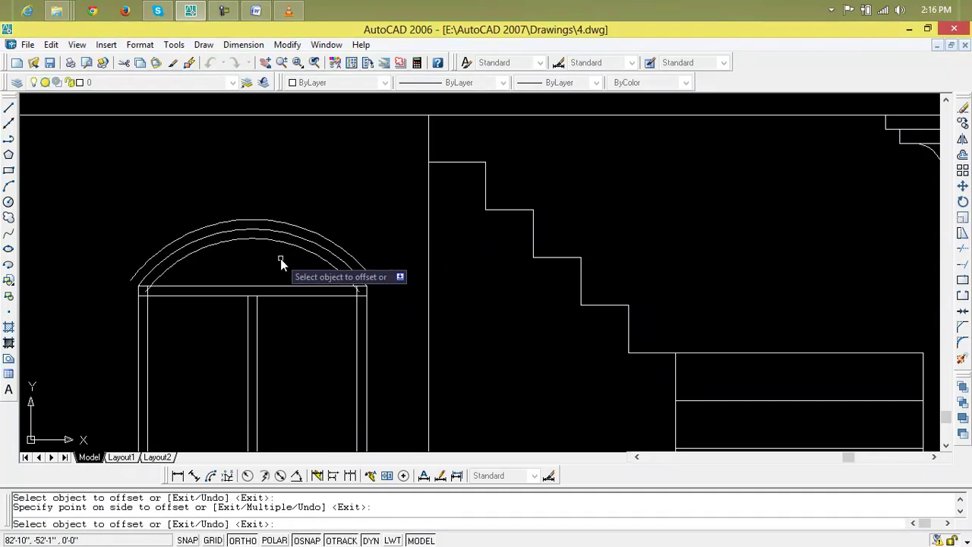
pyautogui.press('Escape')
# - Erase the outer arc copy, keeping the inner 2" offset arc
pyautogui.click(264, 222)
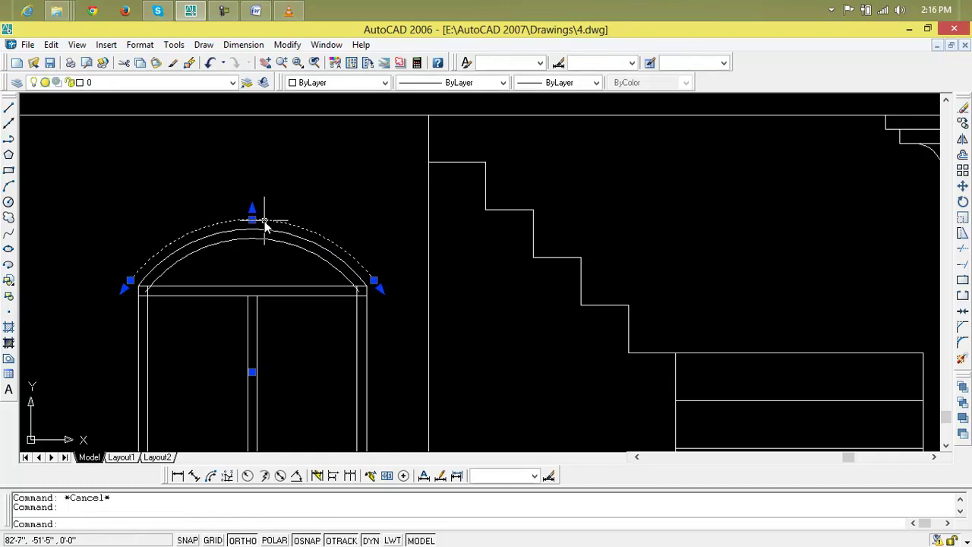
pyautogui.press('Delete')
pyautogui.scroll(-2, 263, 266)
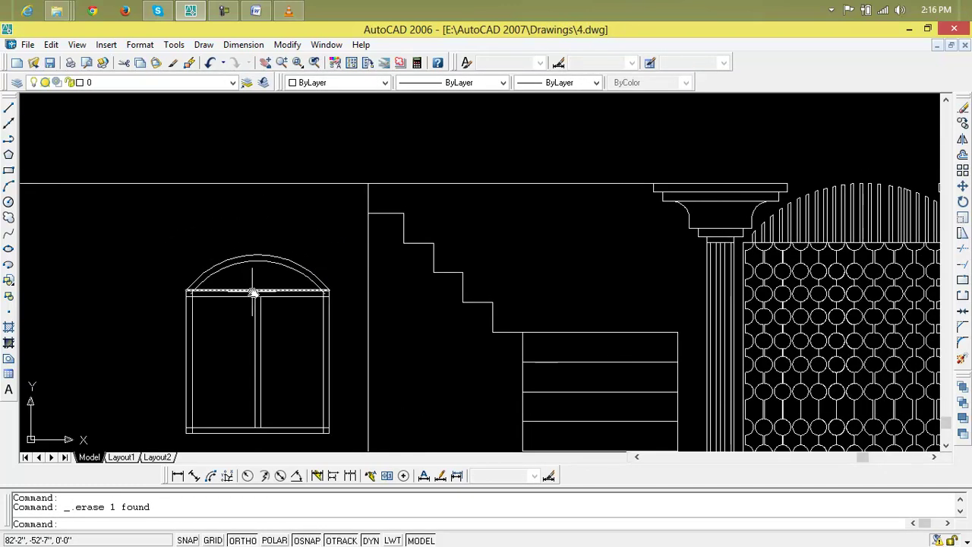
pyautogui.scroll(3, 252, 293)
# - Trim the inner arc's left and right tails below the window's top line
pyautogui.write('tr')
pyautogui.press('Return')
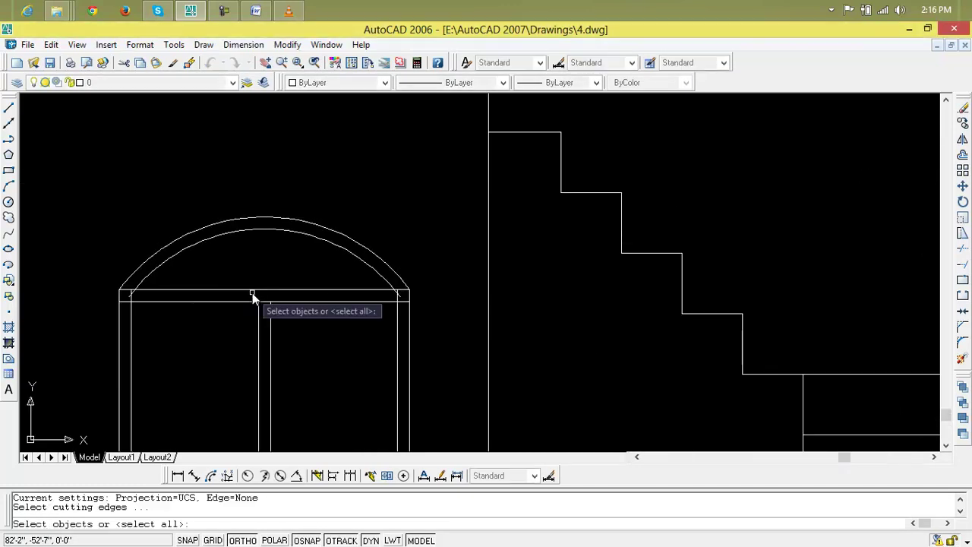
pyautogui.press('Return')
pyautogui.scroll(3, 193, 307)
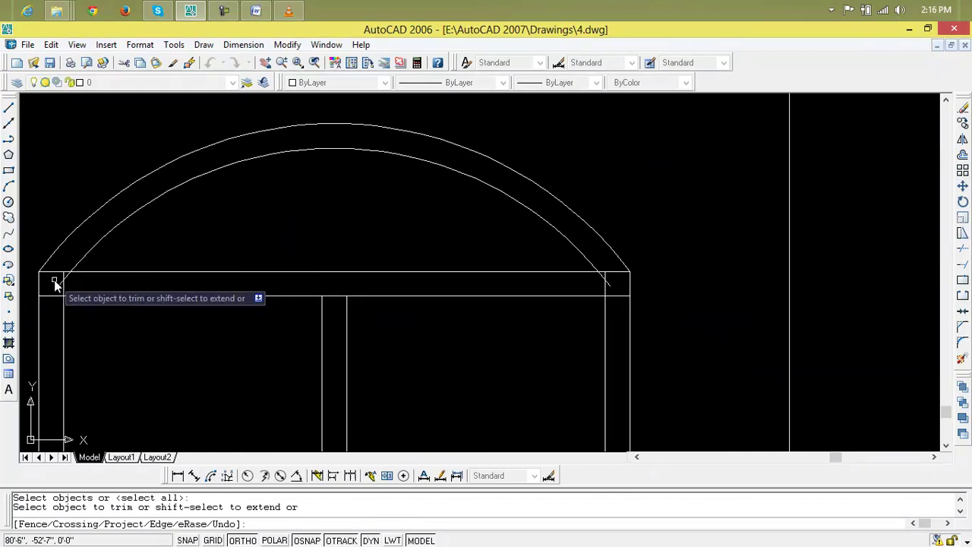
pyautogui.click(61, 283)
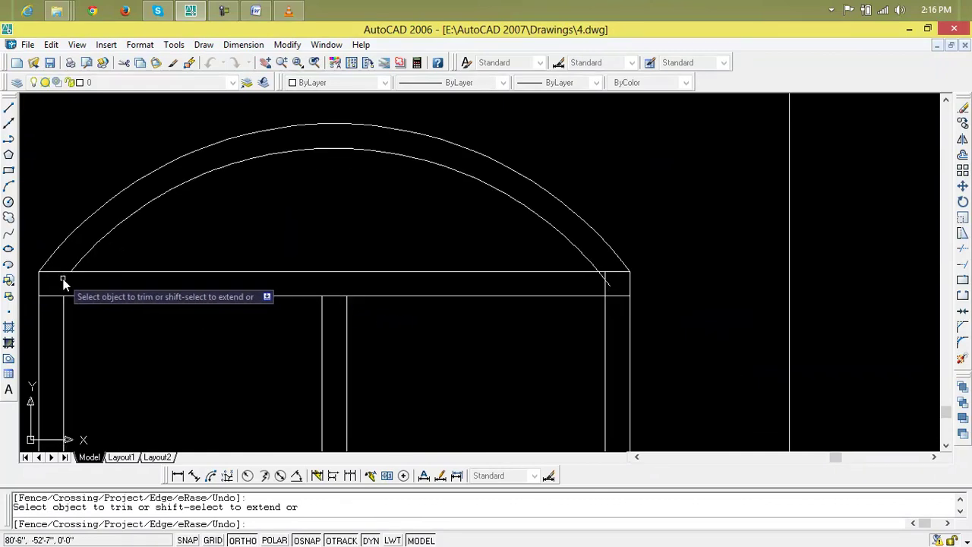
pyautogui.scroll(-4, 61, 292)
pyautogui.scroll(2, 60, 297)
pyautogui.scroll(3, 328, 286)
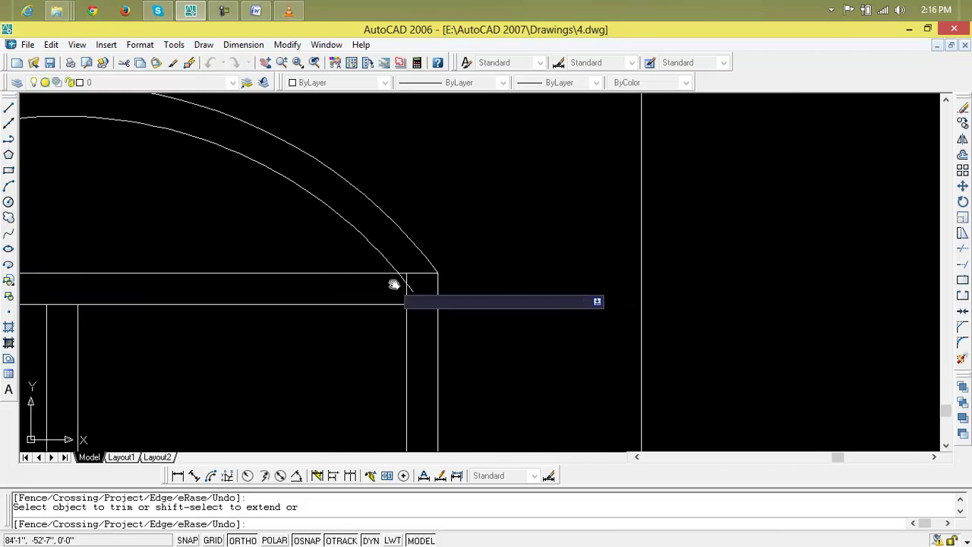
pyautogui.click(404, 281)
pyautogui.click(410, 287)
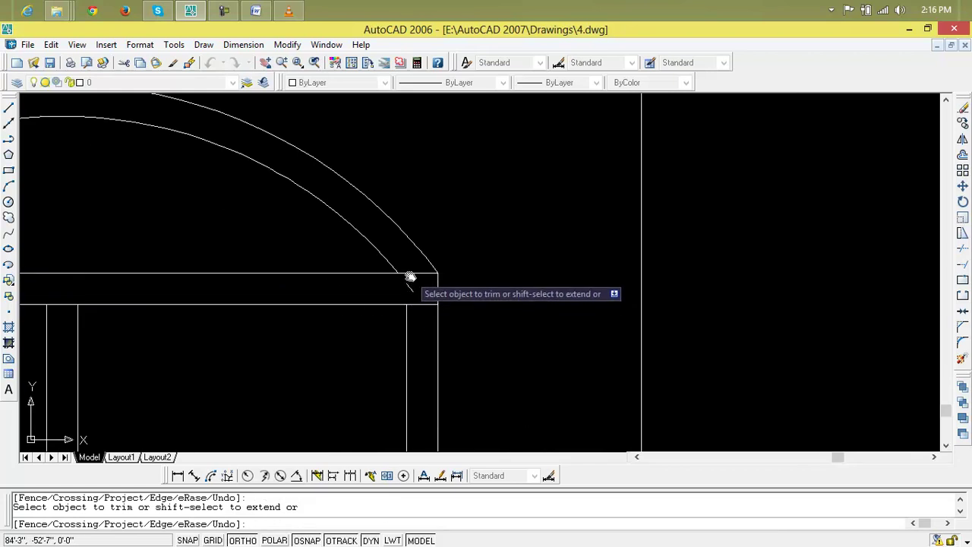
# - Trim the remaining overlapping line ends around the window's lower corners
pyautogui.scroll(-3, 348, 293)
pyautogui.scroll(3, 276, 294)
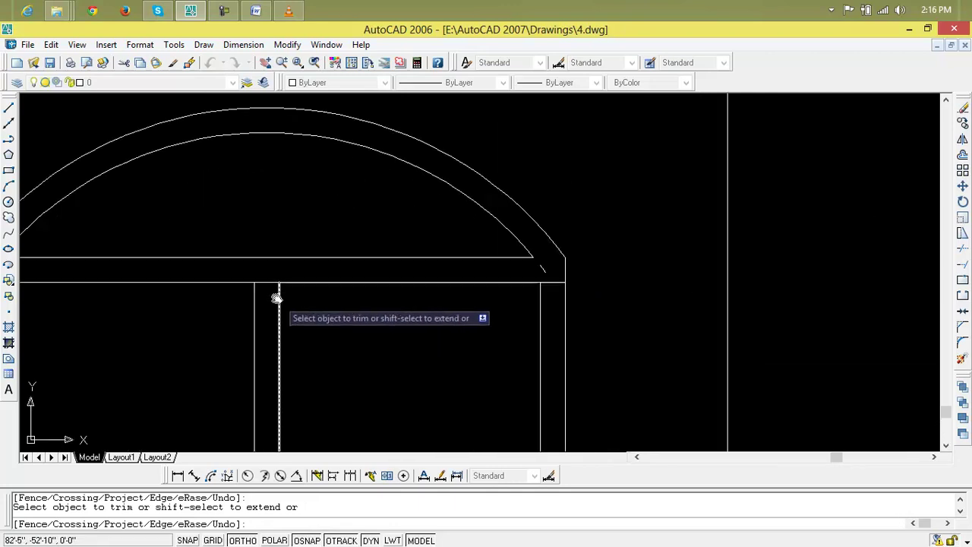
pyautogui.scroll(-3, 267, 299)
pyautogui.scroll(-1, 282, 309)
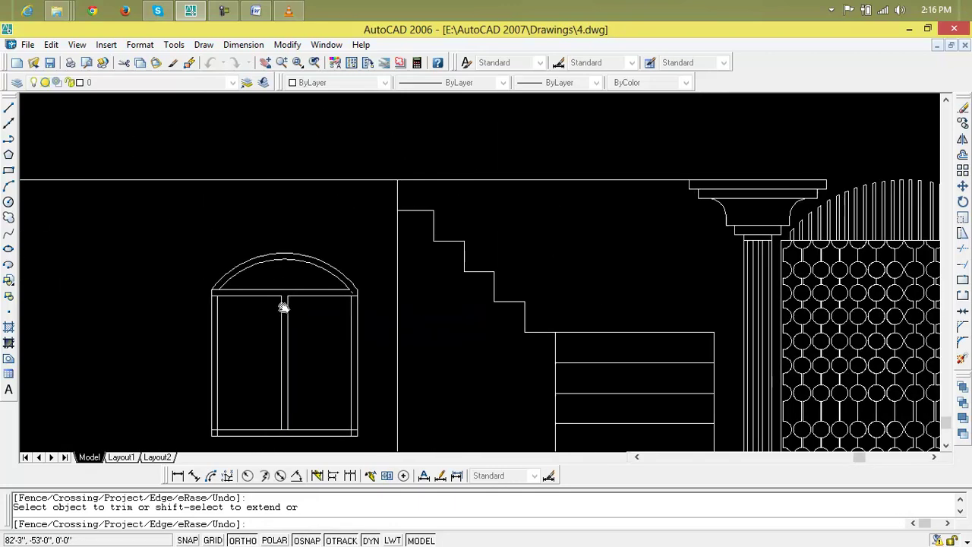
pyautogui.scroll(3, 311, 304)
pyautogui.scroll(3, 208, 273)
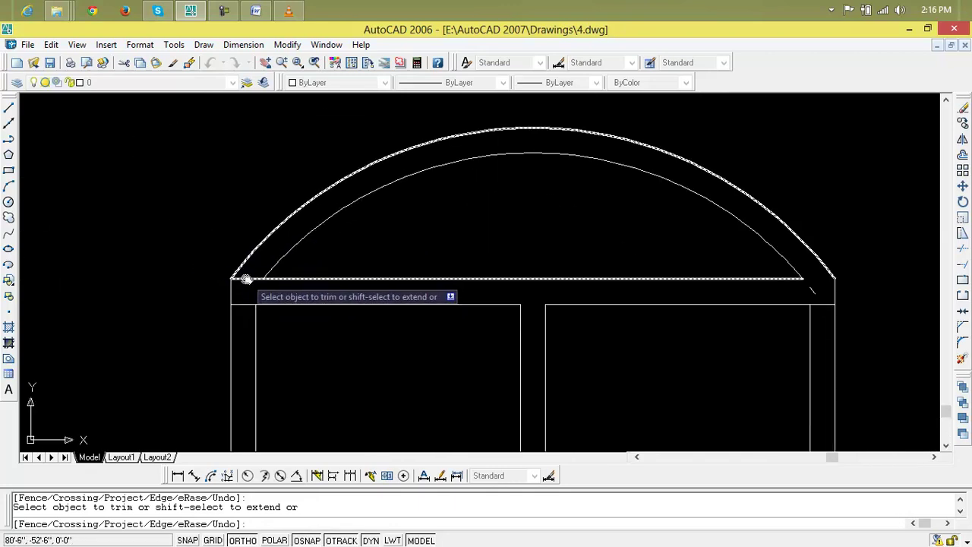
pyautogui.scroll(-3, 251, 302)
pyautogui.scroll(1, 263, 296)
pyautogui.scroll(2, 273, 289)
pyautogui.scroll(-3, 284, 306)
pyautogui.scroll(1, 261, 220)
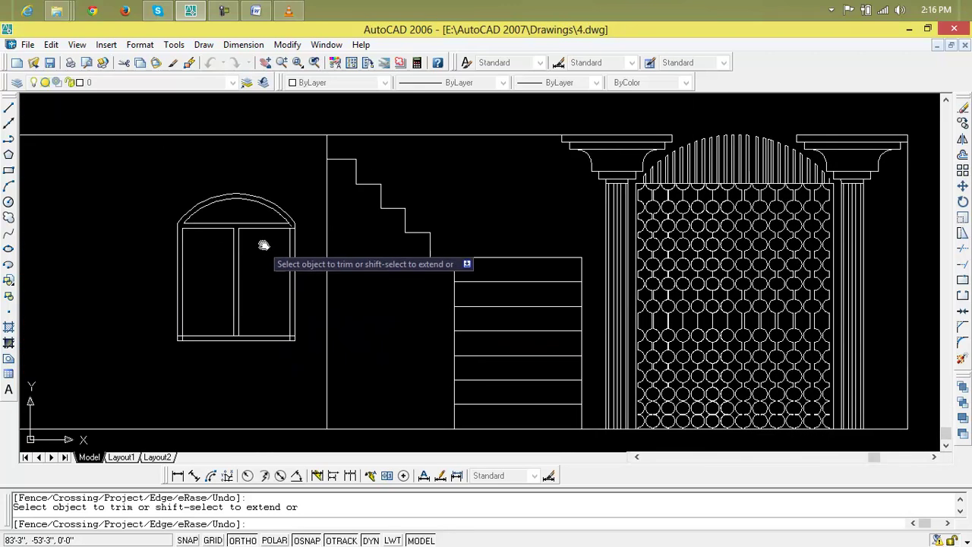
pyautogui.scroll(2, 285, 243)
pyautogui.click(303, 223)
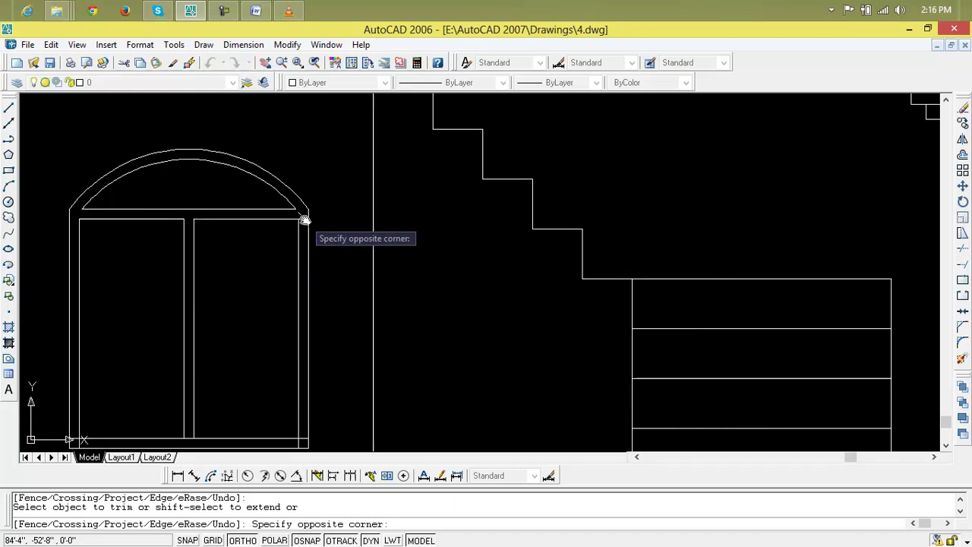
pyautogui.click(302, 220)
pyautogui.scroll(-3, 279, 339)
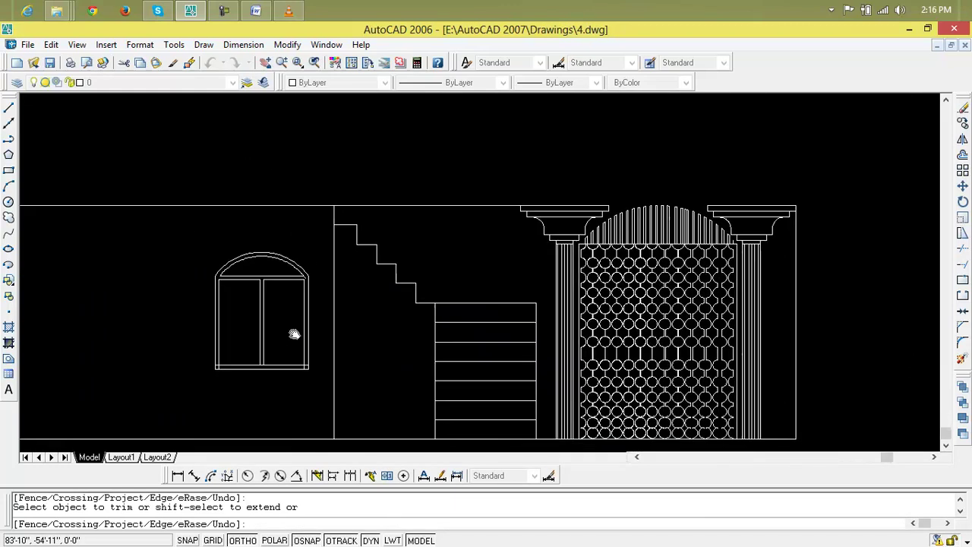
pyautogui.scroll(3, 269, 349)
pyautogui.scroll(5, 266, 334)
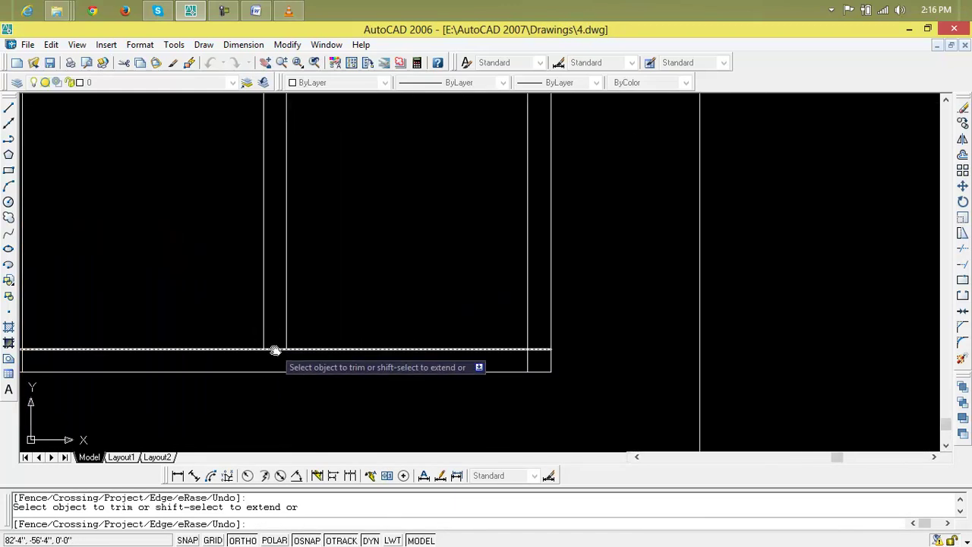
pyautogui.scroll(-4, 232, 354)
pyautogui.scroll(5, 353, 361)
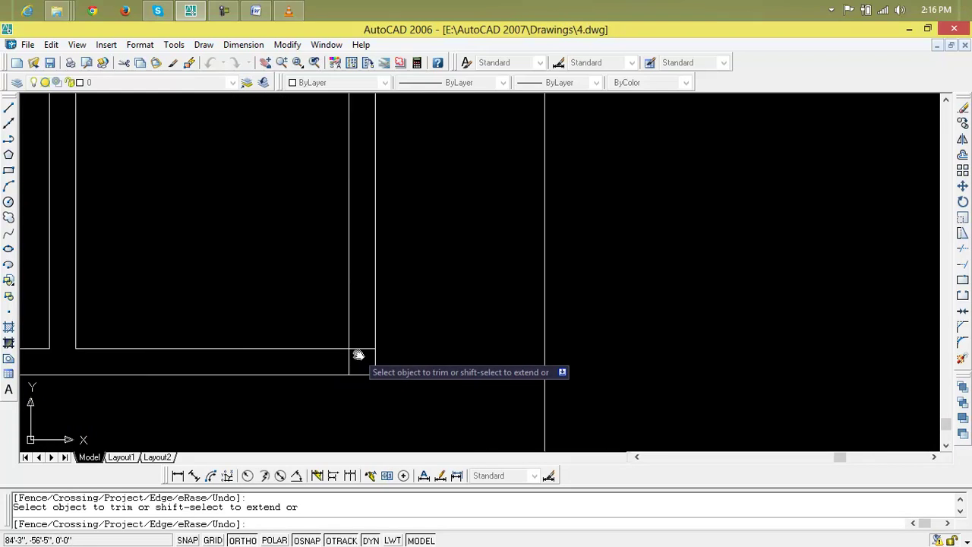
pyautogui.moveTo(331, 374); pyautogui.dragTo(387, 374, button='middle')
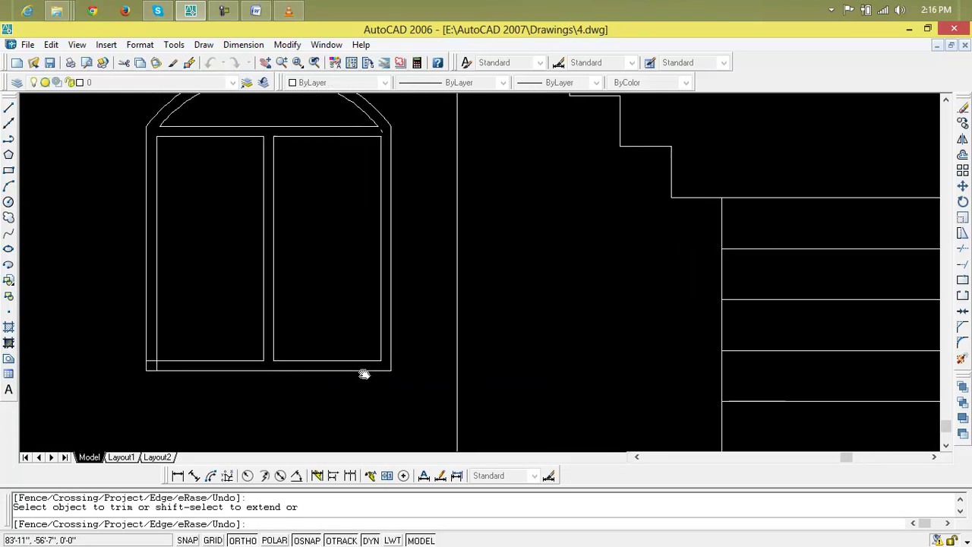
pyautogui.scroll(3, 178, 363)
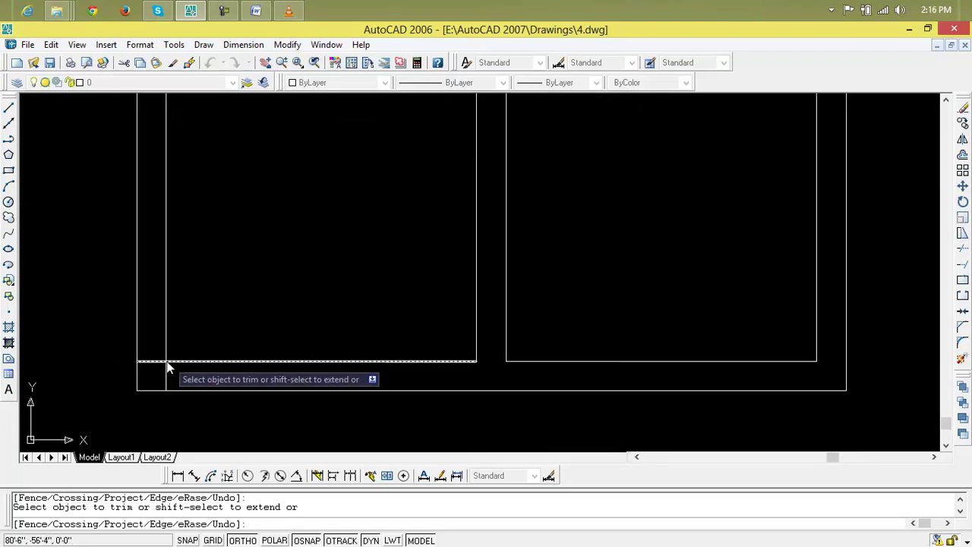
pyautogui.scroll(-3, 166, 380)
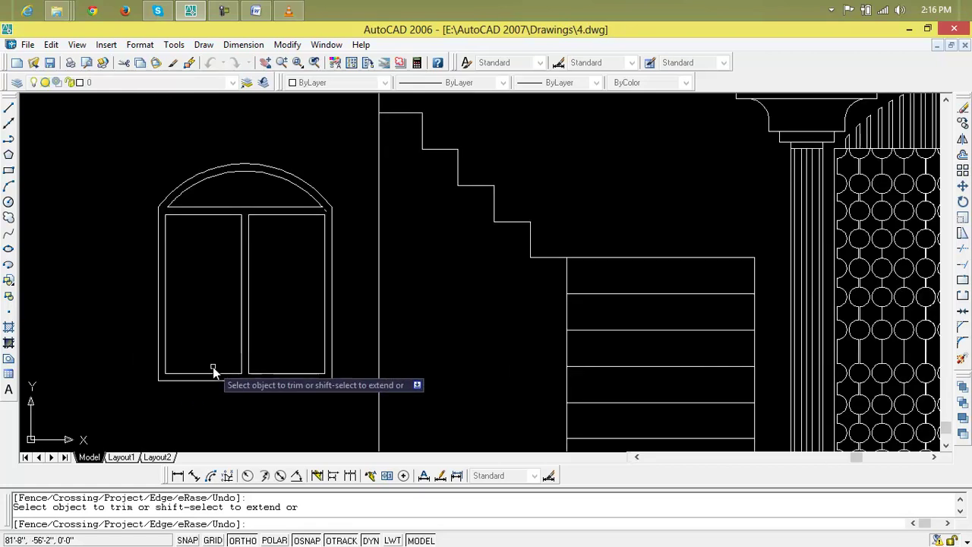
pyautogui.moveTo(217, 370); pyautogui.dragTo(232, 373, button='middle')
# - Draw a horizontal bar across the window between its left and right inner edges
pyautogui.press('Escape')
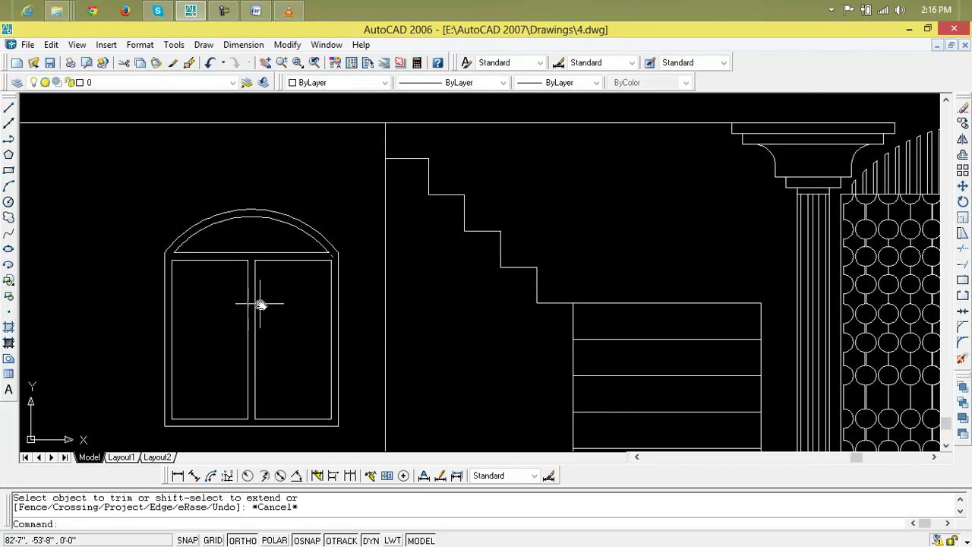
pyautogui.press('Escape')
pyautogui.scroll(-1, 266, 301)
pyautogui.scroll(-1, 262, 312)
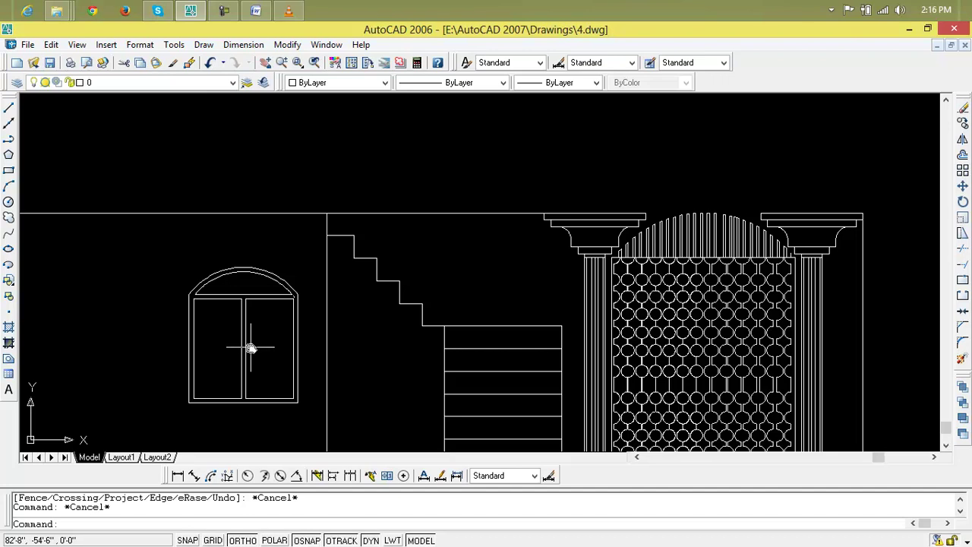
pyautogui.scroll(-2, 250, 344)
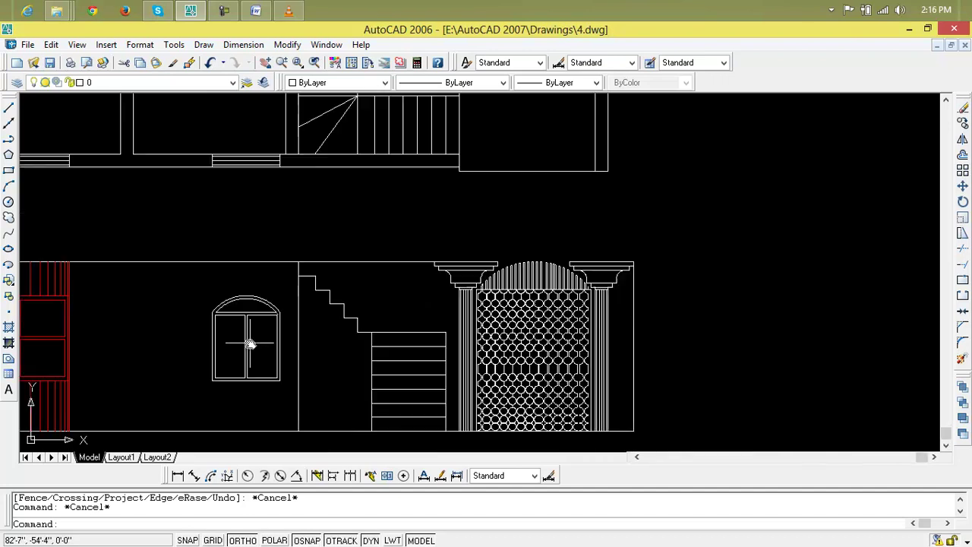
pyautogui.moveTo(250, 345); pyautogui.dragTo(262, 341, button='middle')
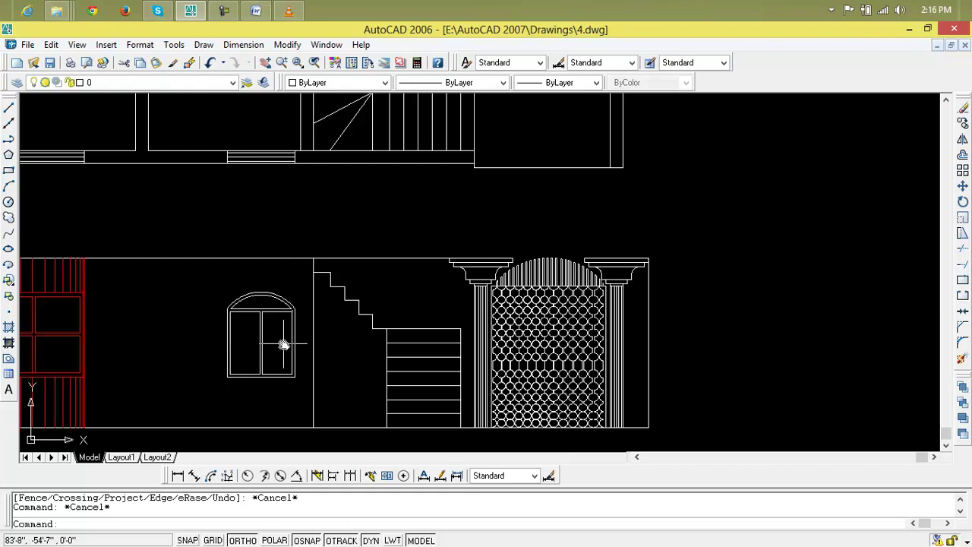
pyautogui.moveTo(283, 344); pyautogui.dragTo(274, 361, button='middle')
pyautogui.write('l')
pyautogui.press('Return')
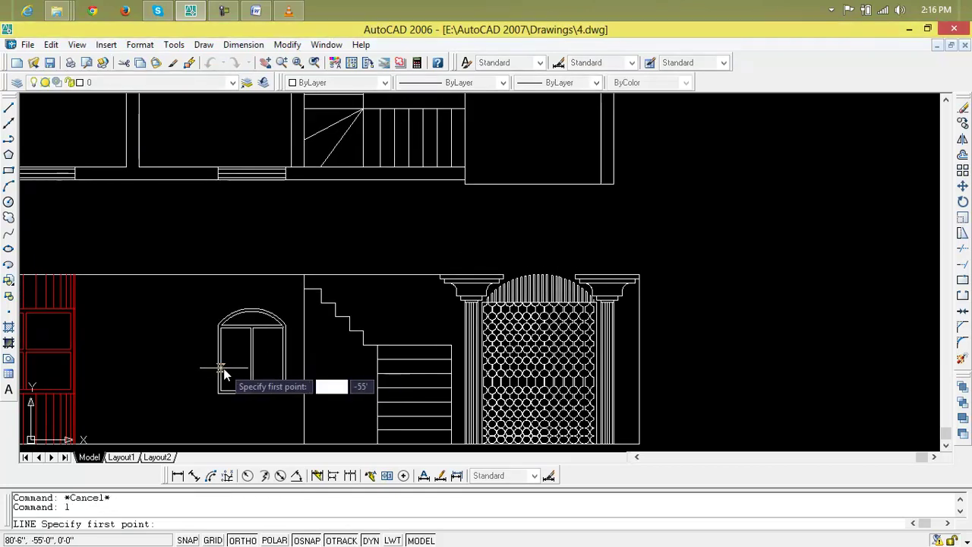
pyautogui.scroll(4, 220, 365)
pyautogui.click(221, 348)
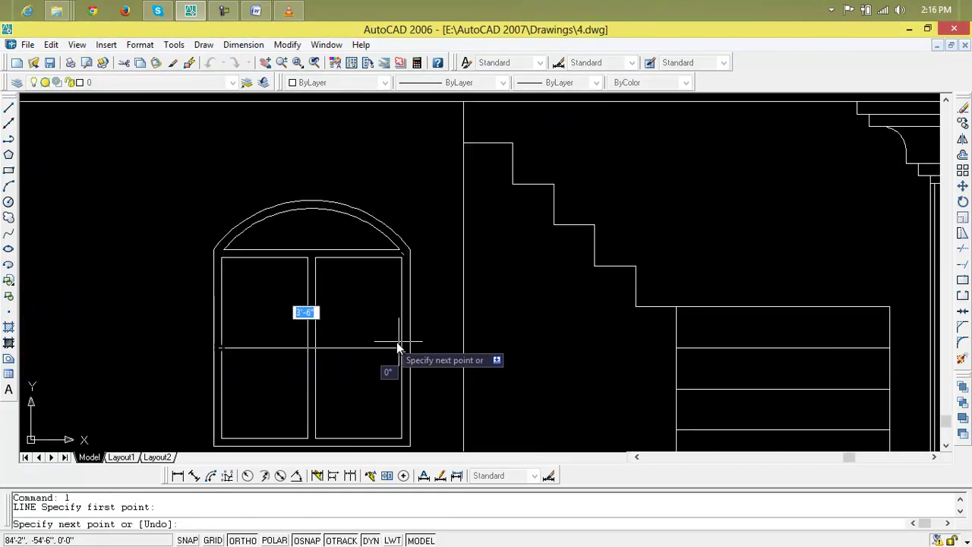
pyautogui.click(401, 348)
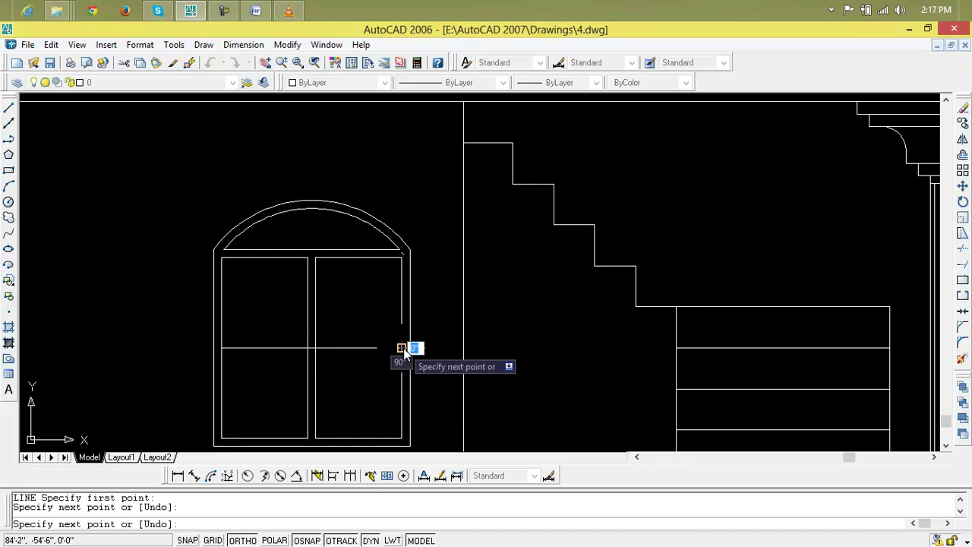
pyautogui.press('Escape')
pyautogui.press('Escape')
# - Offset the new bar 1" upward to make it a double line
pyautogui.write('o')
pyautogui.press('Return')
pyautogui.write('1')
pyautogui.press('Return')
pyautogui.click(390, 349)
pyautogui.click(379, 339)
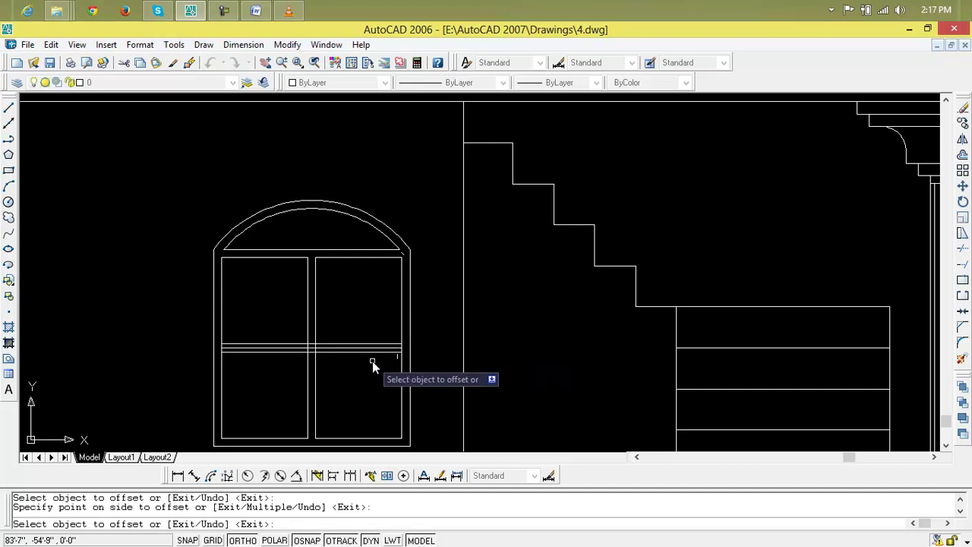
# - Erase the stray extra horizontal line below the bar
pyautogui.press('Escape')
pyautogui.press('Escape')
pyautogui.scroll(4, 351, 355)
pyautogui.click(351, 355)
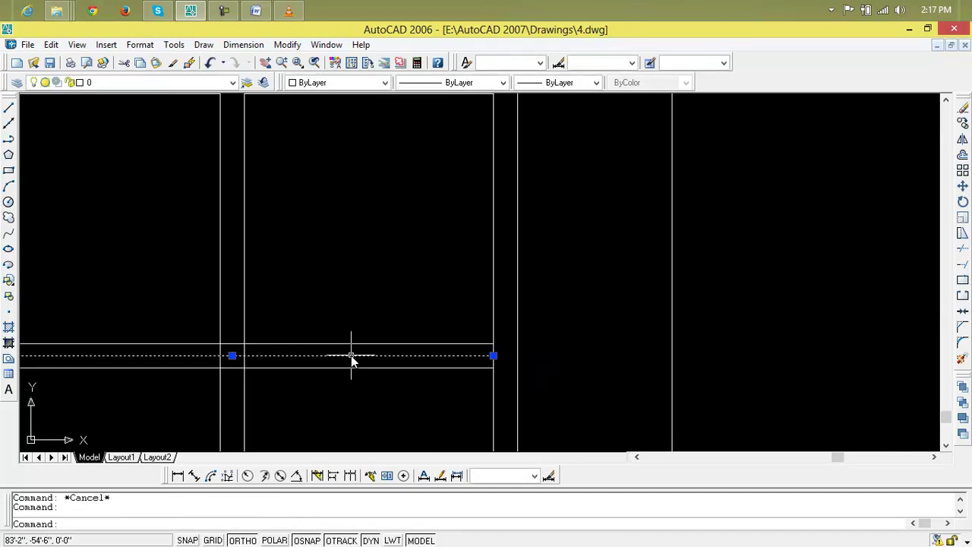
pyautogui.press('Delete')
# - Trim away the line segments where the crossbar and mullion cross
pyautogui.write('tr')
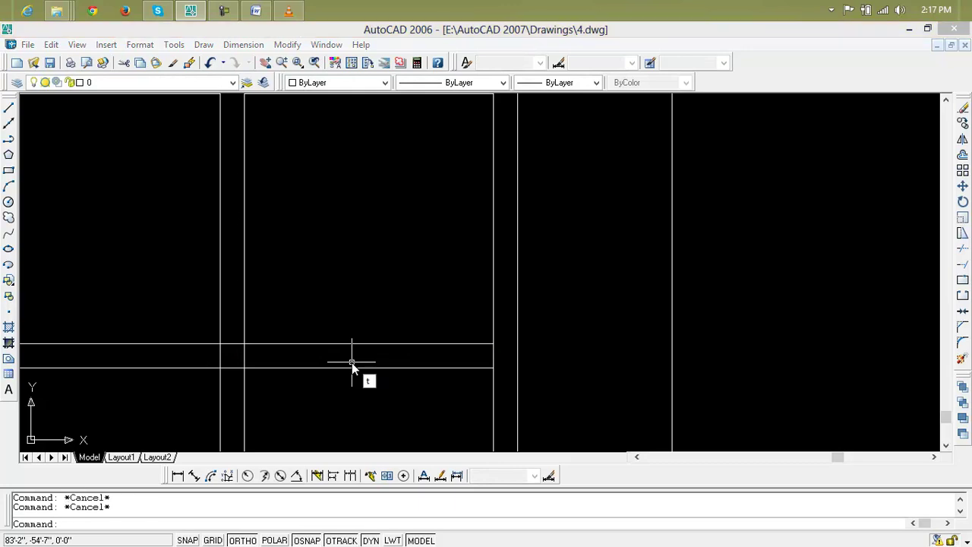
pyautogui.press('Return')
pyautogui.press('Return')
pyautogui.click(201, 351)
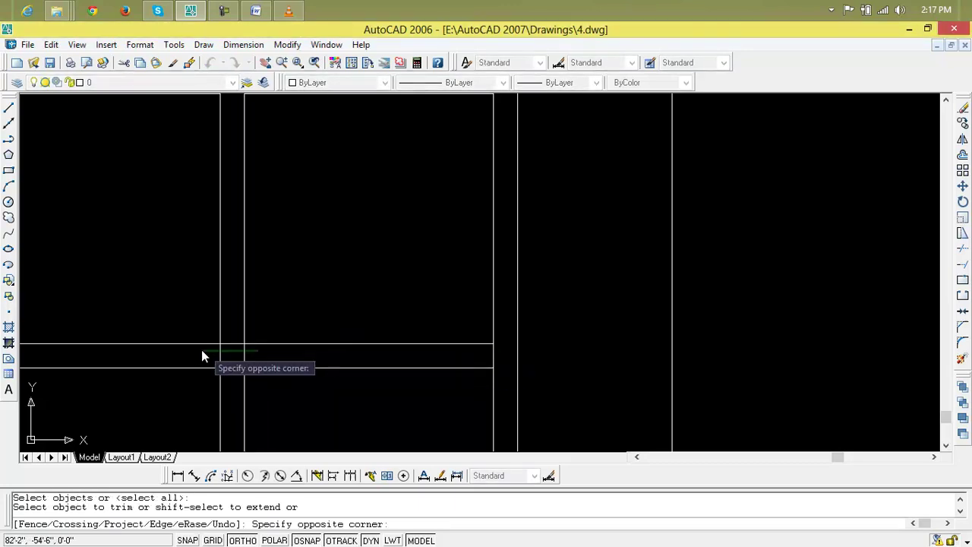
pyautogui.click(213, 347)
pyautogui.click(229, 343)
pyautogui.click(228, 369)
pyautogui.scroll(-4, 228, 390)
pyautogui.scroll(1, 412, 369)
pyautogui.scroll(3, 362, 378)
# - Trim the leftover segments at the cross junction so four panes remain
pyautogui.moveTo(363, 377); pyautogui.dragTo(228, 327, button='middle')
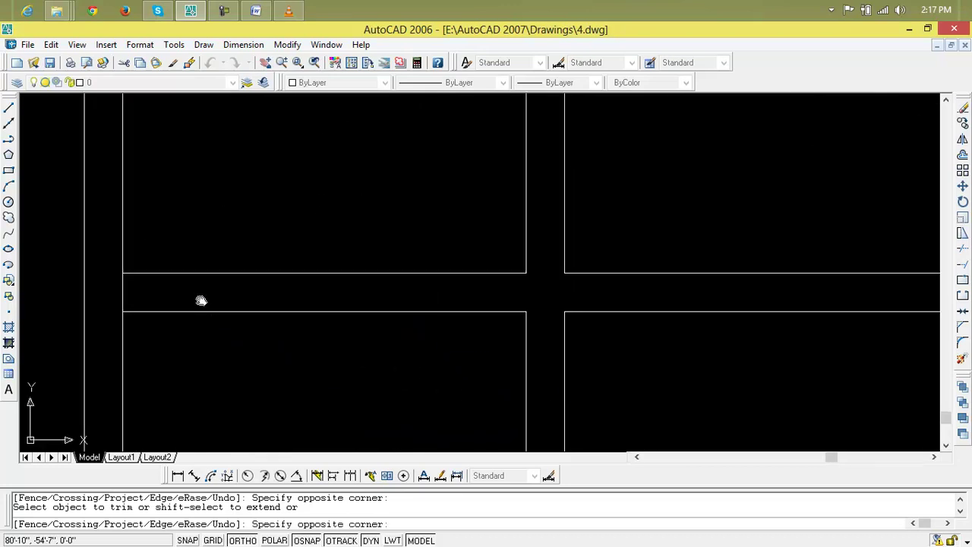
pyautogui.scroll(-4, 333, 299)
pyautogui.scroll(1, 517, 308)
pyautogui.moveTo(497, 309); pyautogui.dragTo(445, 317, button='middle')
pyautogui.scroll(4, 441, 314)
pyautogui.click(433, 310)
pyautogui.click(413, 307)
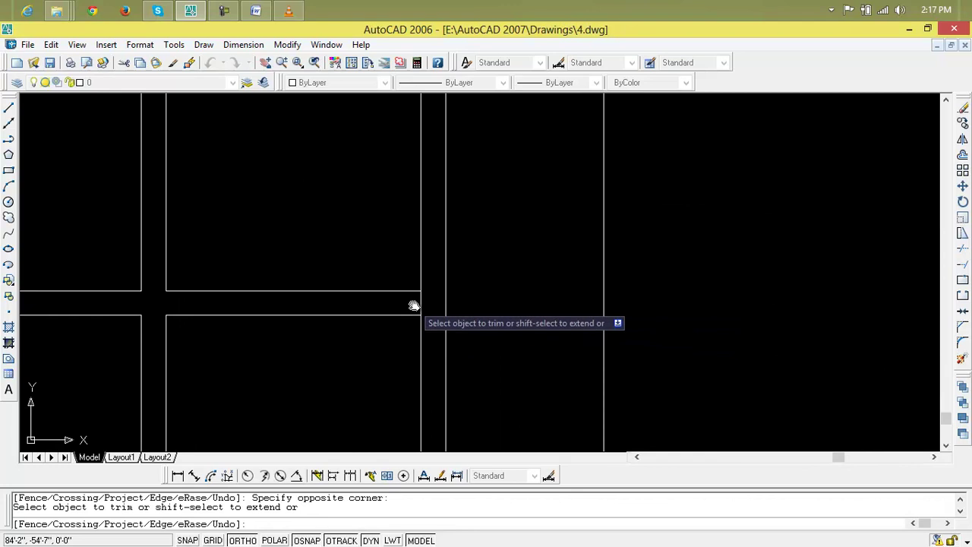
pyautogui.click(414, 306)
pyautogui.click(425, 302)
pyautogui.scroll(-4, 412, 306)
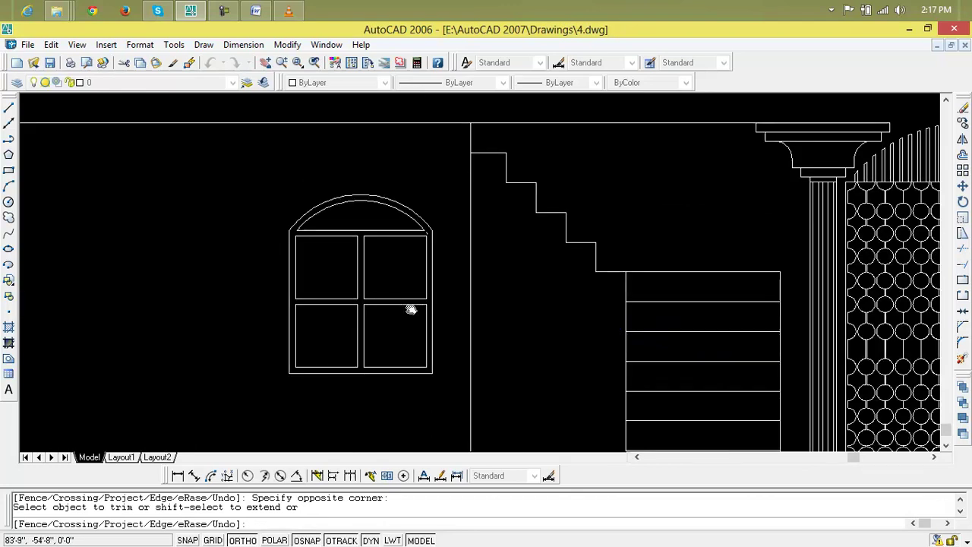
pyautogui.scroll(1, 461, 311)
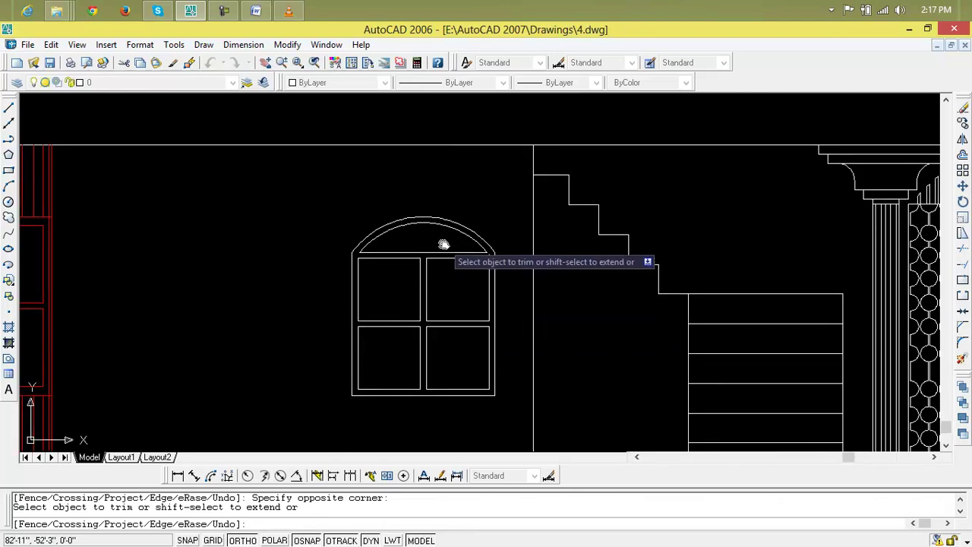
pyautogui.scroll(5, 445, 246)
pyautogui.press('Escape')
pyautogui.press('Escape')
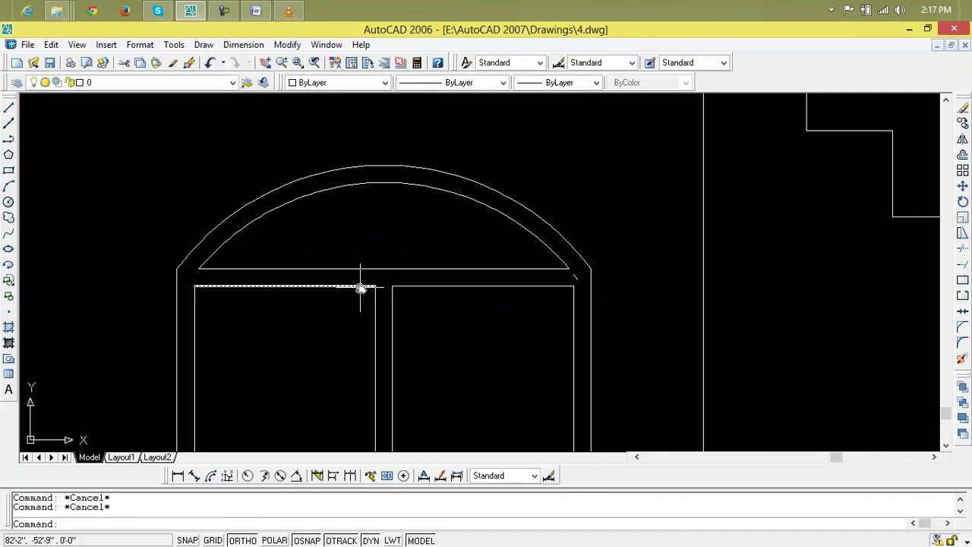
# - Copy both arch curves from the arch's lower-left end to the centre bar's top
pyautogui.write('cp')
pyautogui.press('Return')
pyautogui.click(265, 167)
pyautogui.click(316, 215)
pyautogui.click(292, 218)
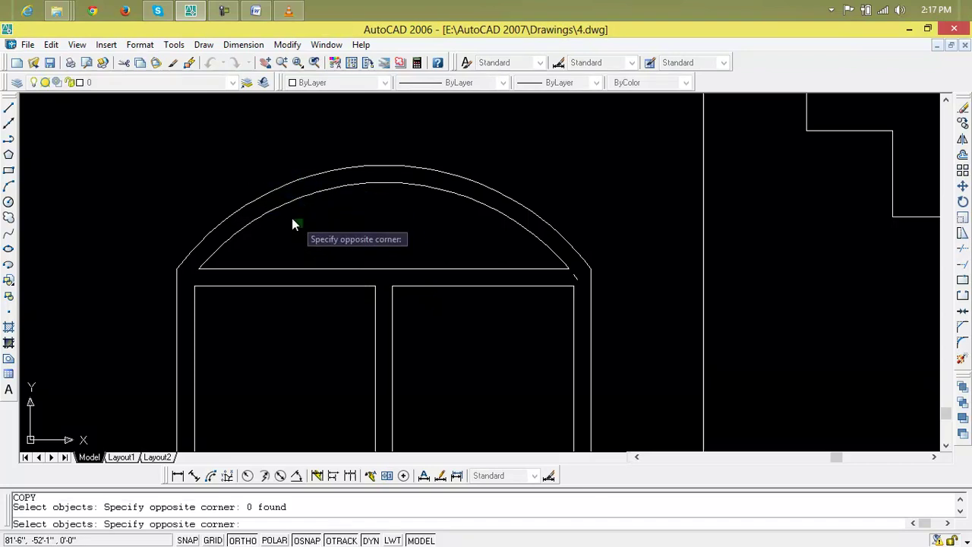
pyautogui.click(270, 192)
pyautogui.press('Return')
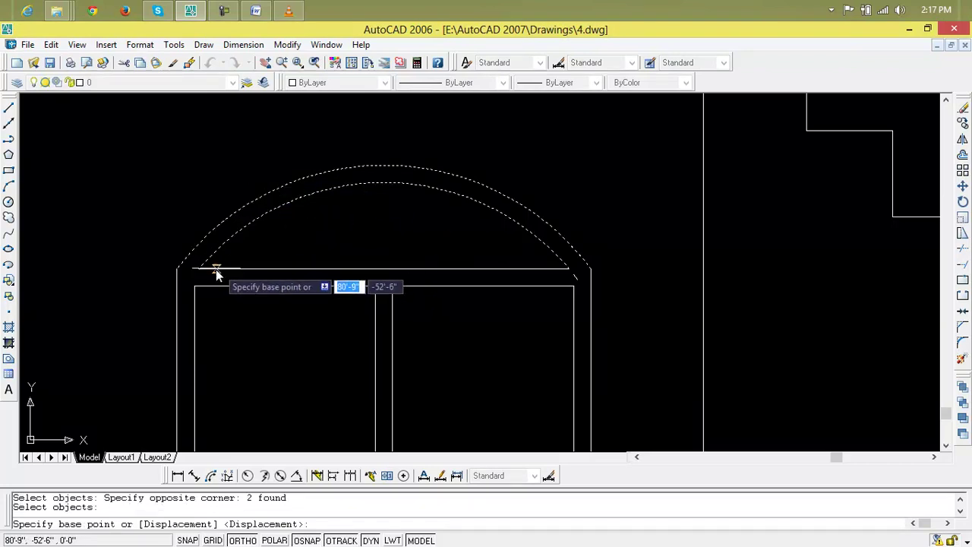
pyautogui.click(199, 268)
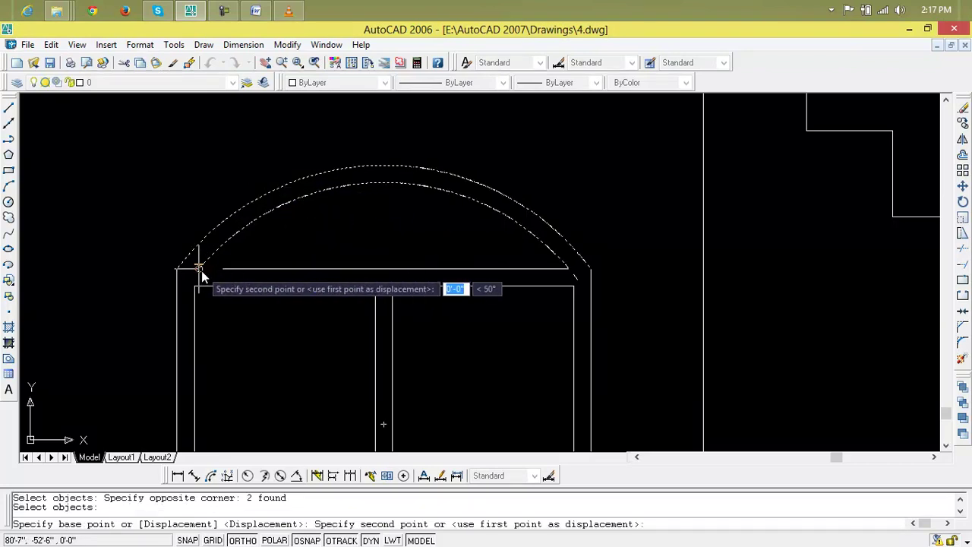
pyautogui.click(392, 270)
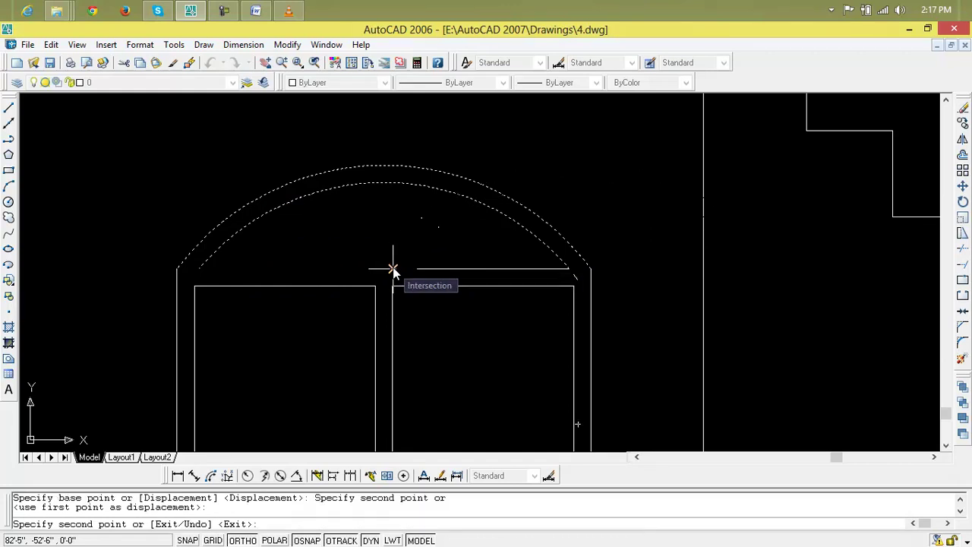
pyautogui.press('Return')
# - Mirror the copied arch leftward about a vertical axis at the centre bar, keeping the original
pyautogui.click(437, 244)
pyautogui.click(411, 228)
pyautogui.write('m')
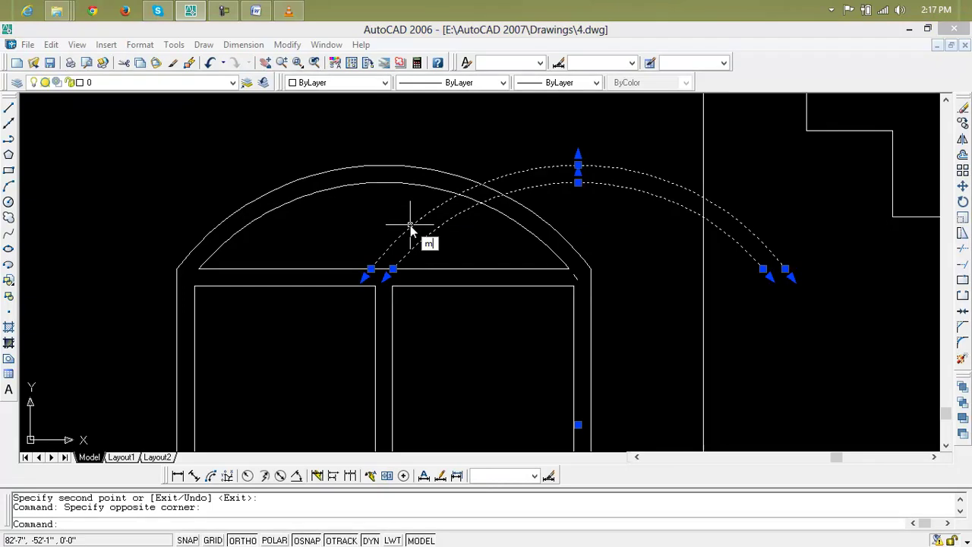
pyautogui.press('Return')
pyautogui.click(375, 269)
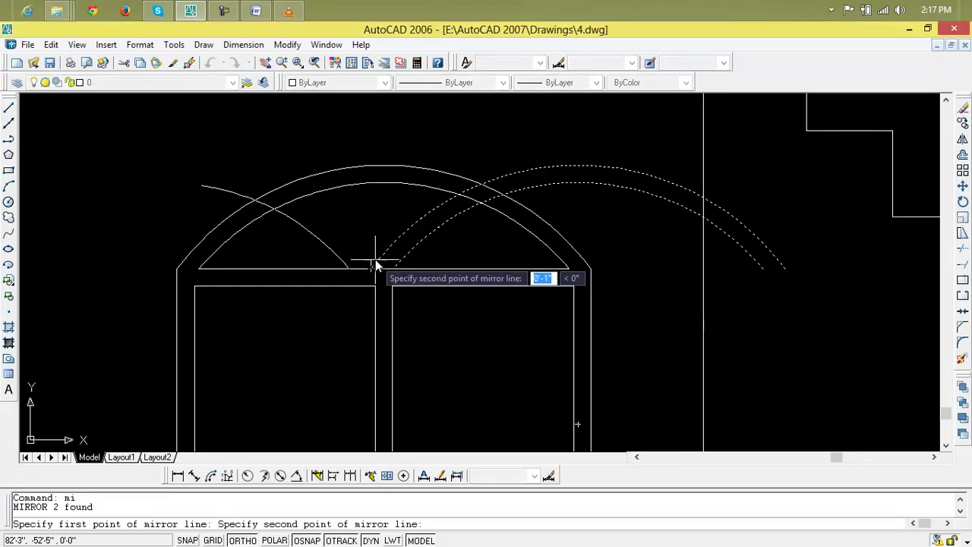
pyautogui.click(377, 131)
pyautogui.press('Return')
pyautogui.press('Escape')
pyautogui.press('Escape')
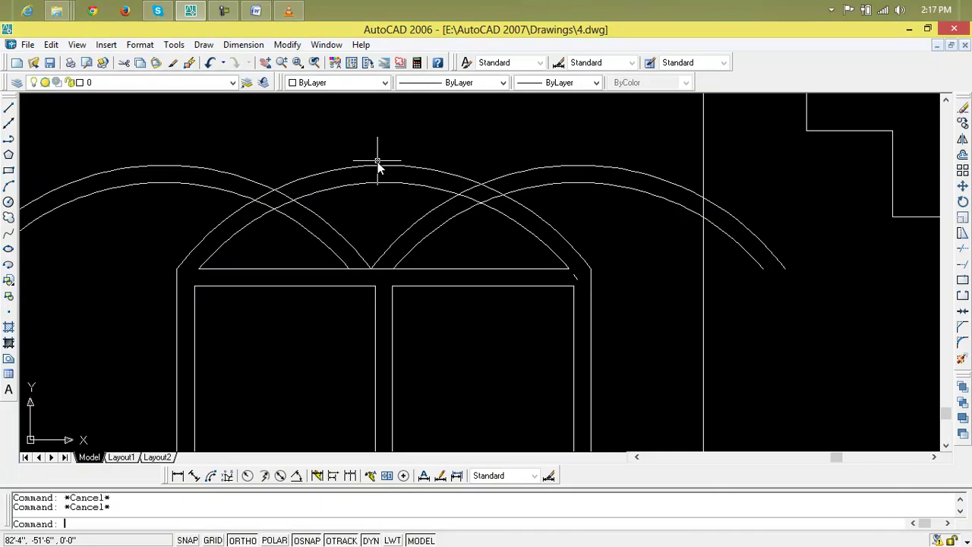
# - Trim the outer part of the left arch and the overlapping right arch arcs using all edges
pyautogui.write('tr')
pyautogui.press('Return')
pyautogui.press('Return')
pyautogui.click(256, 135)
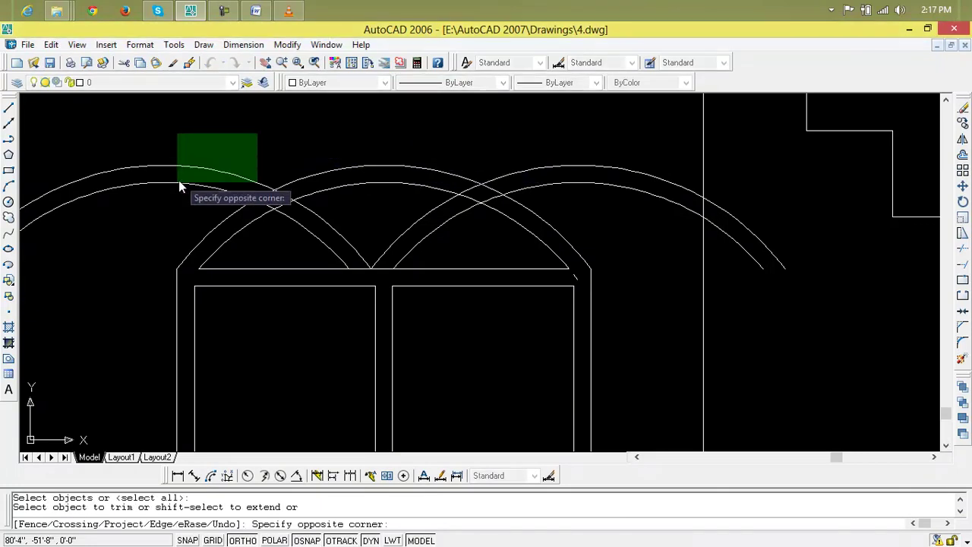
pyautogui.click(191, 174)
pyautogui.click(576, 152)
pyautogui.click(660, 264)
pyautogui.click(757, 205)
pyautogui.click(710, 311)
pyautogui.press('Escape')
pyautogui.press('Escape')
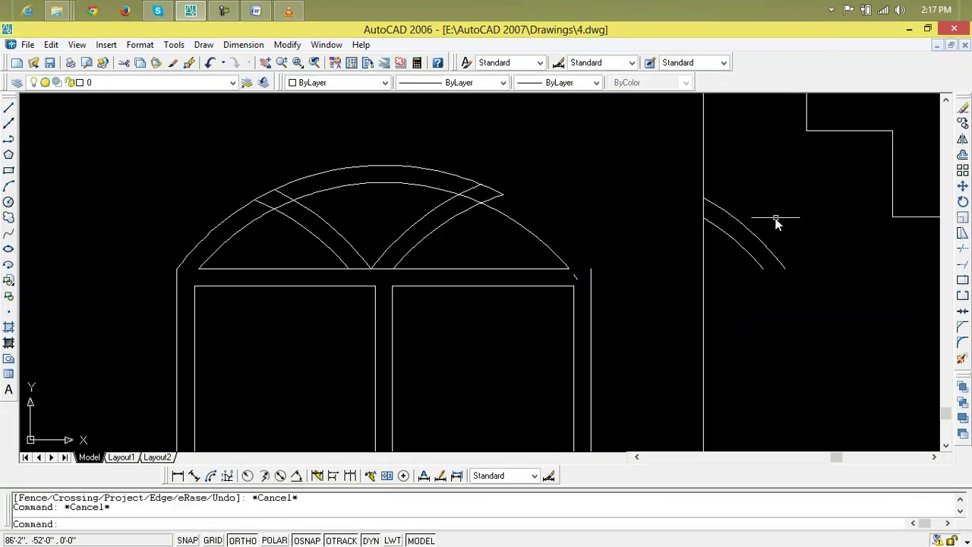
# - Delete the leftover right arcs, then undo the deletion
pyautogui.click(772, 221)
pyautogui.click(727, 285)
pyautogui.press('Delete')
pyautogui.scroll(-2, 727, 283)
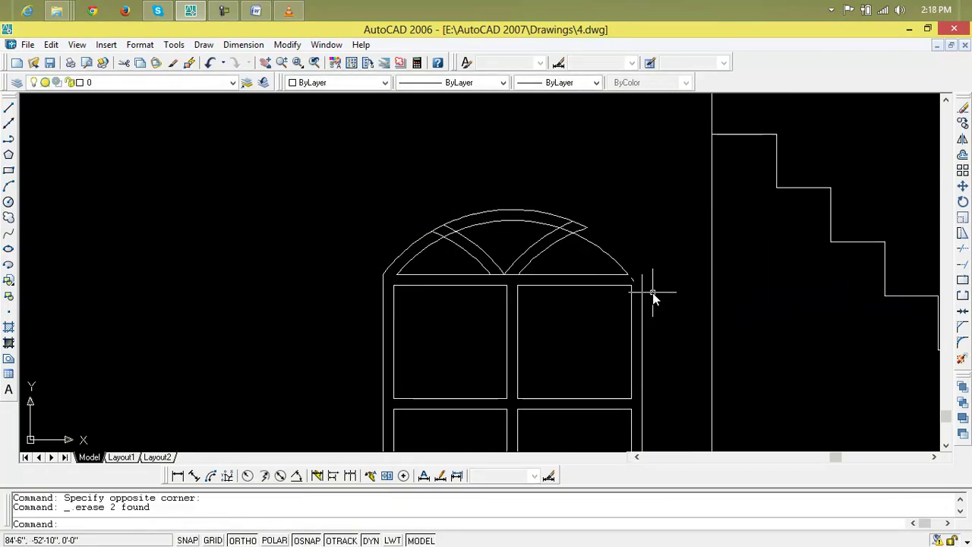
pyautogui.hotkey('ctrl', 'z')
pyautogui.hotkey('ctrl', 'z')
pyautogui.hotkey('ctrl', 'z')
pyautogui.write('tr')
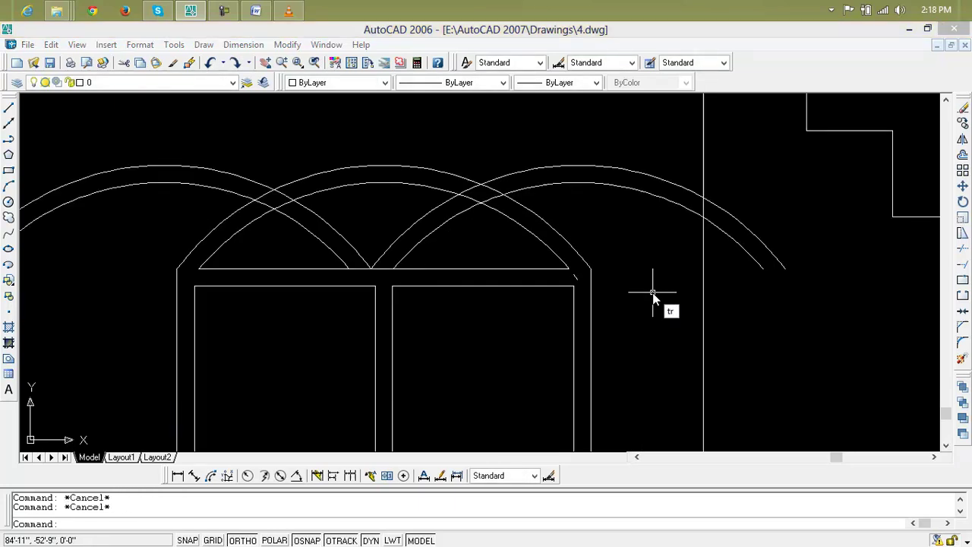
# - Trim the right arc ends back to the frame and the left arcs outside the arch
pyautogui.press('Return')
pyautogui.press('Return')
pyautogui.click(760, 220)
pyautogui.click(734, 255)
pyautogui.click(669, 207)
pyautogui.click(635, 224)
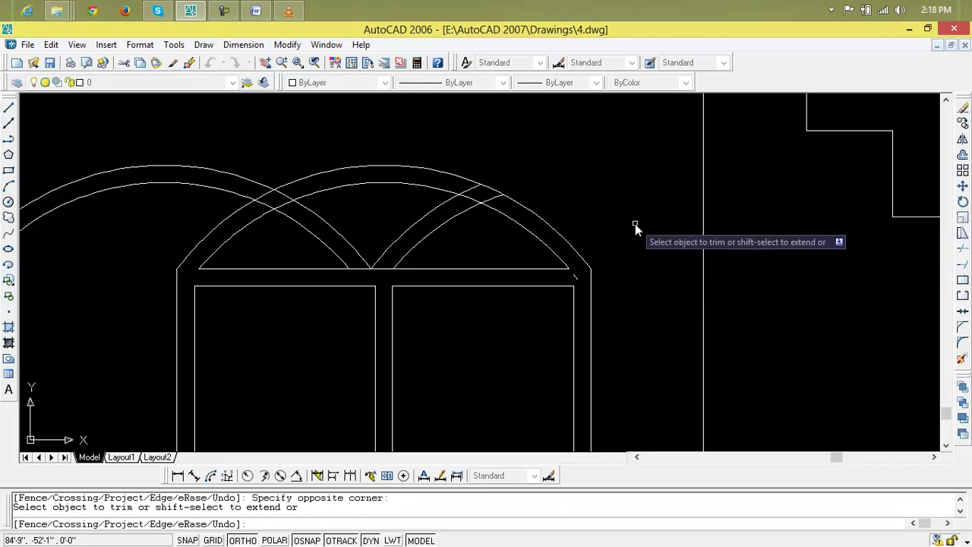
pyautogui.click(230, 146)
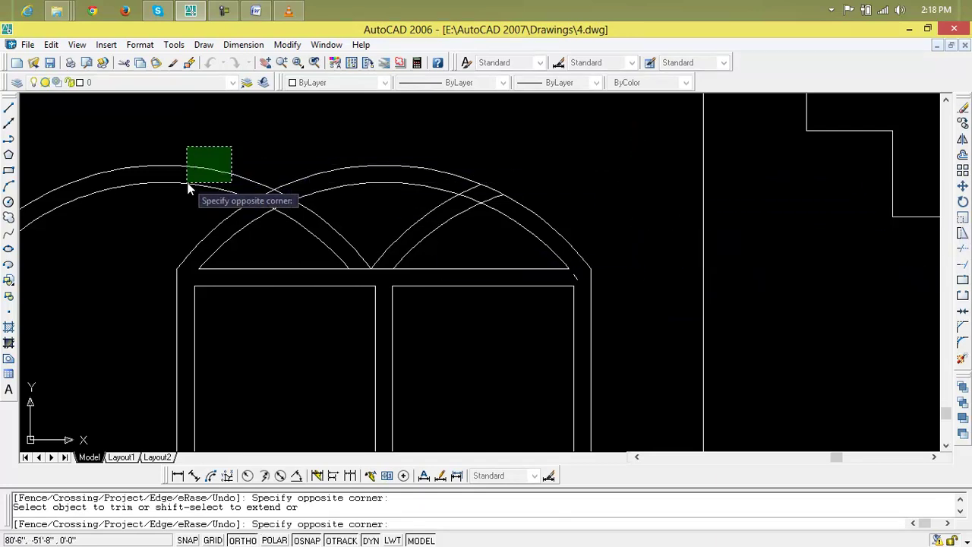
pyautogui.click(184, 190)
pyautogui.press('Escape')
pyautogui.press('Escape')
pyautogui.press('Escape')
# - Trim the segments lying inside the arch band with TR
pyautogui.scroll(3, 471, 205)
pyautogui.moveTo(471, 205); pyautogui.dragTo(596, 331, button='middle')
pyautogui.write('tr')
pyautogui.press('Return')
pyautogui.press('Return')
pyautogui.click(586, 293)
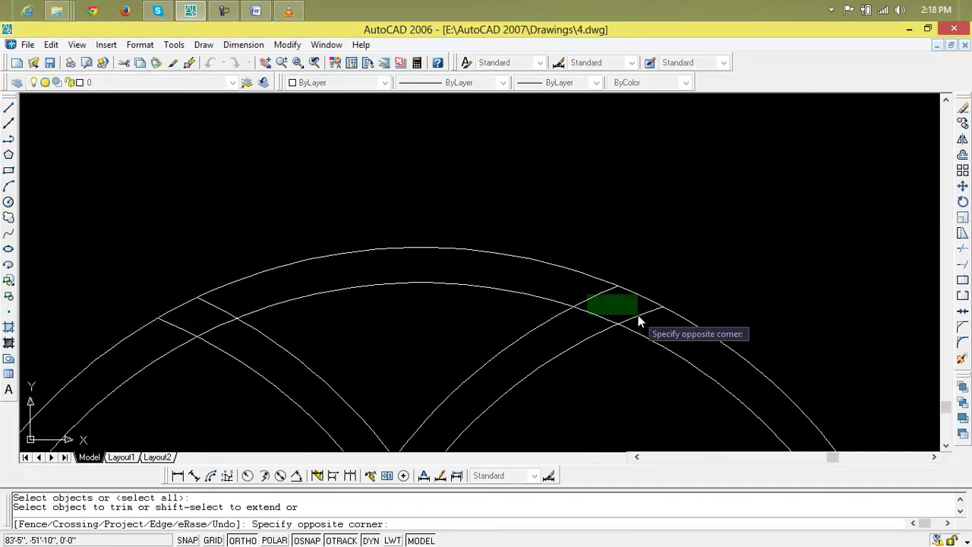
pyautogui.click(619, 310)
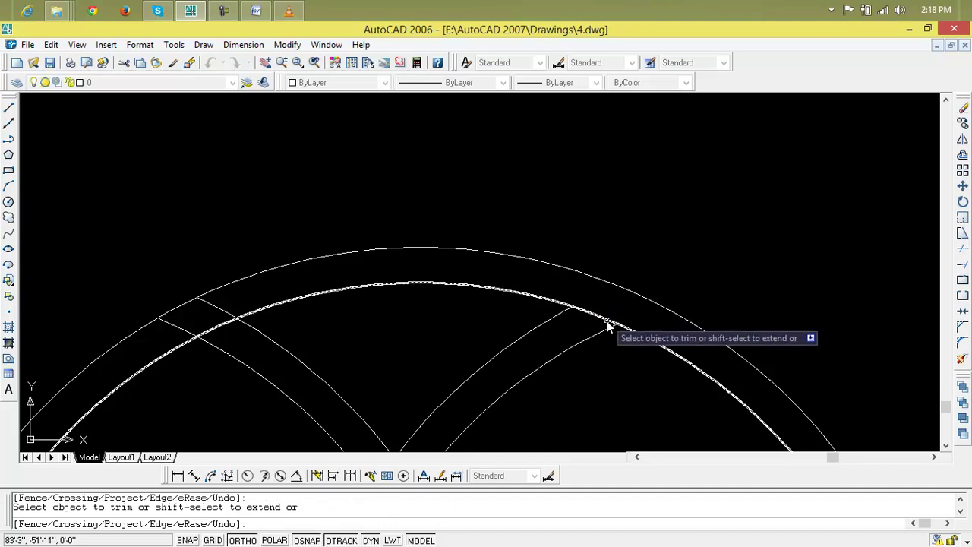
# - Trim the two segments crossing the arch band and the piece between the arc bottoms
pyautogui.scroll(-3, 464, 323)
pyautogui.scroll(3, 443, 326)
pyautogui.moveTo(443, 326); pyautogui.dragTo(279, 297, button='middle')
pyautogui.click(281, 295)
pyautogui.click(271, 325)
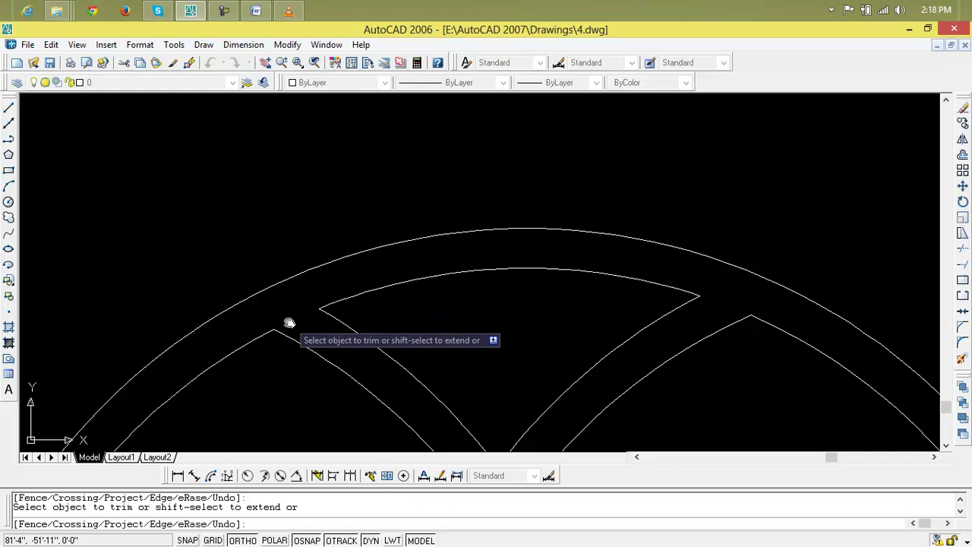
pyautogui.scroll(-3, 289, 323)
pyautogui.scroll(2, 363, 241)
pyautogui.scroll(2, 413, 265)
pyautogui.click(421, 267)
pyautogui.scroll(-3, 374, 266)
pyautogui.moveTo(398, 285); pyautogui.dragTo(420, 288, button='middle')
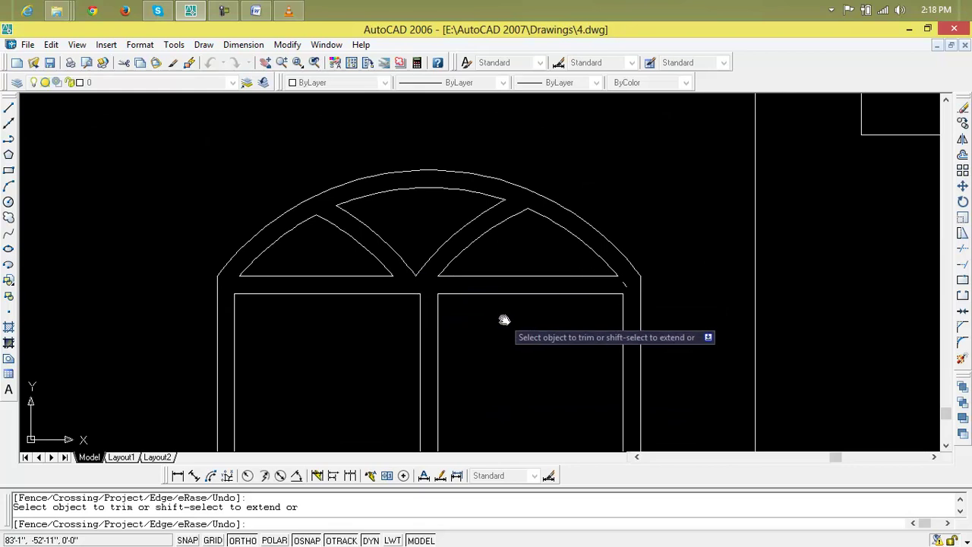
# - Cancel trimming and undo twice so the overlapping arc copies extend past the arched head again
pyautogui.scroll(-2, 431, 311)
pyautogui.scroll(-2, 471, 285)
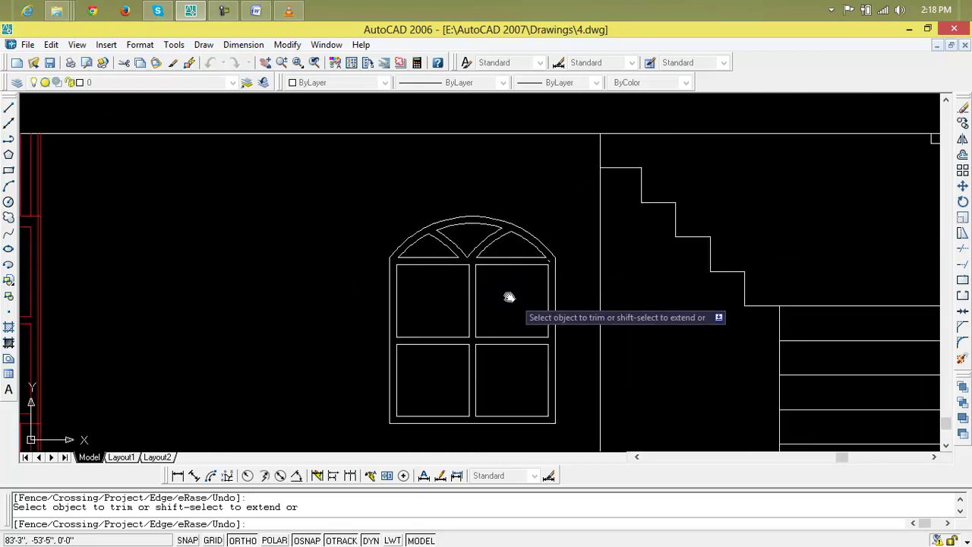
pyautogui.scroll(3, 480, 279)
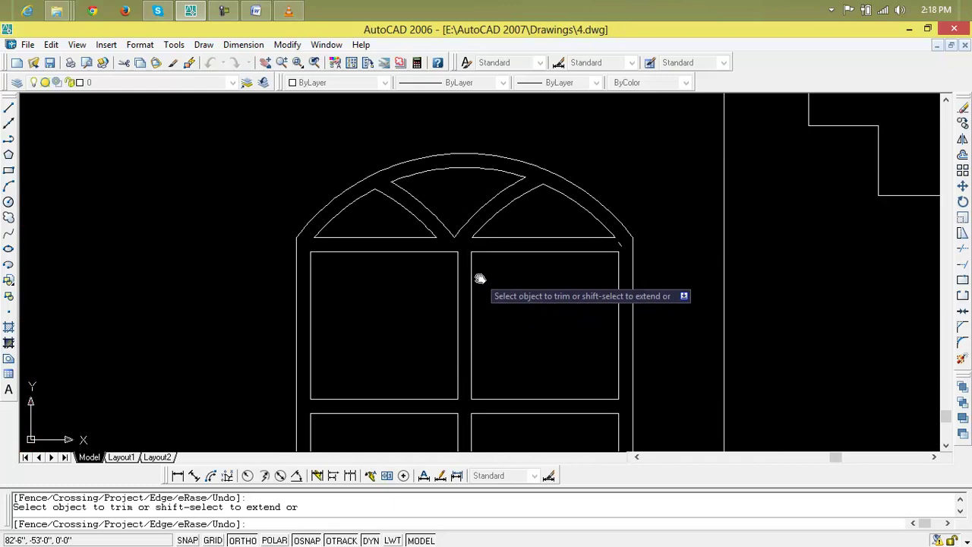
pyautogui.scroll(4, 480, 279)
pyautogui.scroll(-1, 481, 279)
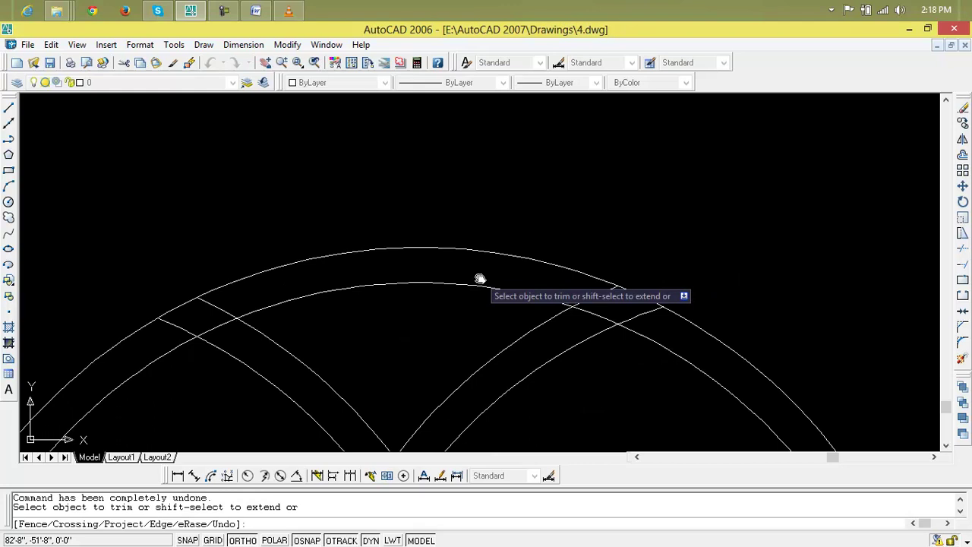
pyautogui.scroll(-2, 481, 279)
pyautogui.scroll(-2, 475, 304)
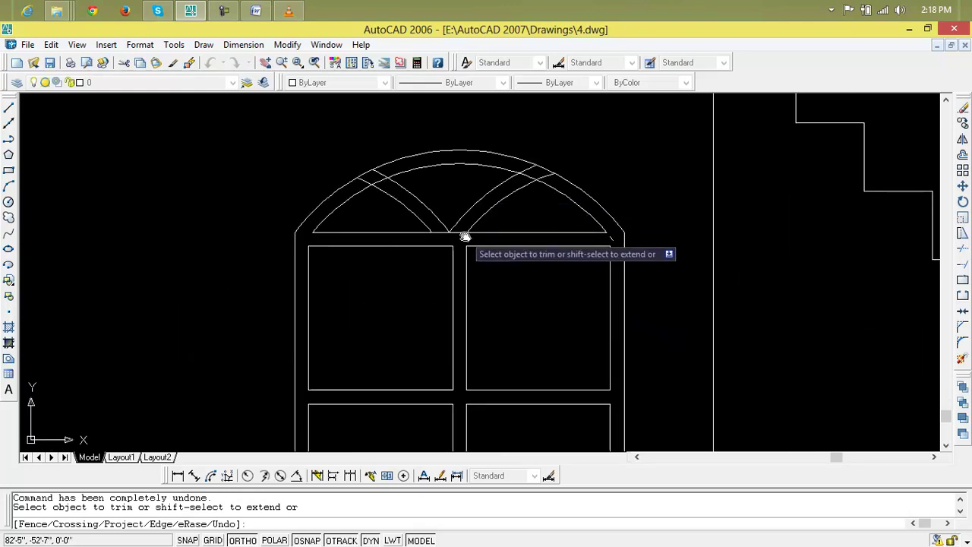
pyautogui.scroll(4, 465, 237)
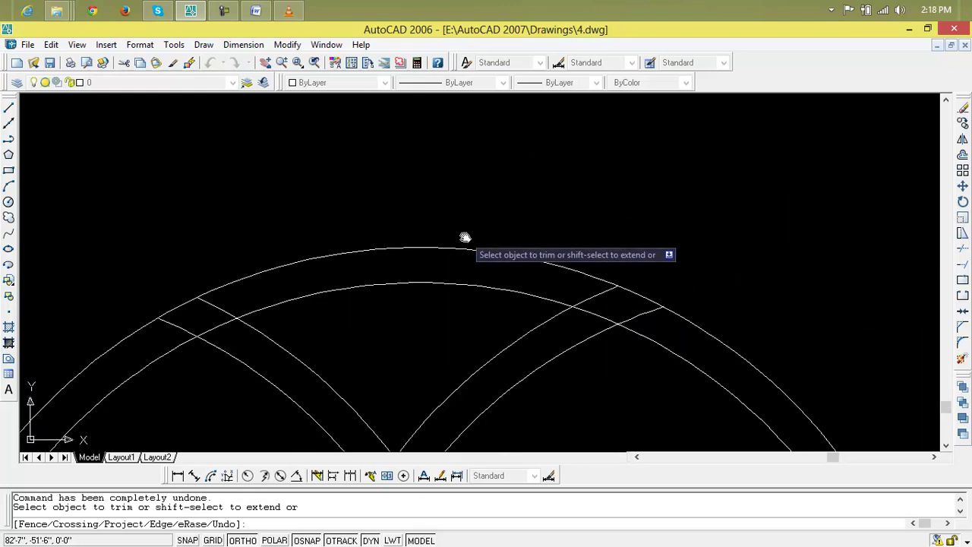
pyautogui.press('Escape')
pyautogui.press('Escape')
pyautogui.hotkey('ctrl', 'z')
pyautogui.hotkey('ctrl', 'z')
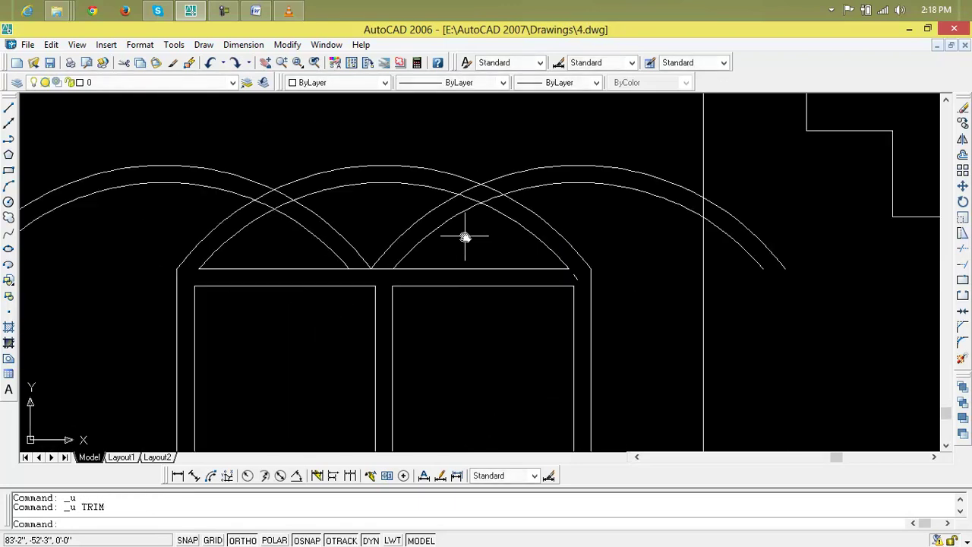
pyautogui.hotkey('ctrl', 'z')
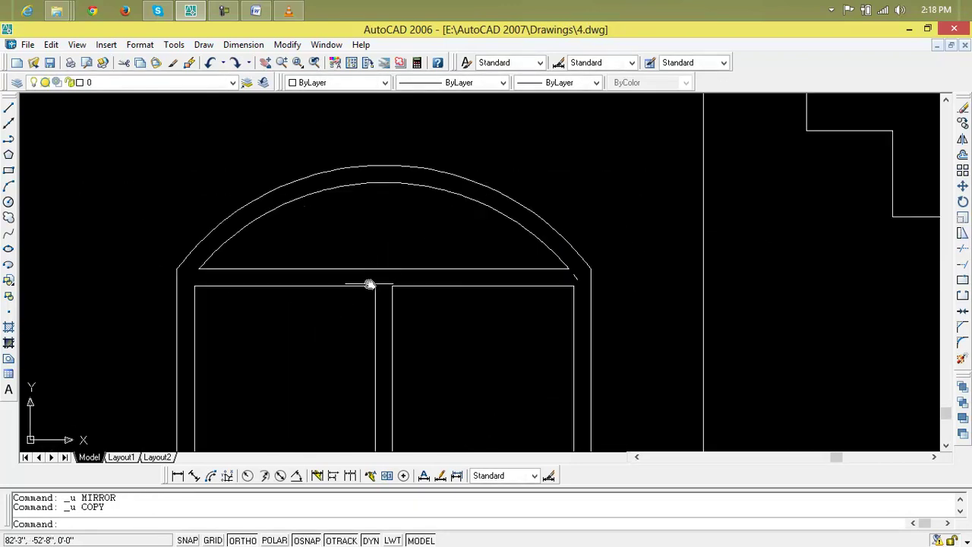
# - Draw a horizontal line joining the corners across the central mullion's top
pyautogui.scroll(2, 369, 283)
pyautogui.write('l')
pyautogui.press('Return')
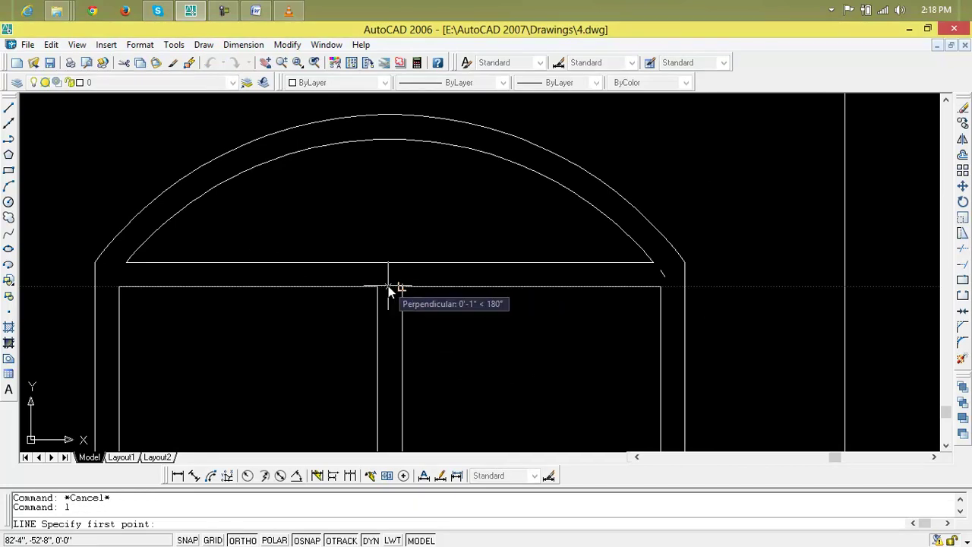
pyautogui.press('Escape')
pyautogui.press('Escape')
pyautogui.scroll(2, 394, 287)
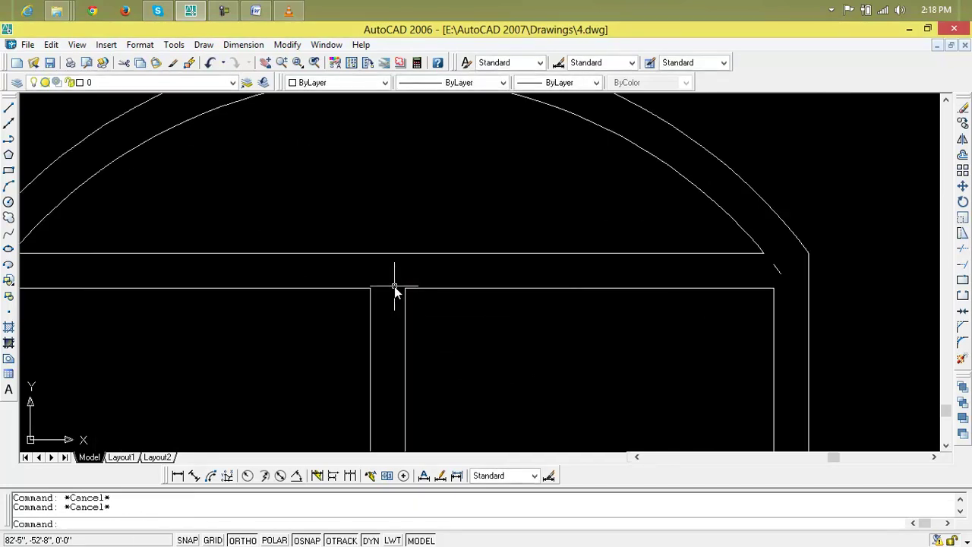
pyautogui.write('l')
pyautogui.press('Return')
pyautogui.scroll(2, 395, 287)
pyautogui.click(405, 288)
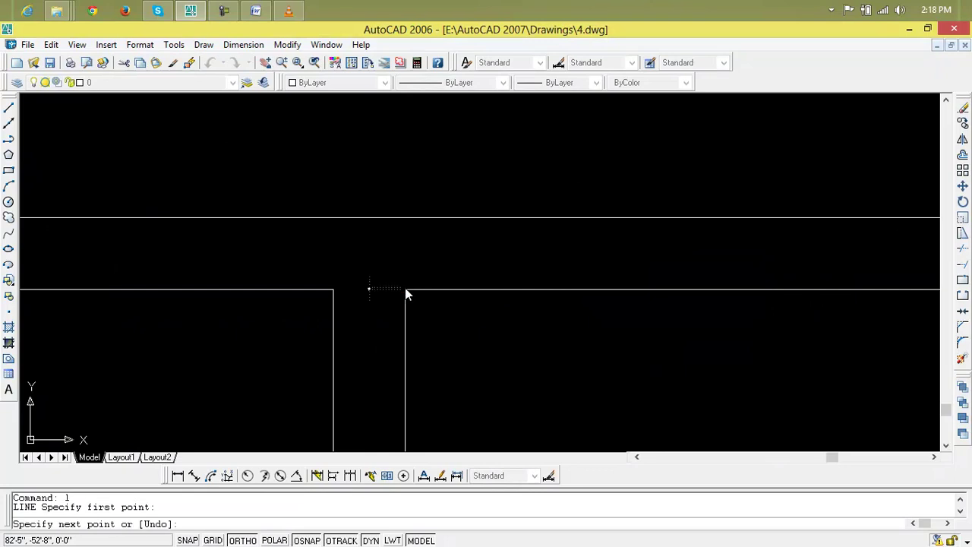
pyautogui.click(333, 289)
pyautogui.press('Return')
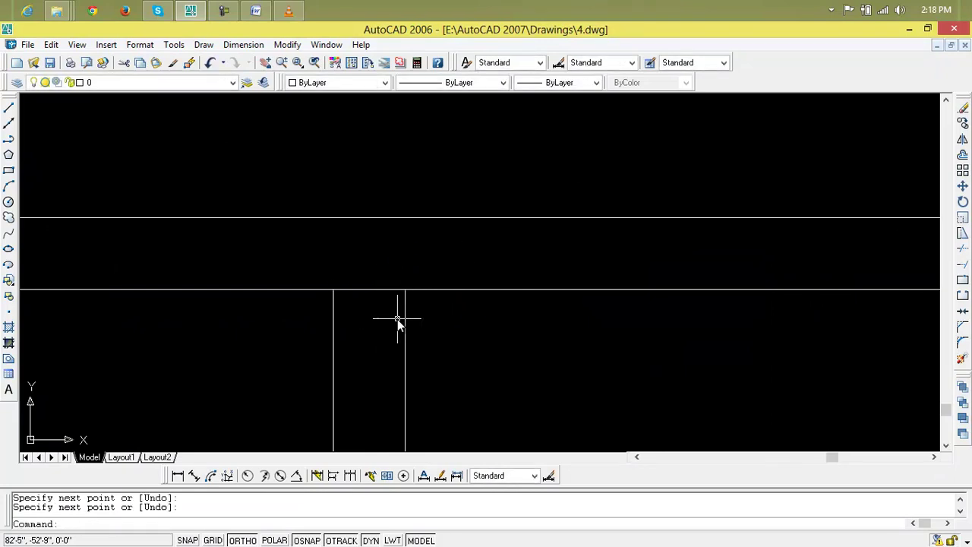
# - Draw a vertical centre line from the mullion top straight up past the arch top
pyautogui.write('l')
pyautogui.press('Return')
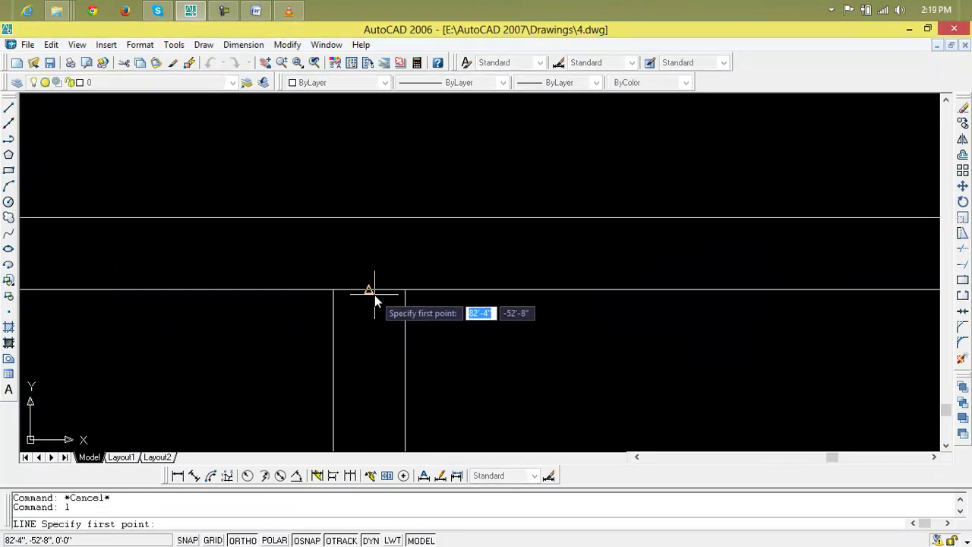
pyautogui.click(369, 289)
pyautogui.scroll(-2, 369, 215)
pyautogui.scroll(-1, 363, 239)
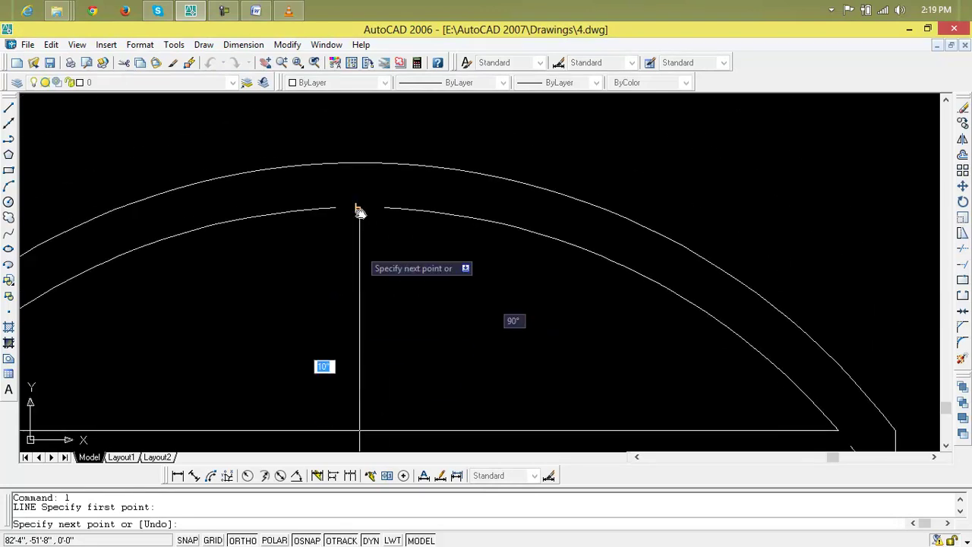
pyautogui.click(360, 107)
pyautogui.press('Escape')
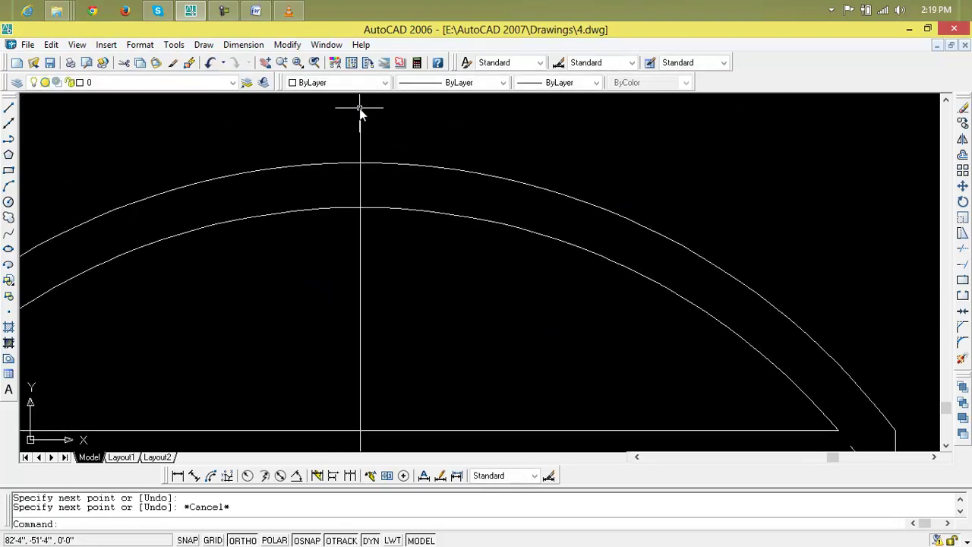
pyautogui.scroll(-5, 364, 250)
pyautogui.moveTo(365, 250); pyautogui.dragTo(397, 225, button='middle')
pyautogui.click(417, 193)
# - Select the two arch arcs and begin a line inside the arch, then cancel both
pyautogui.click(437, 213)
pyautogui.press('Escape')
pyautogui.scroll(2, 417, 226)
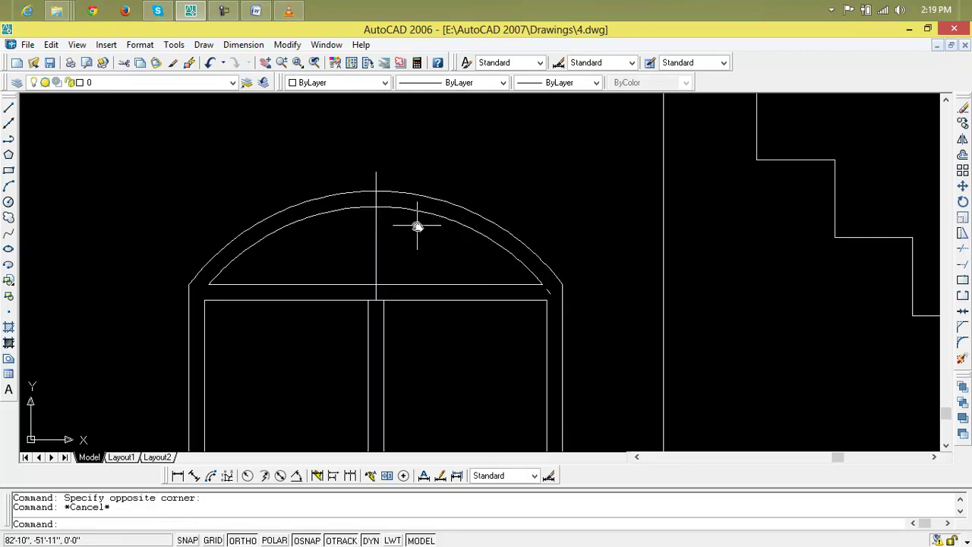
pyautogui.scroll(1, 417, 226)
pyautogui.click(326, 222)
pyautogui.click(265, 182)
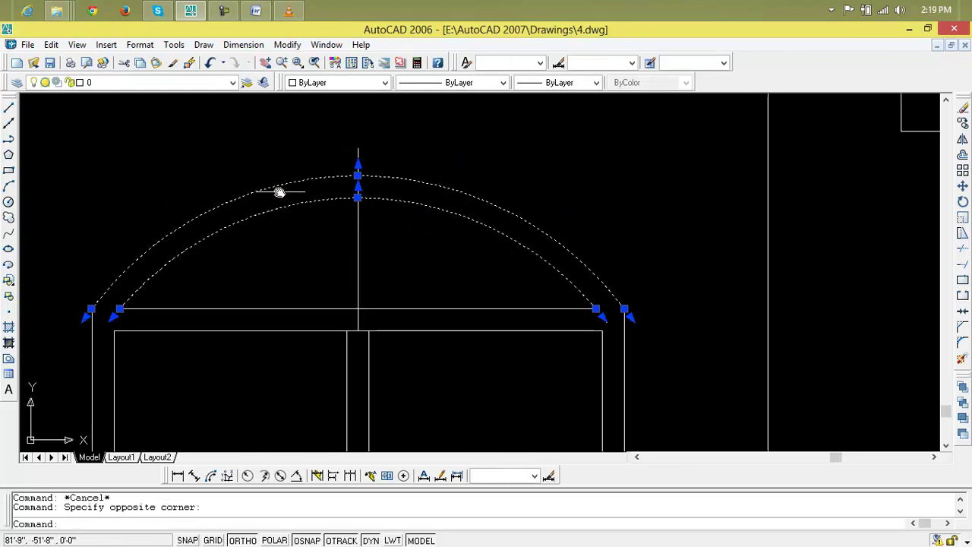
pyautogui.press('Escape')
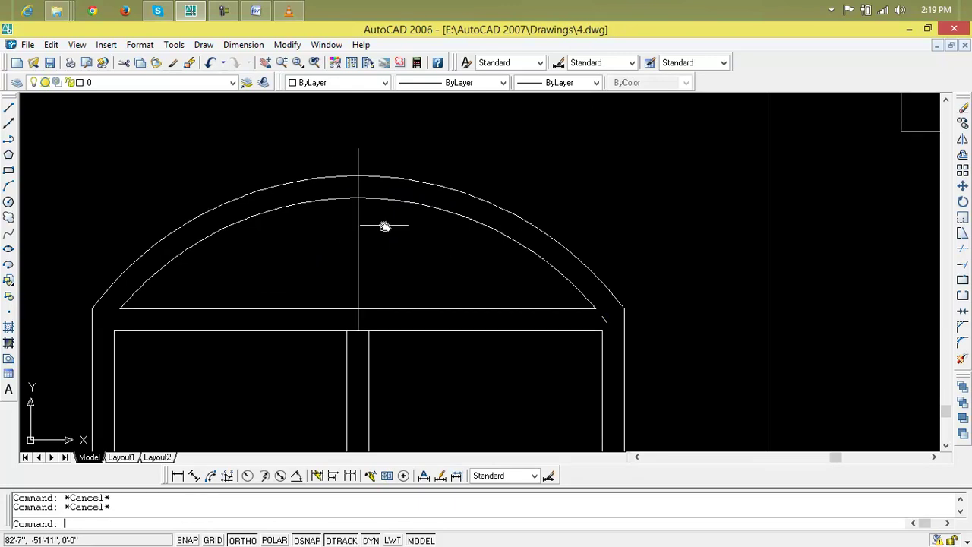
pyautogui.write('l')
pyautogui.press('Return')
pyautogui.click(333, 243)
pyautogui.press('Escape')
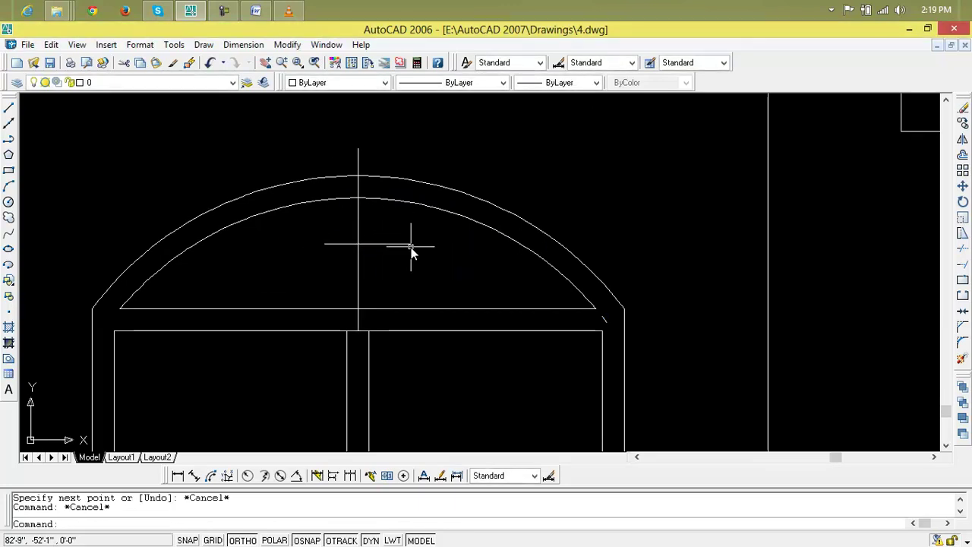
# - Trim the centre line above and between the arcs down to the short line, and its right half
pyautogui.write('tr')
pyautogui.press('Return')
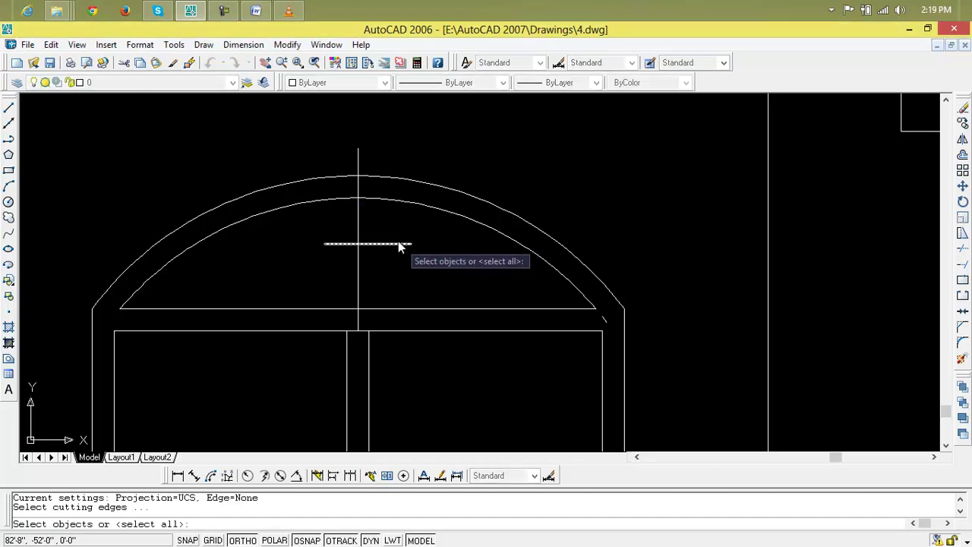
pyautogui.click(358, 167)
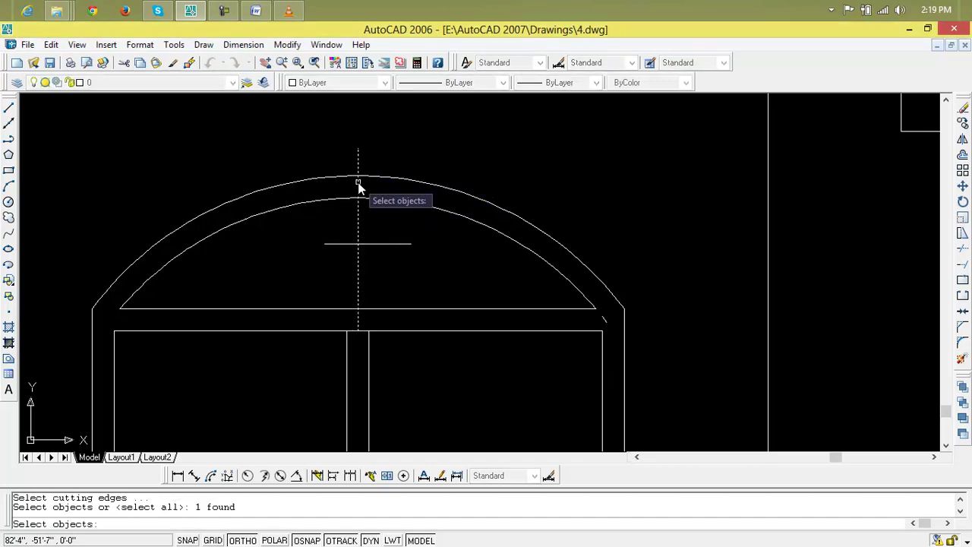
pyautogui.press('Escape')
pyautogui.write('tr')
pyautogui.press('Return')
pyautogui.press('Return')
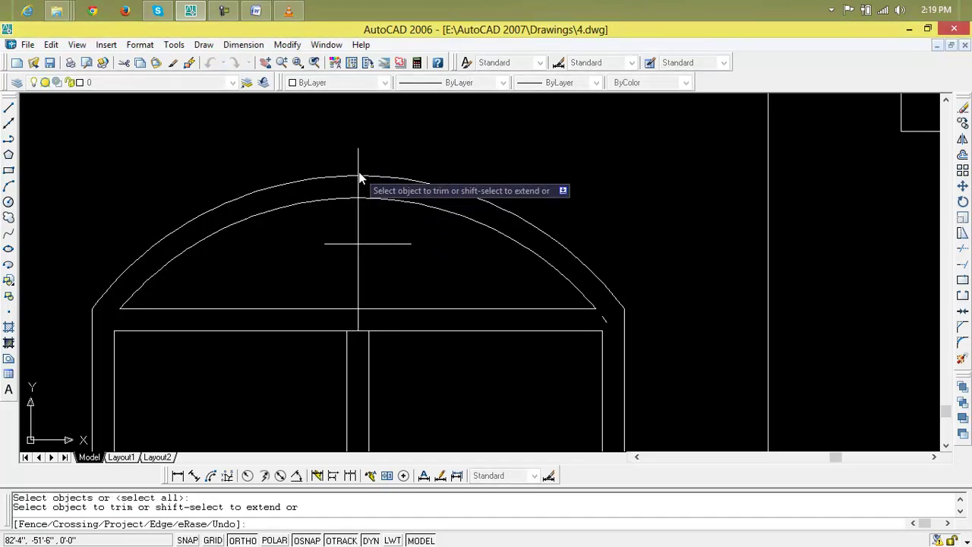
pyautogui.click(359, 163)
pyautogui.click(359, 184)
pyautogui.click(358, 218)
pyautogui.click(382, 244)
pyautogui.click(351, 251)
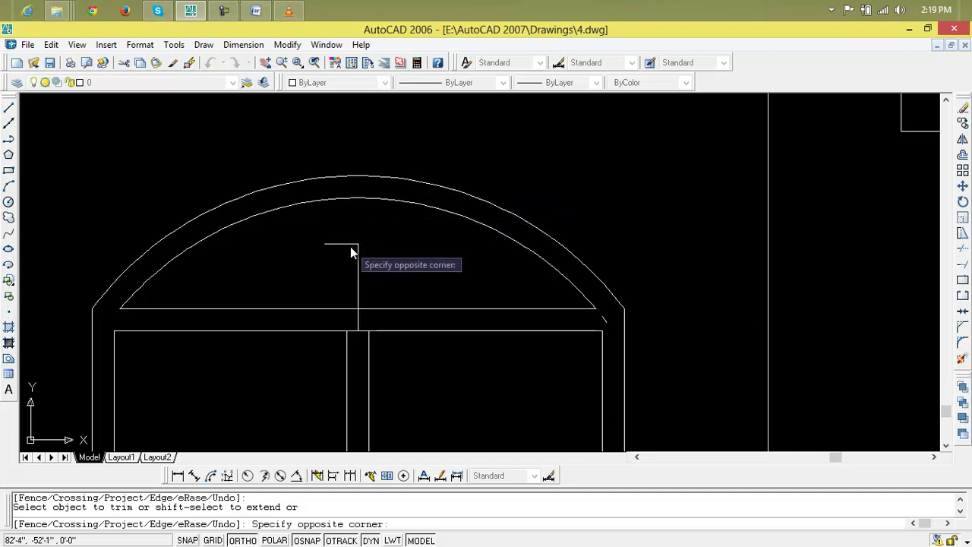
pyautogui.click(348, 246)
pyautogui.press('Escape')
# - Delete the short horizontal line inside the arch, then reselect the arch arcs and centre line
pyautogui.click(346, 244)
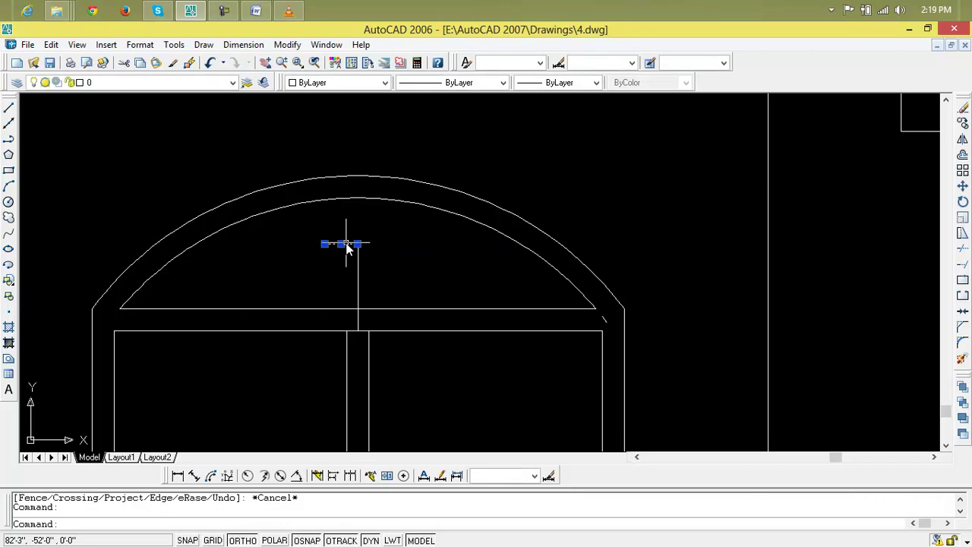
pyautogui.press('Delete')
pyautogui.scroll(-2, 346, 244)
pyautogui.moveTo(351, 246); pyautogui.dragTo(337, 263, button='middle')
pyautogui.press('Escape')
pyautogui.press('Escape')
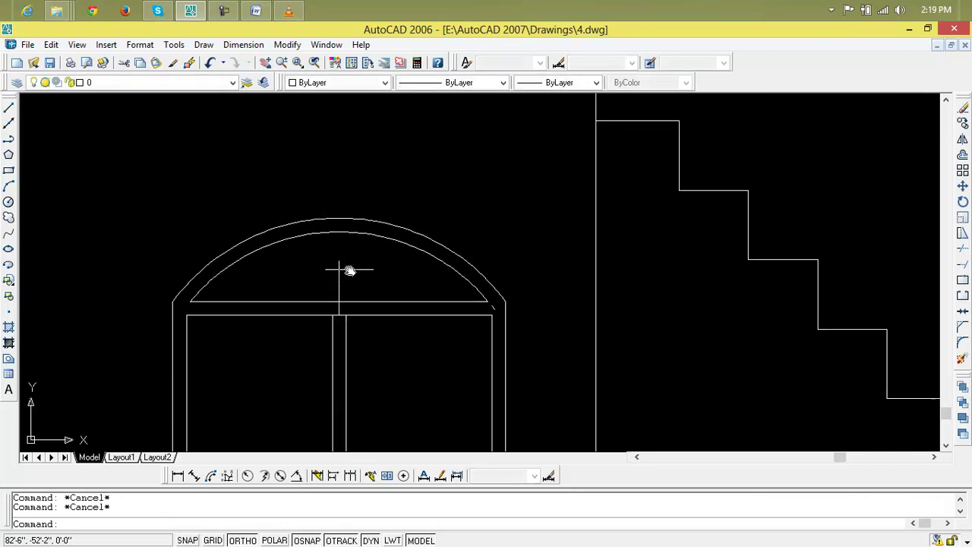
pyautogui.click(319, 256)
pyautogui.click(283, 226)
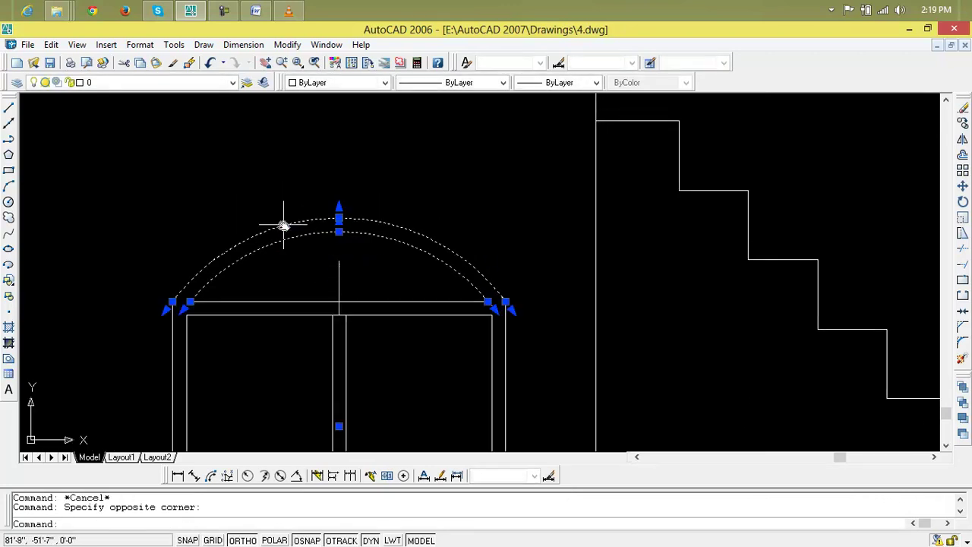
pyautogui.press('Escape')
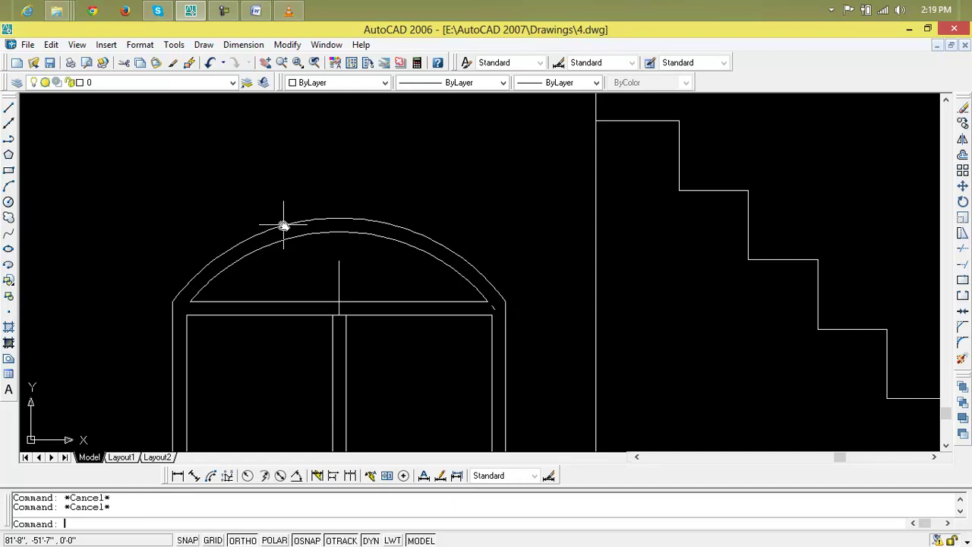
pyautogui.write('cp')
pyautogui.press('Return')
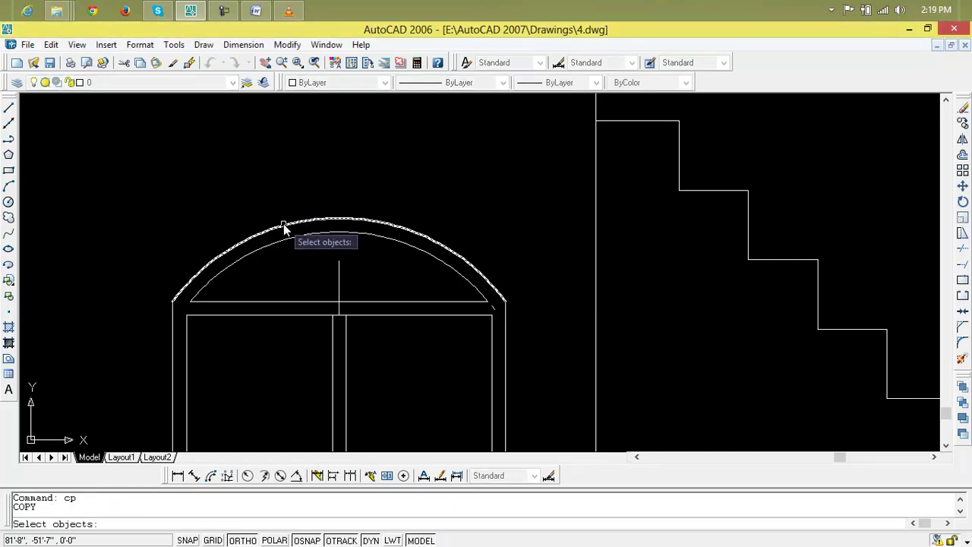
# - Copy the arch's outer and inner arcs from the arch centre to the mullion top
pyautogui.click(284, 226)
pyautogui.click(287, 238)
pyautogui.press('Return')
pyautogui.click(195, 302)
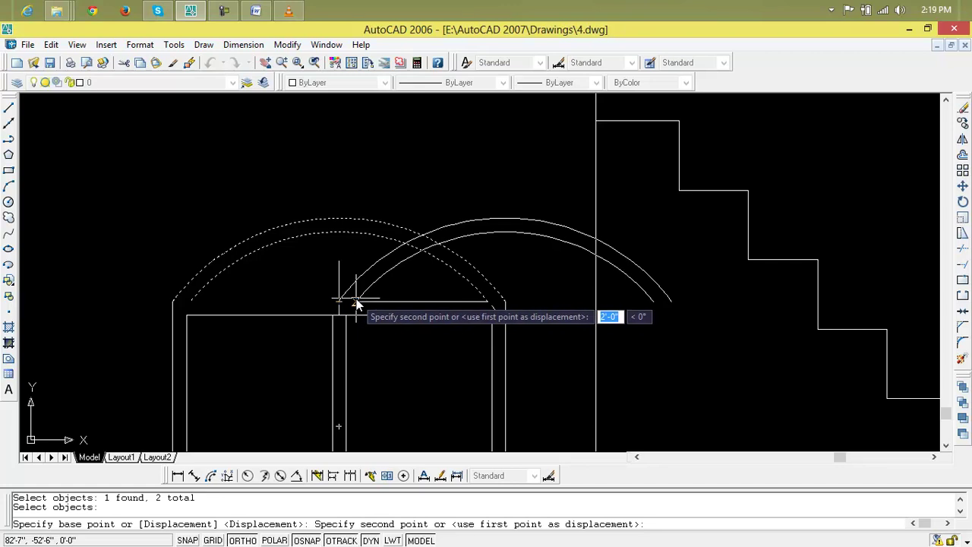
pyautogui.scroll(2, 355, 303)
pyautogui.click(355, 302)
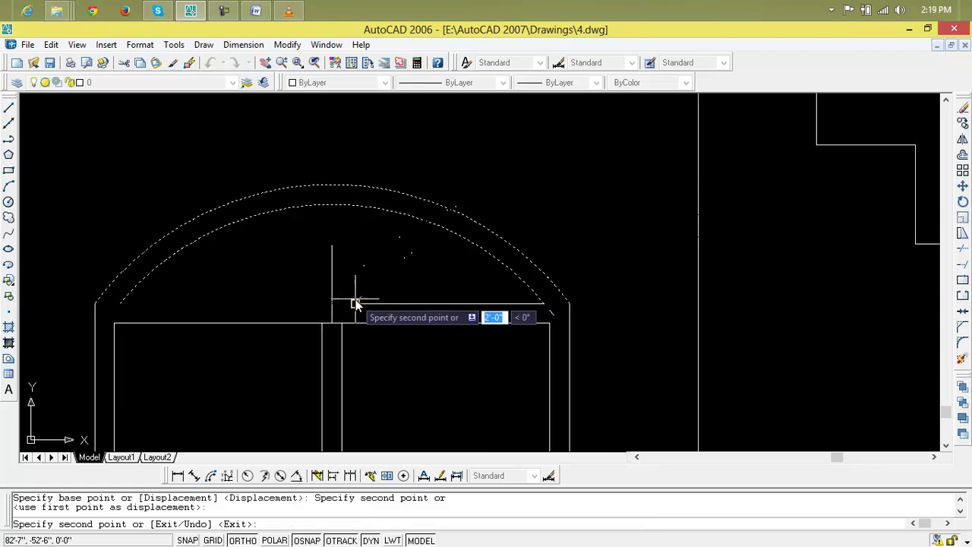
pyautogui.press('Return')
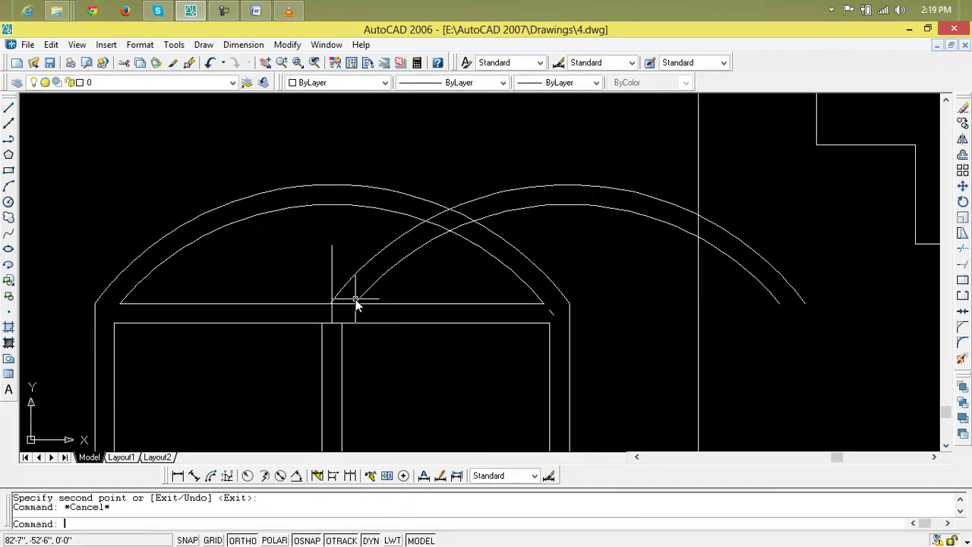
# - Mirror the copied arcs leftward about the vertical centre line, keeping the originals
pyautogui.write('m')
pyautogui.press('Return')
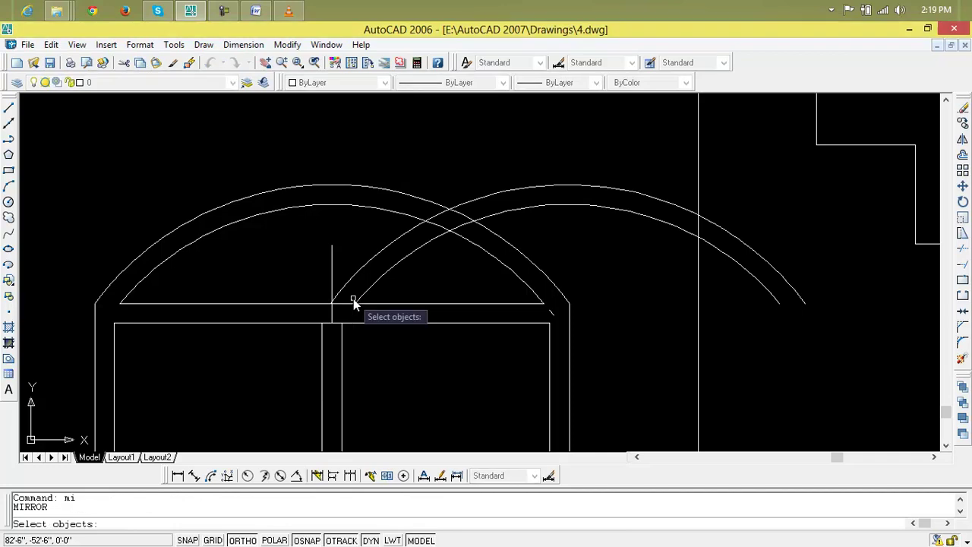
pyautogui.click(353, 288)
pyautogui.click(350, 286)
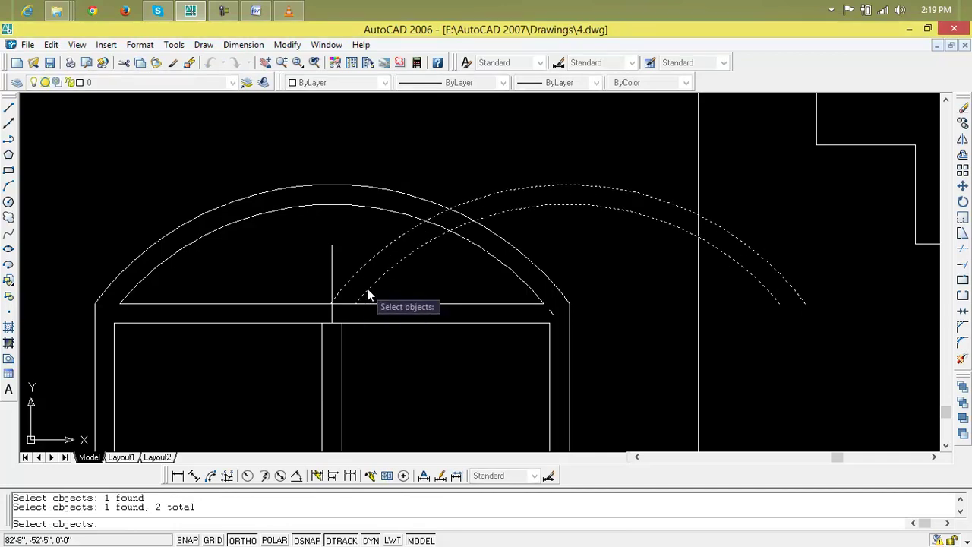
pyautogui.press('Return')
pyautogui.click(332, 304)
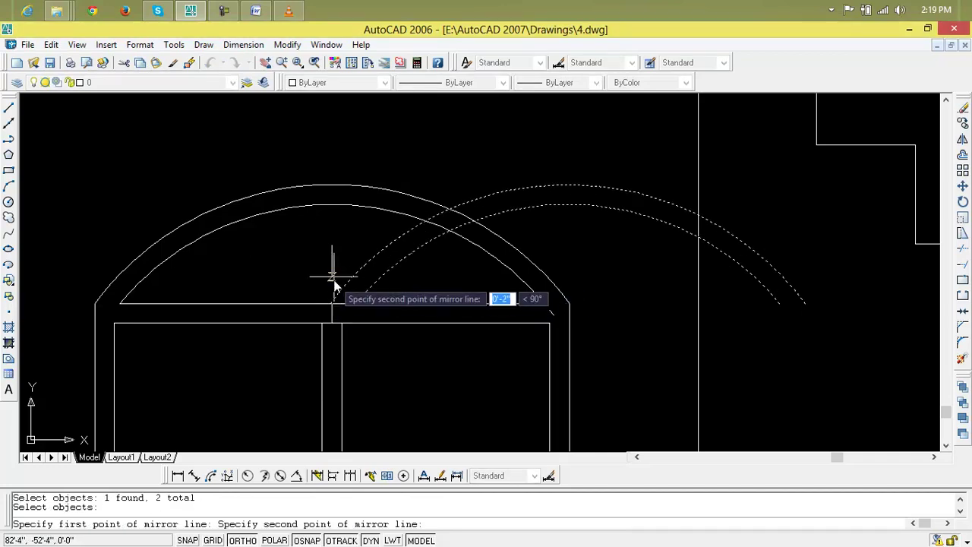
pyautogui.click(333, 148)
pyautogui.press('Return')
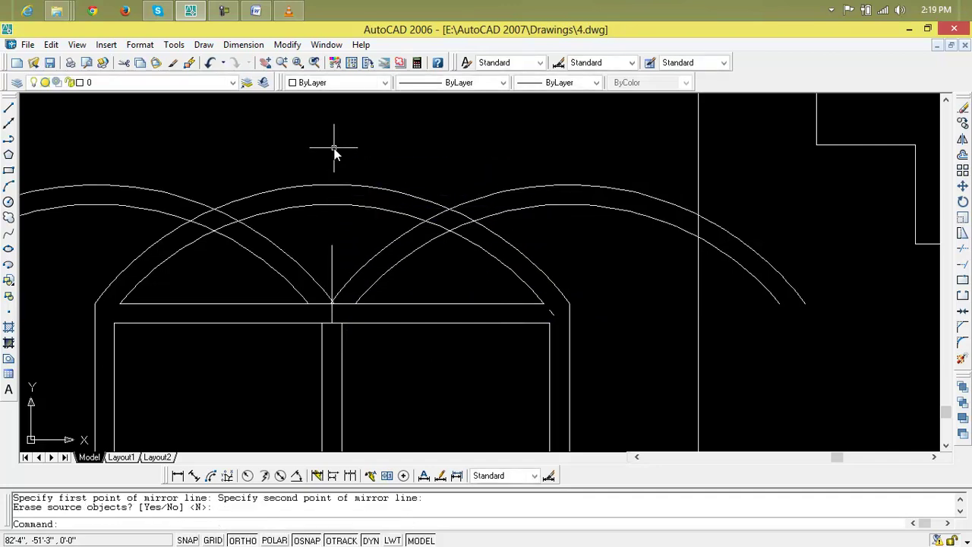
pyautogui.press('Escape')
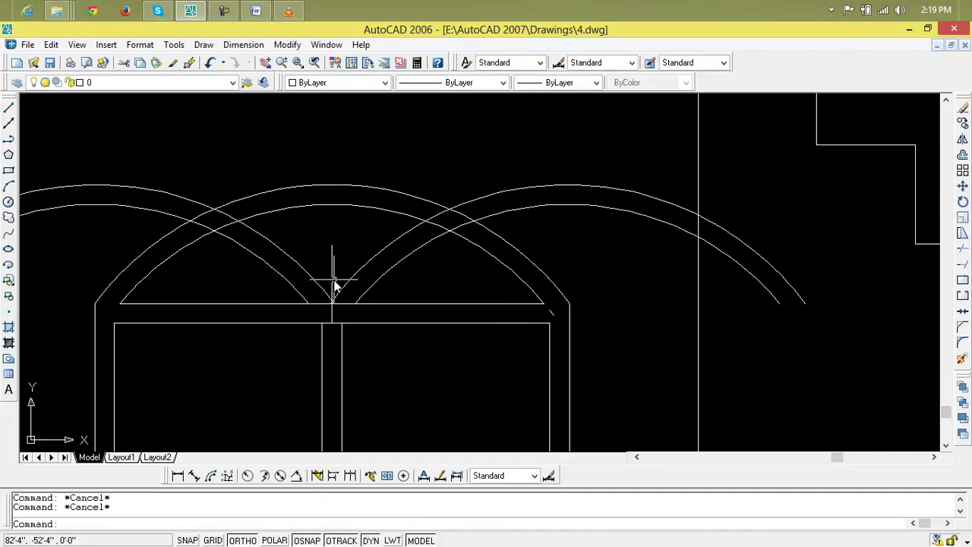
# - Start trimming twice with two arcs picked as cutting edges, cancelling both attempts
pyautogui.scroll(3, 332, 284)
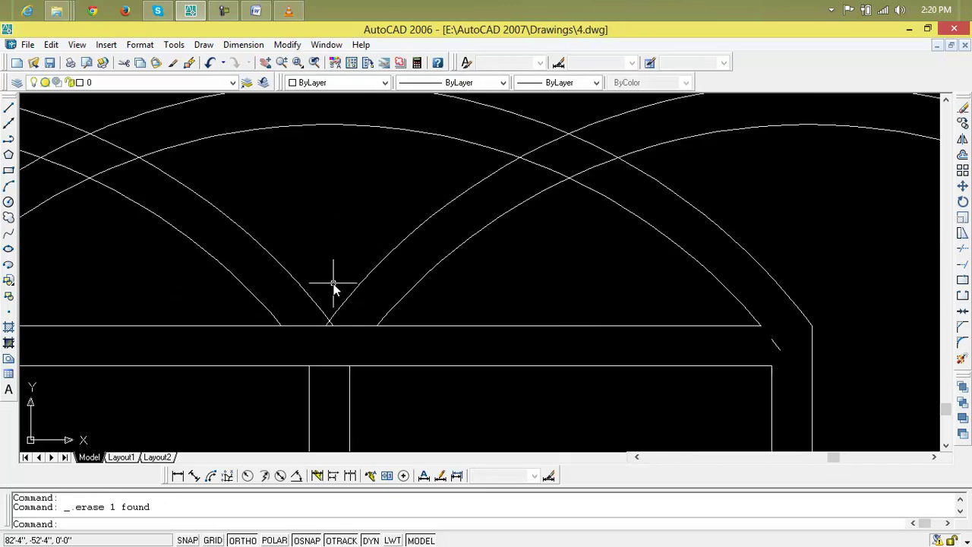
pyautogui.write('tr')
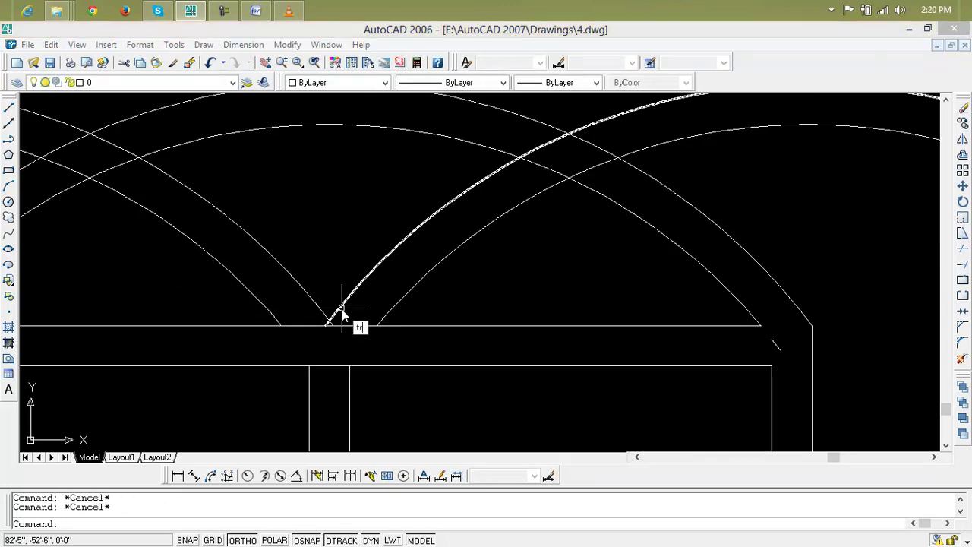
pyautogui.press('Return')
pyautogui.click(329, 324)
pyautogui.click(328, 325)
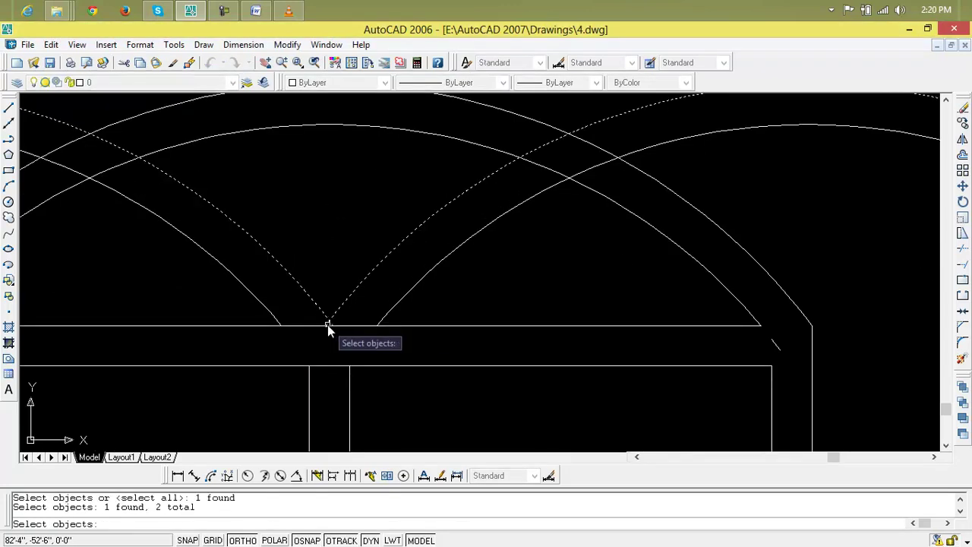
pyautogui.scroll(2, 327, 324)
pyautogui.press('Escape')
pyautogui.press('Escape')
pyautogui.write('tr')
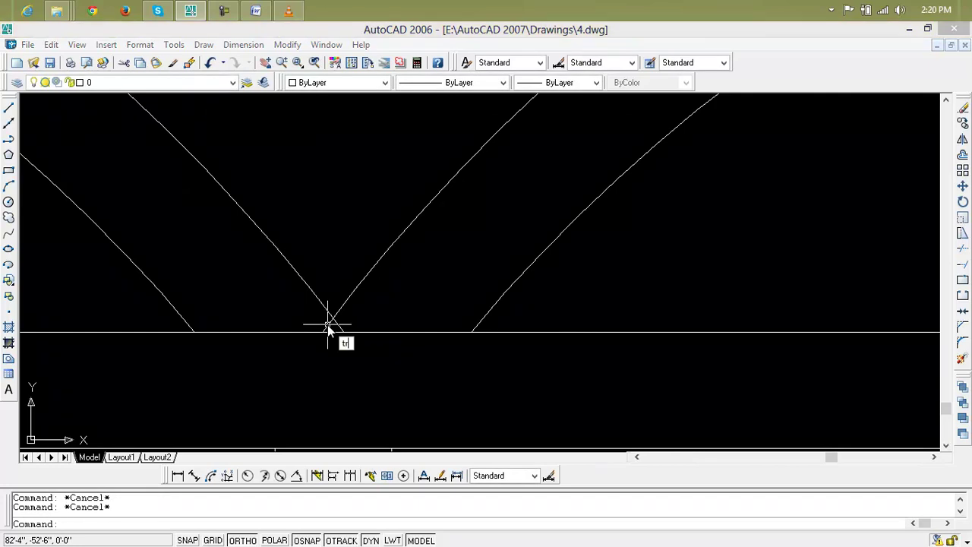
pyautogui.press('Return')
pyautogui.click(324, 332)
pyautogui.press('Escape')
pyautogui.press('Escape')
pyautogui.scroll(2, 324, 335)
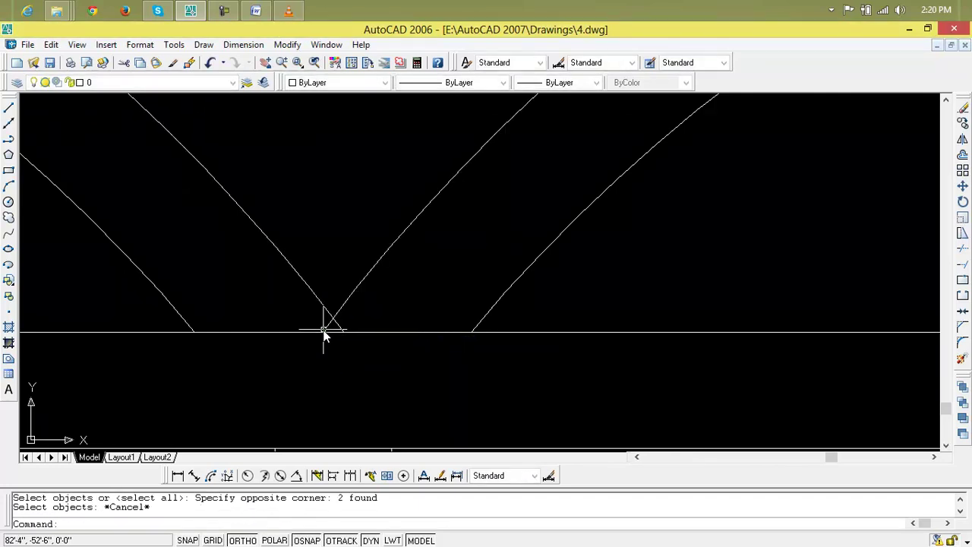
# - Trim against all edges where the arcs meet, the springing line pieces, and the mullion's top edge
pyautogui.write('tr')
pyautogui.press('Return')
pyautogui.press('Return')
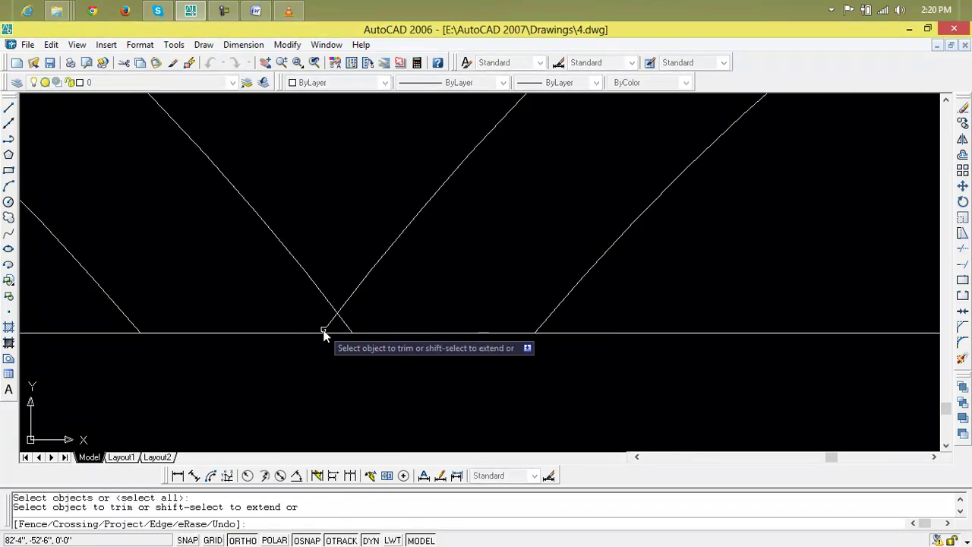
pyautogui.click(333, 337)
pyautogui.click(339, 336)
pyautogui.click(339, 333)
pyautogui.scroll(-2, 337, 323)
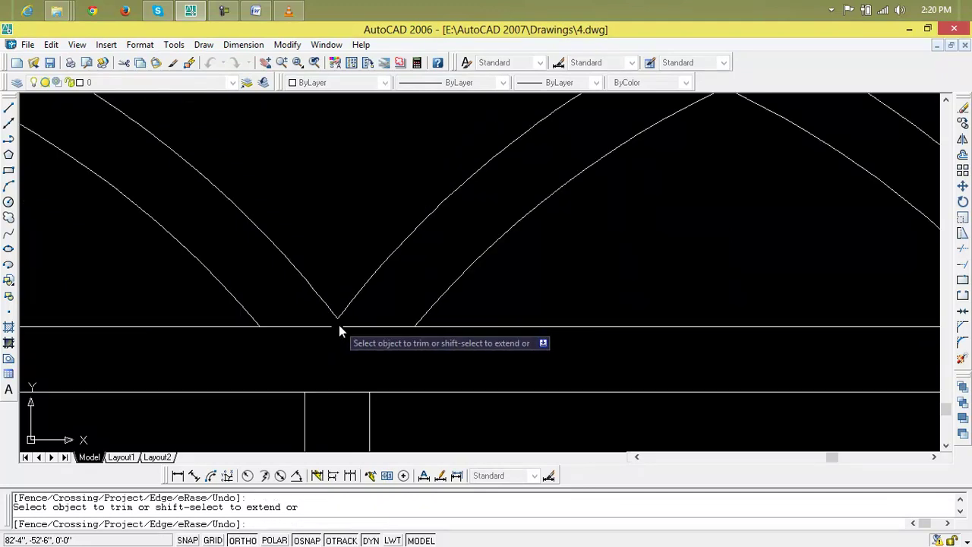
pyautogui.click(347, 327)
pyautogui.click(325, 326)
pyautogui.scroll(-2, 357, 335)
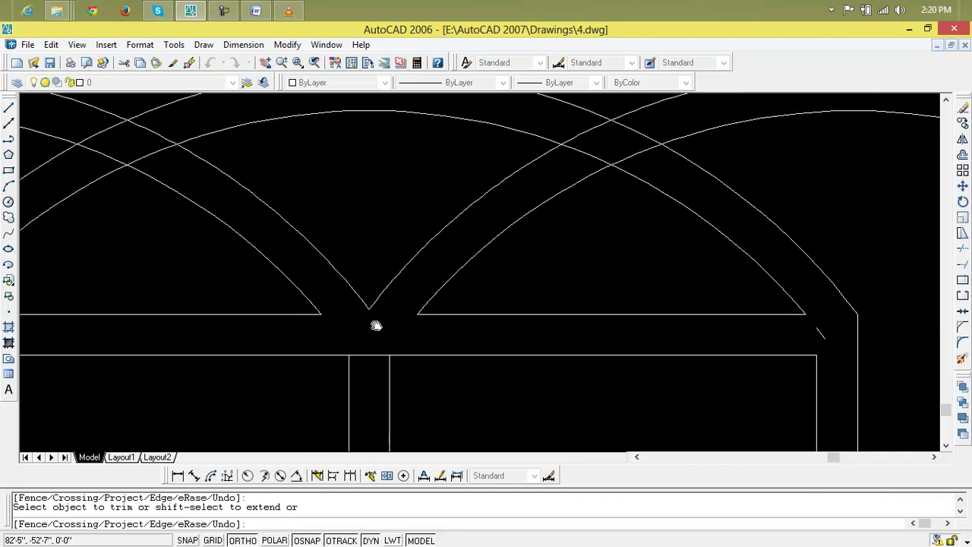
pyautogui.click(392, 348)
pyautogui.click(378, 340)
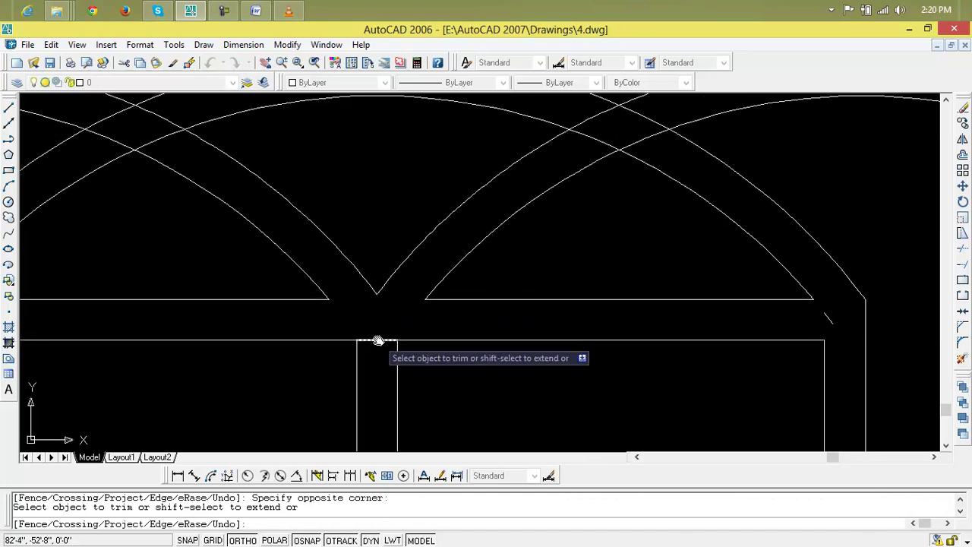
pyautogui.scroll(-2, 378, 342)
pyautogui.scroll(-2, 354, 370)
# - Trim the overlapping arc and line pieces inside the arch into two pointed sub-arches
pyautogui.click(498, 236)
pyautogui.click(540, 282)
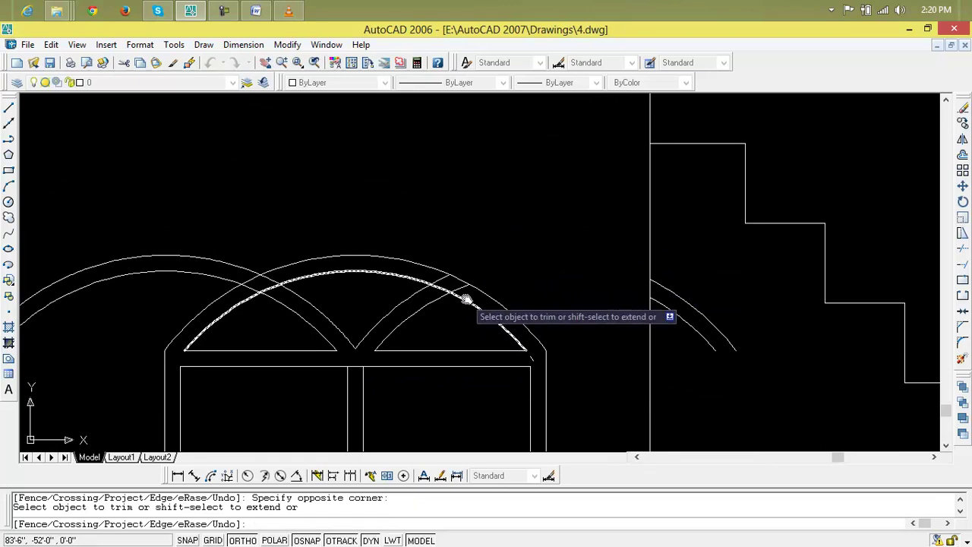
pyautogui.scroll(3, 466, 295)
pyautogui.click(465, 289)
pyautogui.click(429, 268)
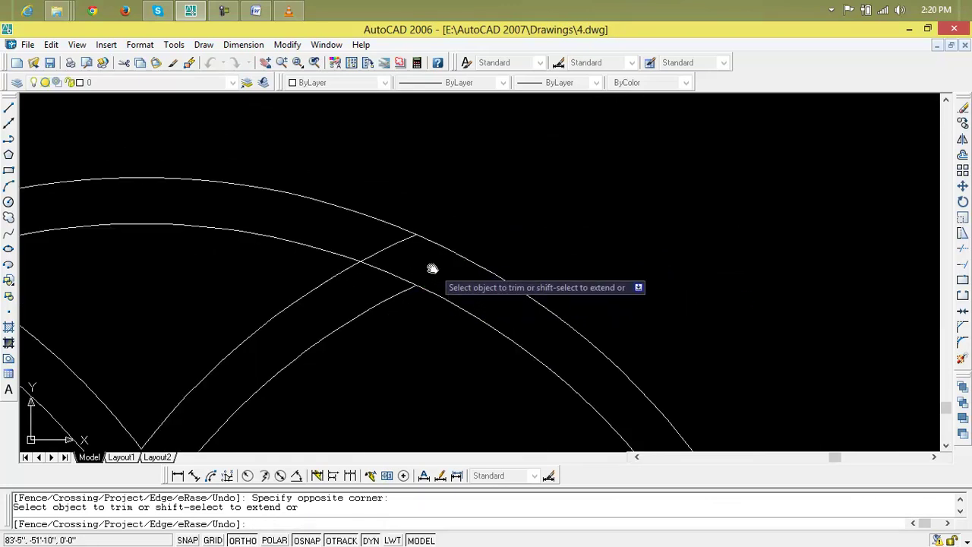
pyautogui.click(386, 271)
pyautogui.scroll(-2, 375, 289)
pyautogui.scroll(-2, 373, 302)
pyautogui.scroll(1, 461, 297)
pyautogui.scroll(2, 353, 282)
pyautogui.click(379, 278)
pyautogui.scroll(-2, 350, 288)
pyautogui.scroll(-2, 436, 328)
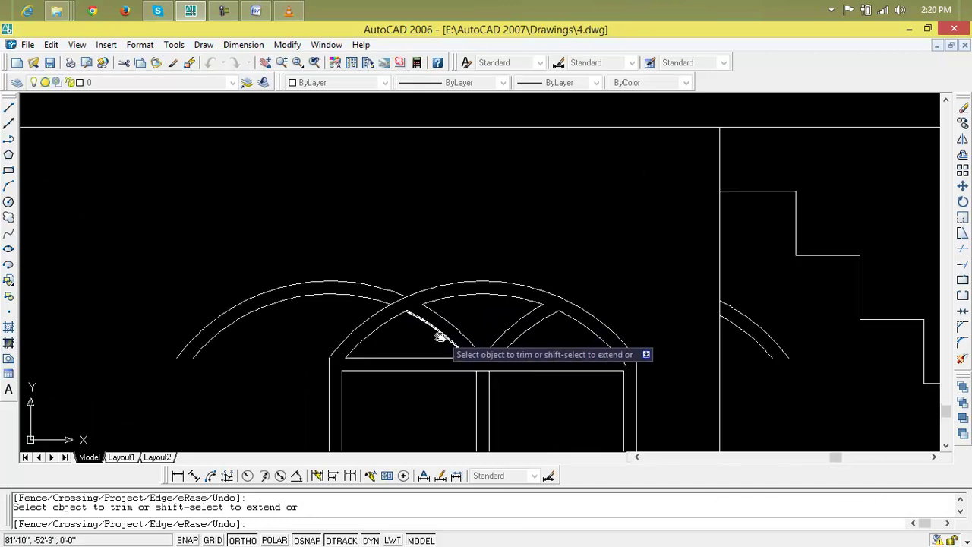
pyautogui.press('Escape')
# - Window-select the leftover arcs on the left, delete them, and recentre the arched window
pyautogui.click(361, 236)
pyautogui.click(302, 303)
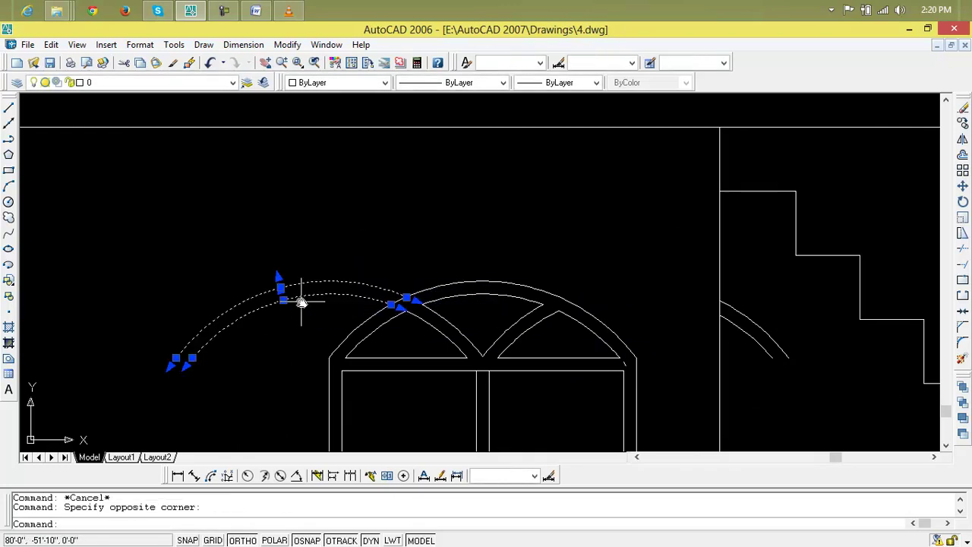
pyautogui.press('Delete')
pyautogui.scroll(-2, 669, 304)
pyautogui.moveTo(669, 304); pyautogui.dragTo(581, 300, button='middle')
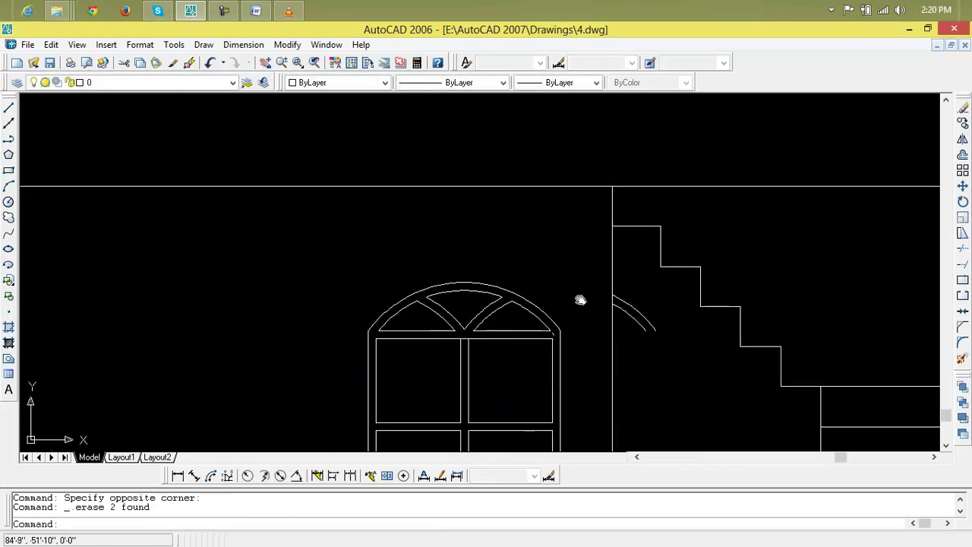
pyautogui.click(644, 305)
pyautogui.click(636, 330)
pyautogui.scroll(-3, 630, 332)
pyautogui.scroll(-2, 538, 261)
pyautogui.scroll(1, 494, 251)
pyautogui.scroll(2, 456, 243)
pyautogui.scroll(2, 456, 243)
pyautogui.scroll(-4, 456, 243)
pyautogui.moveTo(456, 241); pyautogui.dragTo(590, 243, button='middle')
pyautogui.moveTo(337, 282)
pyautogui.mouseDown(button='middle')
pyautogui.moveTo(449, 315)
pyautogui.moveTo(386, 311)
pyautogui.mouseUp(button='middle')
pyautogui.moveTo(279, 304); pyautogui.dragTo(449, 342, button='middle')
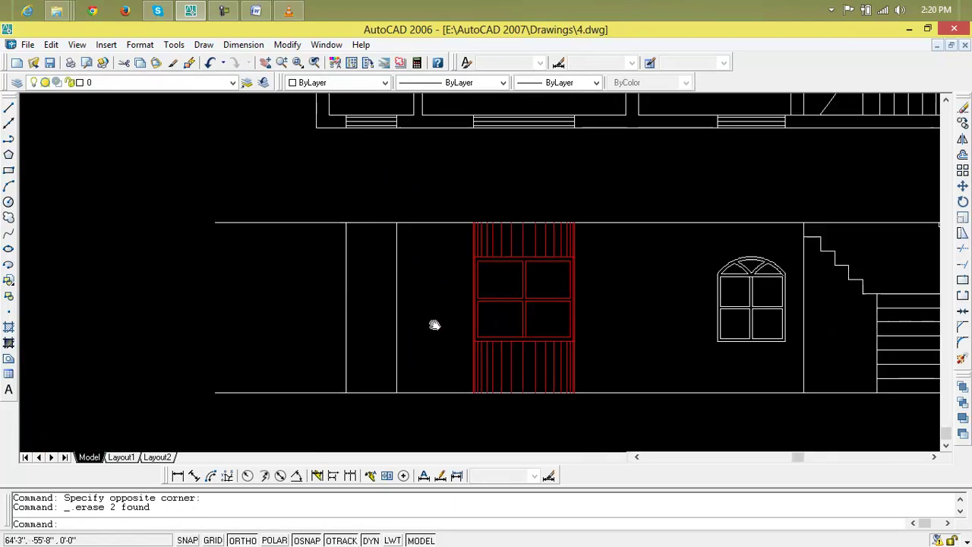
pyautogui.scroll(-3, 449, 342)
pyautogui.scroll(1, 446, 330)
pyautogui.scroll(2, 445, 304)
pyautogui.moveTo(445, 299); pyautogui.dragTo(438, 212, button='middle')
pyautogui.scroll(-2, 438, 212)
pyautogui.moveTo(506, 306); pyautogui.dragTo(525, 335, button='middle')
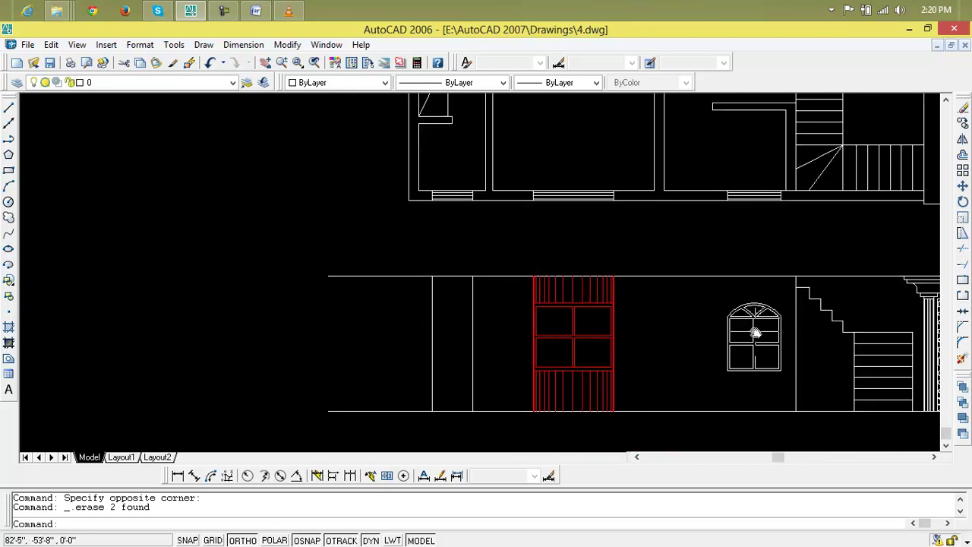
pyautogui.moveTo(754, 333); pyautogui.dragTo(608, 327, button='middle')
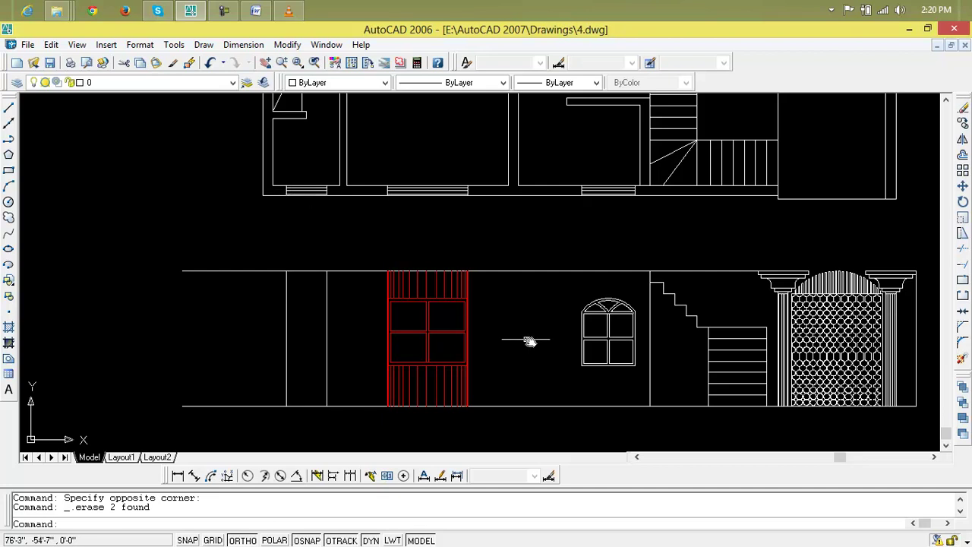
pyautogui.scroll(1, 319, 204)
pyautogui.scroll(1, 316, 211)
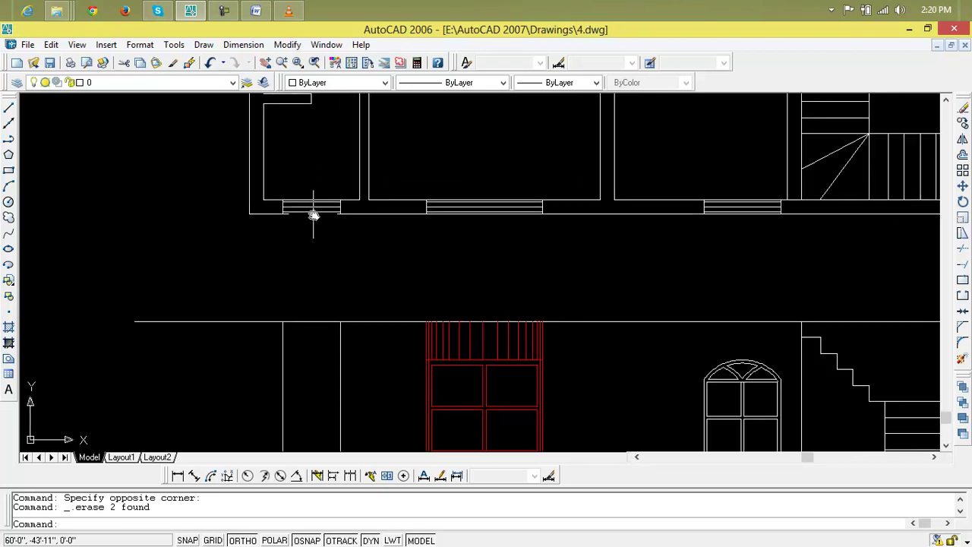
pyautogui.scroll(-2, 316, 214)
# - Draw a line across the top of the left wall to the next wall line
pyautogui.press('Escape')
pyautogui.press('Escape')
pyautogui.write('o')
pyautogui.press('Return')
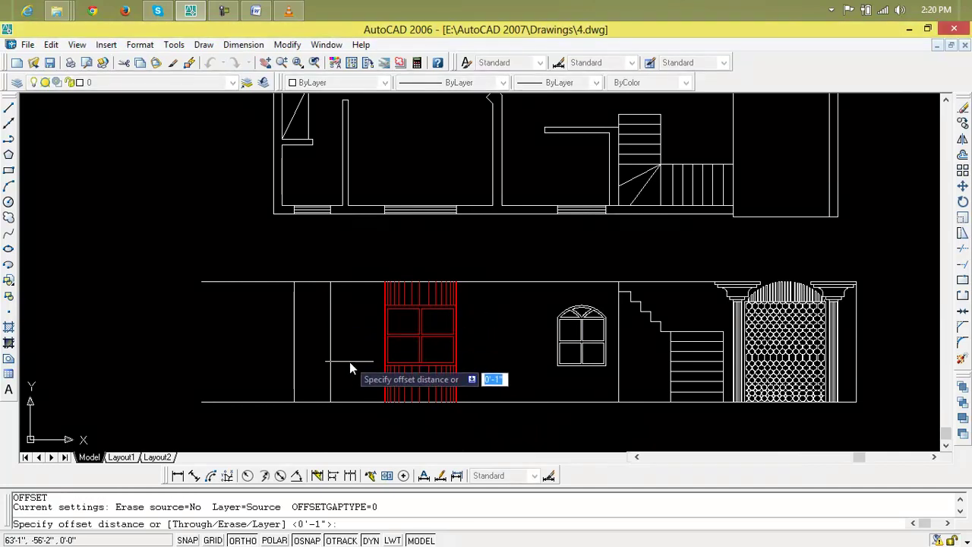
pyautogui.press('Escape')
pyautogui.press('Escape')
pyautogui.press('Escape')
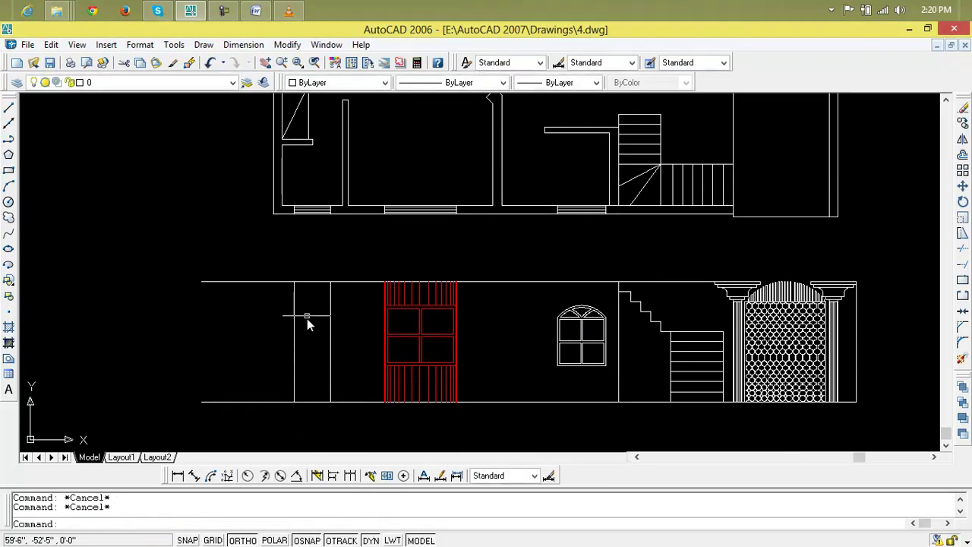
pyautogui.write('l')
pyautogui.press('Return')
pyautogui.scroll(3, 297, 307)
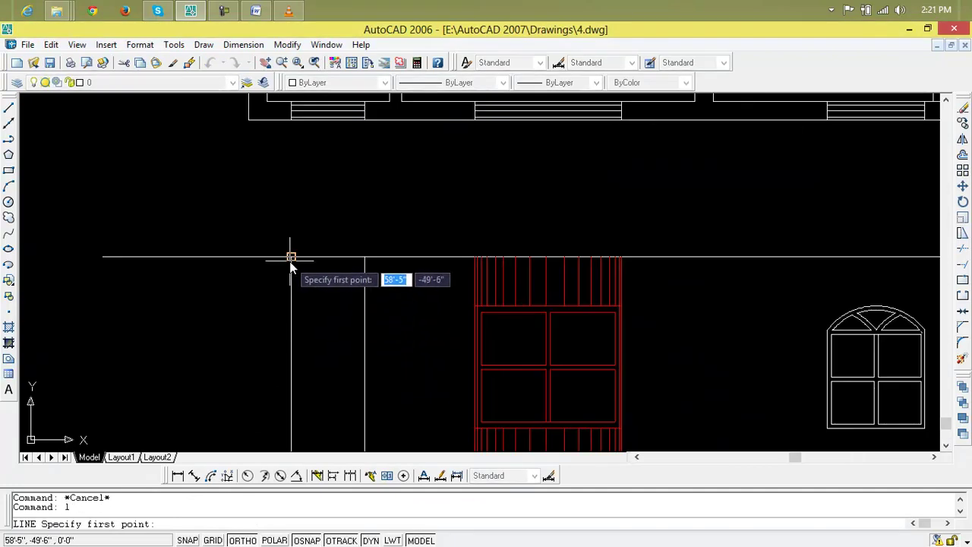
pyautogui.click(291, 256)
pyautogui.click(365, 257)
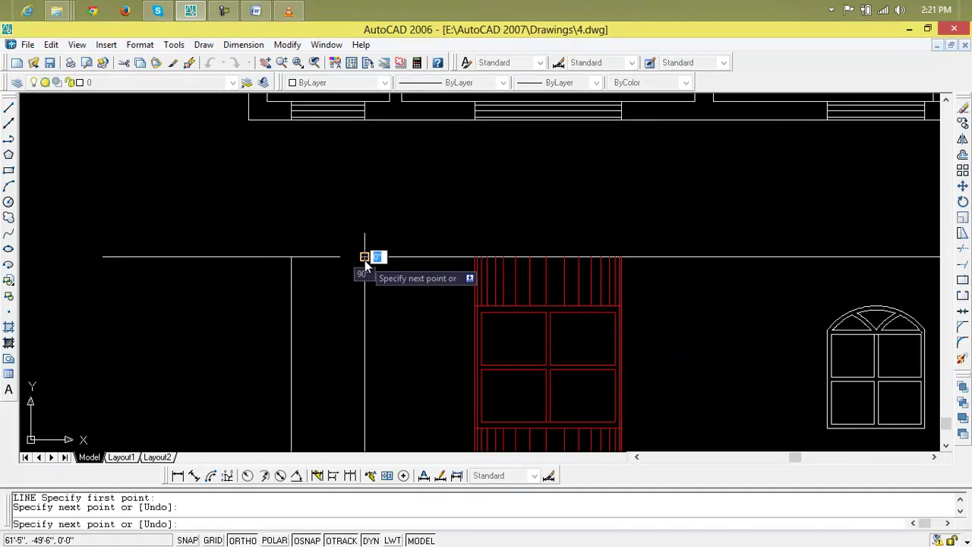
pyautogui.press('Return')
# - Offset that line 2' down, then offset the copy another 2' down
pyautogui.write('o')
pyautogui.press('Return')
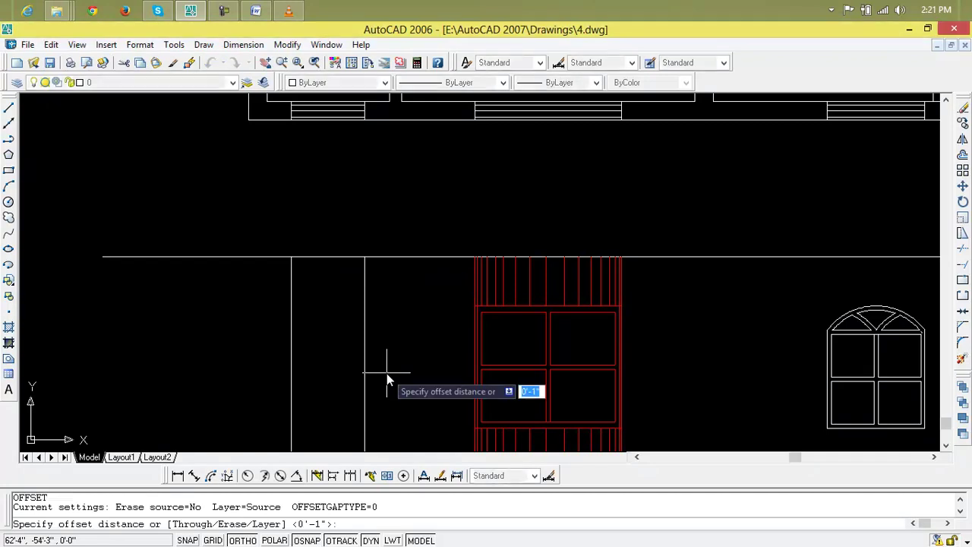
pyautogui.write("2'")
pyautogui.press('Return')
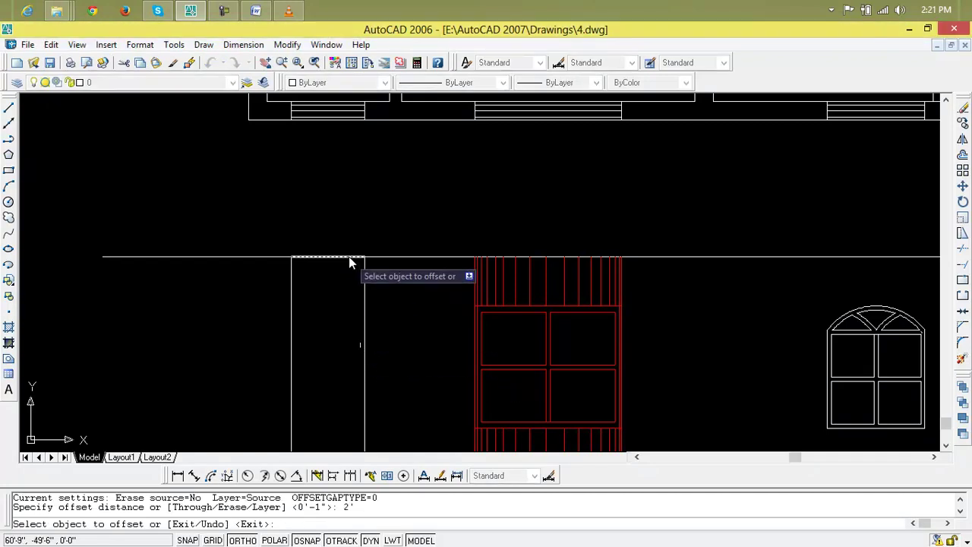
pyautogui.click(338, 258)
pyautogui.click(383, 344)
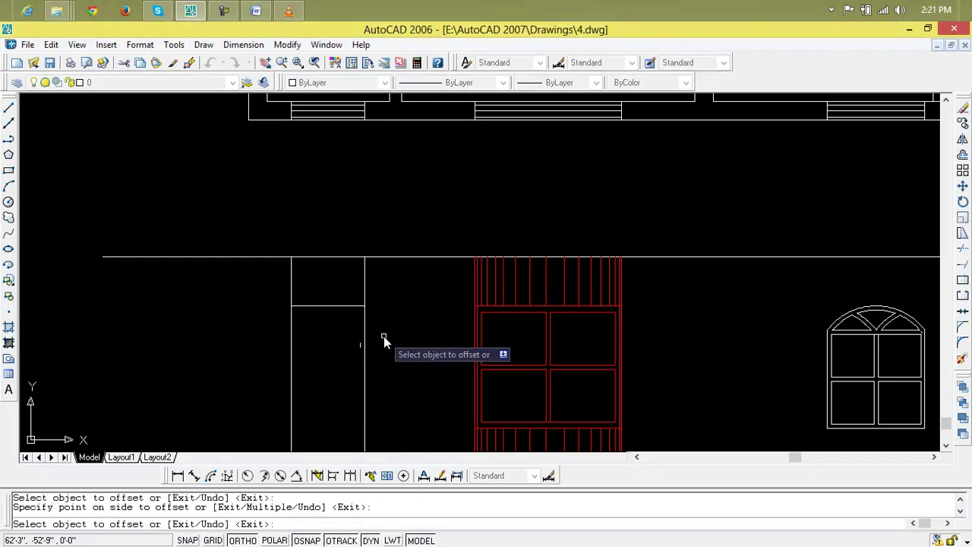
pyautogui.write('o')
pyautogui.click(348, 316)
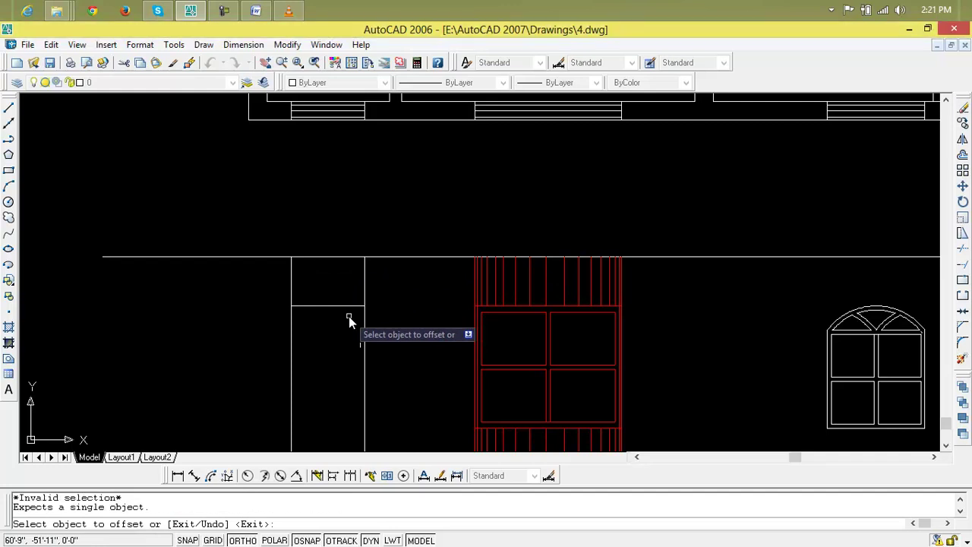
pyautogui.write("2'")
pyautogui.press('Return')
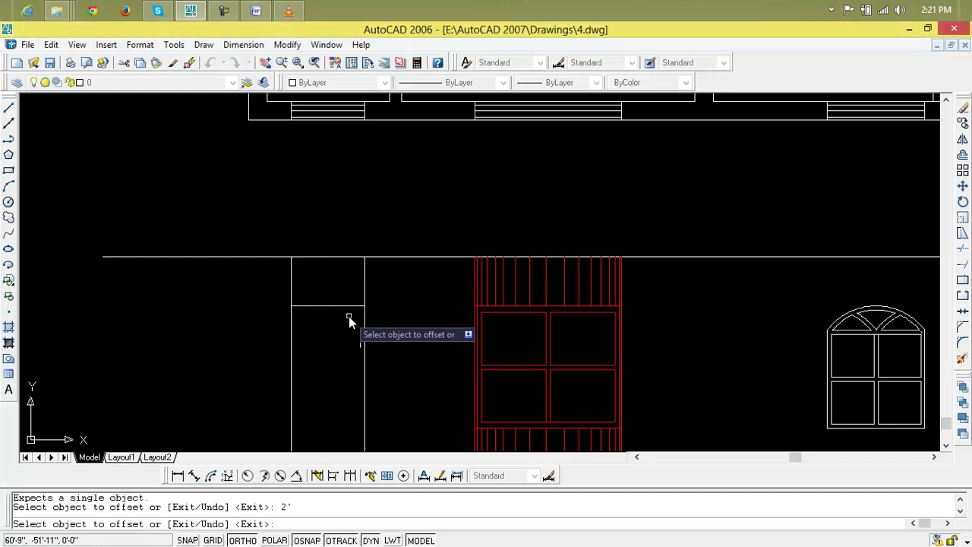
pyautogui.click(342, 306)
pyautogui.click(340, 339)
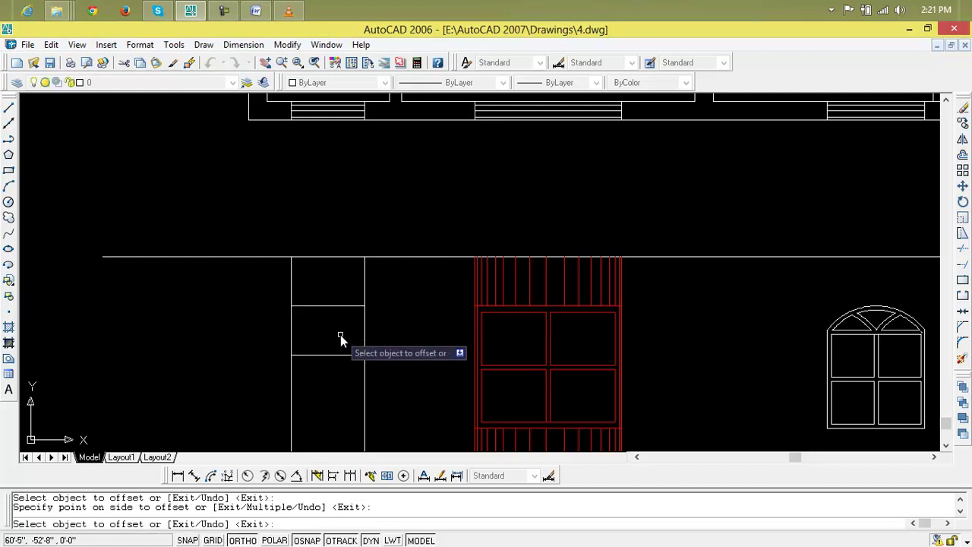
pyautogui.press('Escape')
pyautogui.press('Escape')
# - Trim the vertical wall lines above and below the new 2' opening
pyautogui.write('tr')
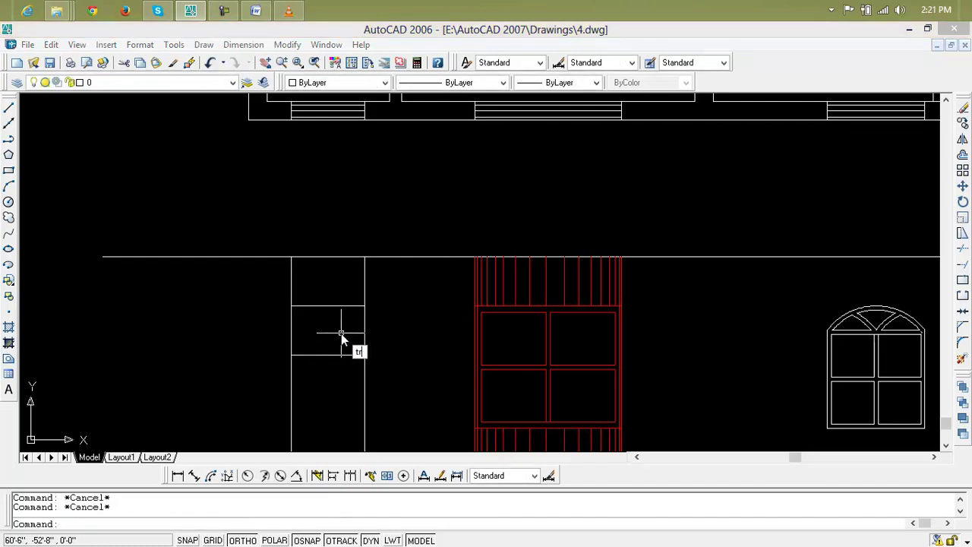
pyautogui.press('Return')
pyautogui.press('Return')
pyautogui.click(376, 288)
pyautogui.click(220, 288)
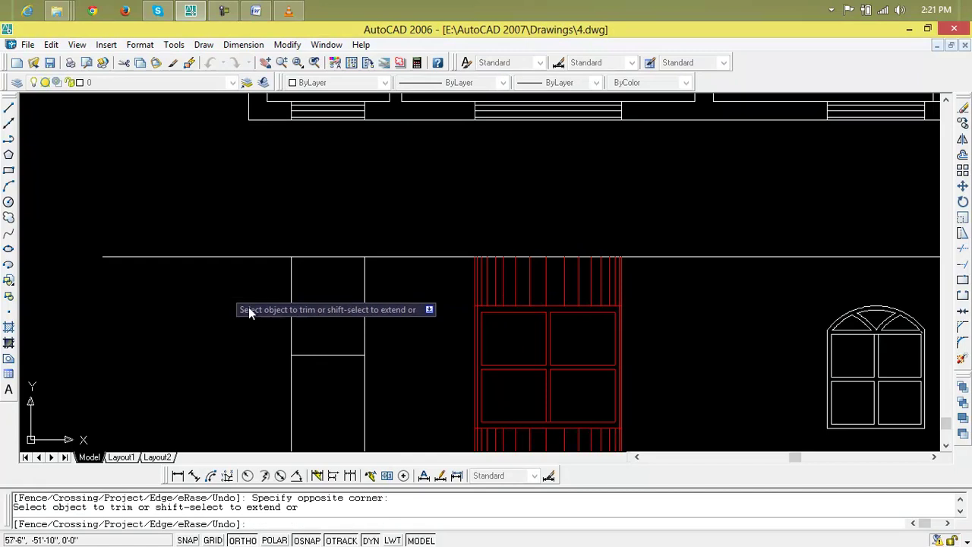
pyautogui.click(394, 283)
pyautogui.click(293, 293)
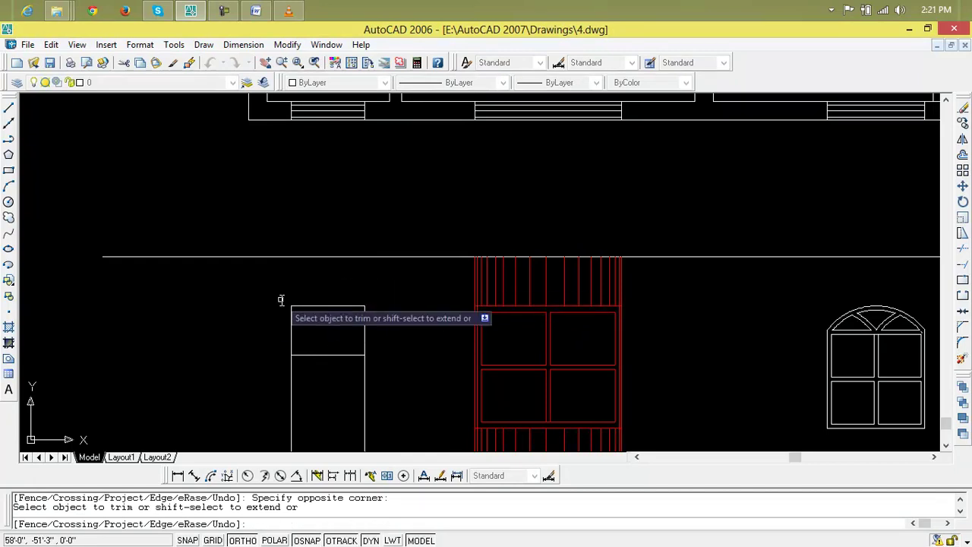
pyautogui.click(392, 393)
pyautogui.click(276, 410)
pyautogui.scroll(-2, 281, 406)
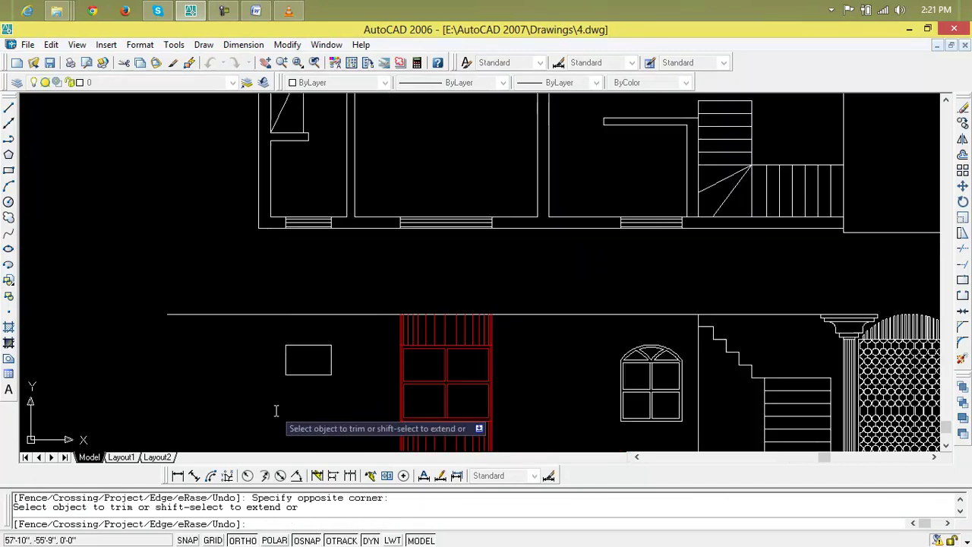
pyautogui.scroll(-1, 304, 386)
pyautogui.press('Escape')
pyautogui.press('Escape')
pyautogui.press('Escape')
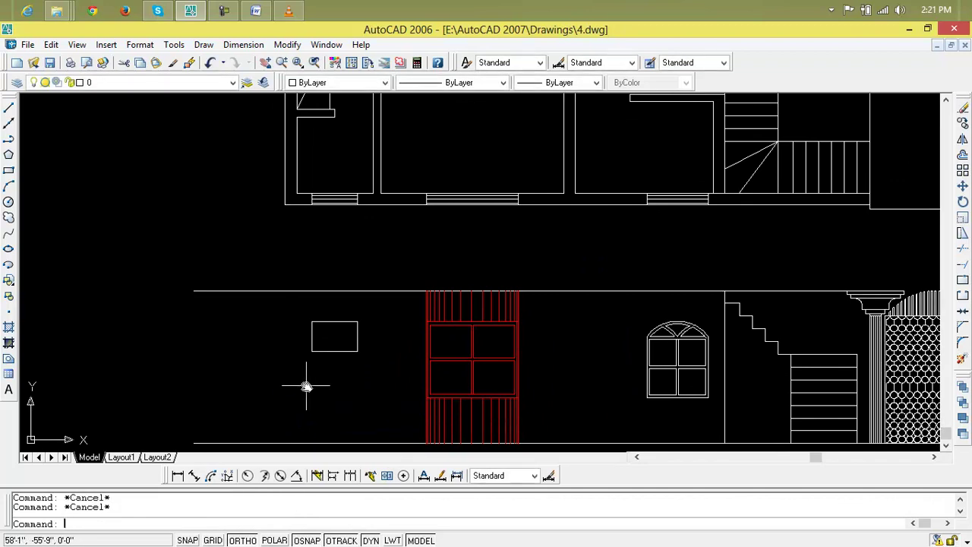
pyautogui.scroll(2, 303, 388)
# - Offset the rectangle's top, bottom, right and left edges 1" inward to form the frame
pyautogui.write('o')
pyautogui.press('Return')
pyautogui.write('1"')
pyautogui.press('Return')
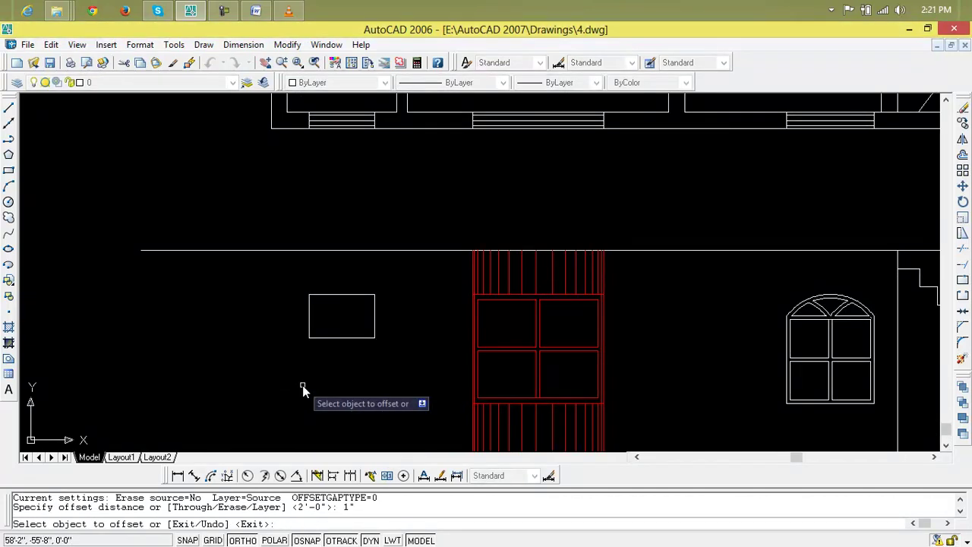
pyautogui.scroll(5, 324, 303)
pyautogui.click(336, 287)
pyautogui.click(344, 319)
pyautogui.click(358, 413)
pyautogui.click(354, 359)
pyautogui.click(473, 351)
pyautogui.click(407, 351)
pyautogui.click(336, 359)
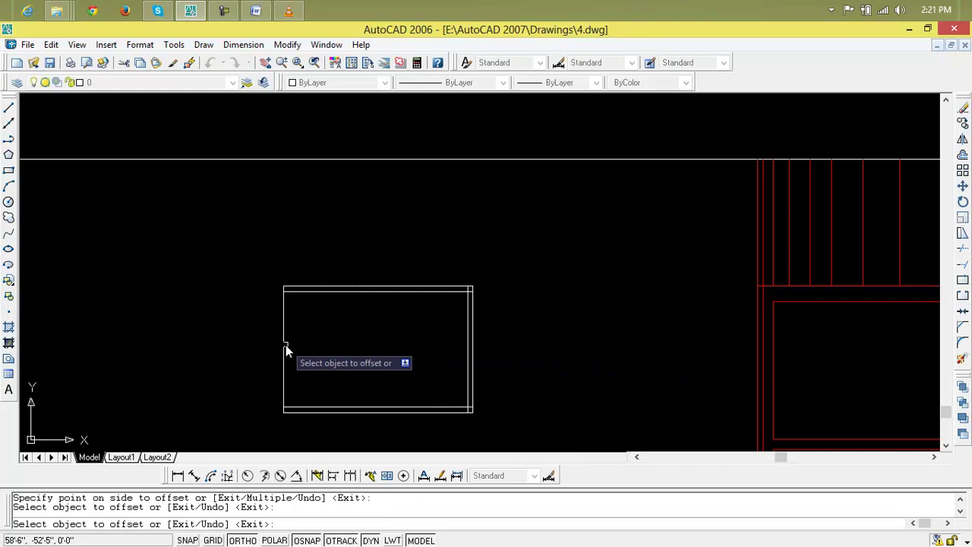
pyautogui.click(288, 353)
pyautogui.click(354, 361)
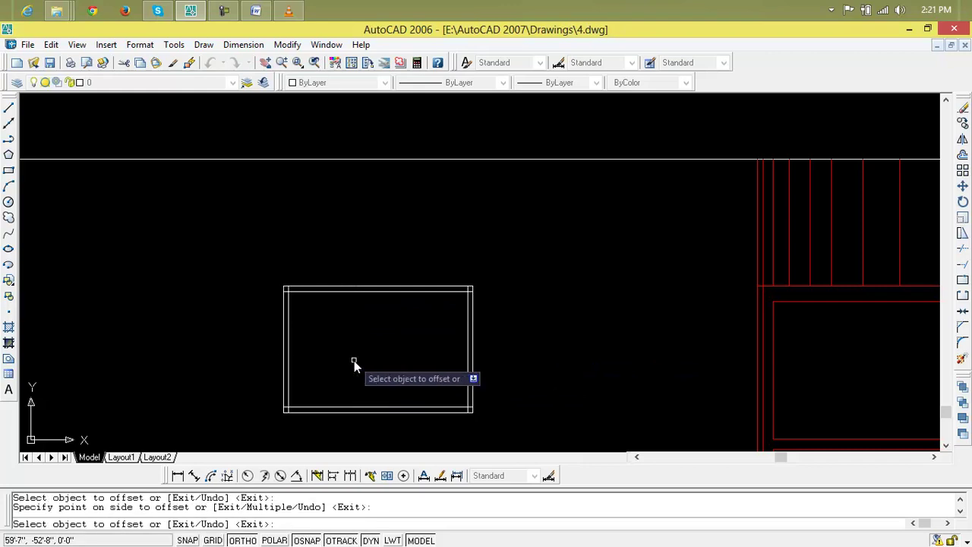
pyautogui.press('Escape')
pyautogui.press('Escape')
# - Draw vertical and horizontal dividing lines from the frame's edge midpoints
pyautogui.write('l')
pyautogui.press('Return')
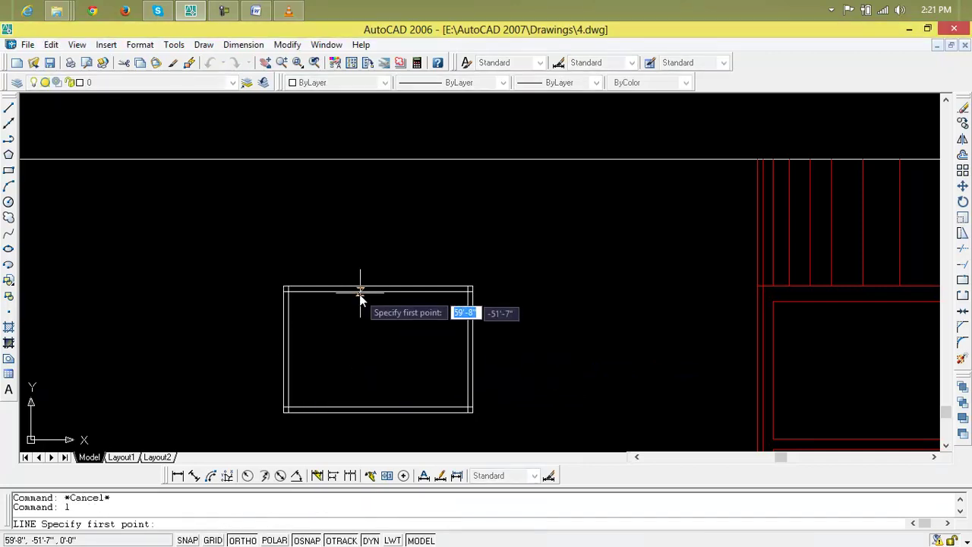
pyautogui.click(376, 293)
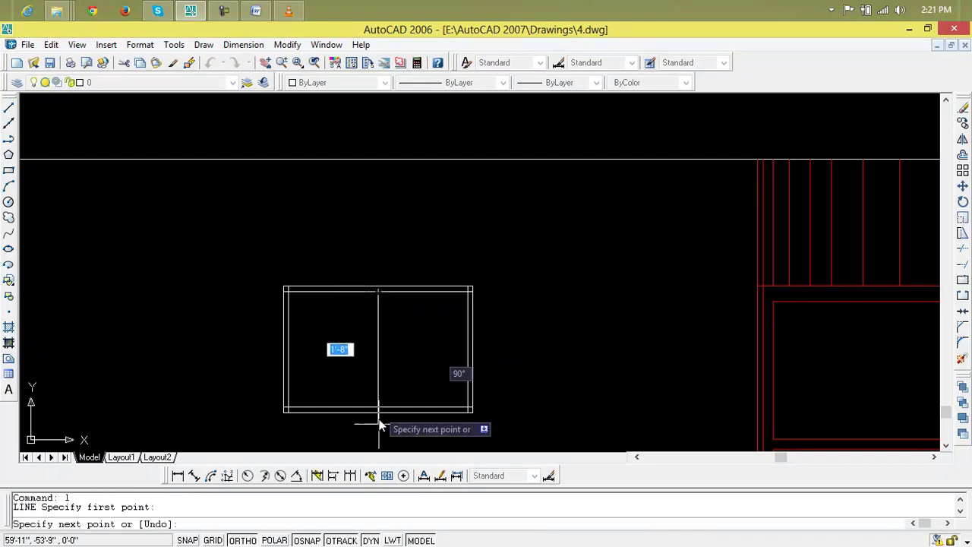
pyautogui.press('Escape')
pyautogui.press('Escape')
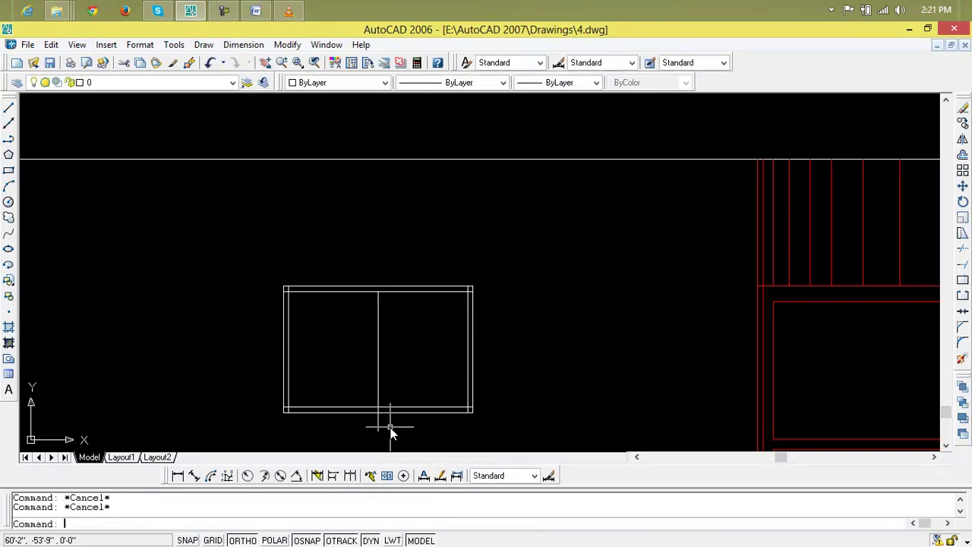
pyautogui.write('l')
pyautogui.press('Return')
pyautogui.click(289, 349)
pyautogui.click(533, 352)
pyautogui.press('Escape')
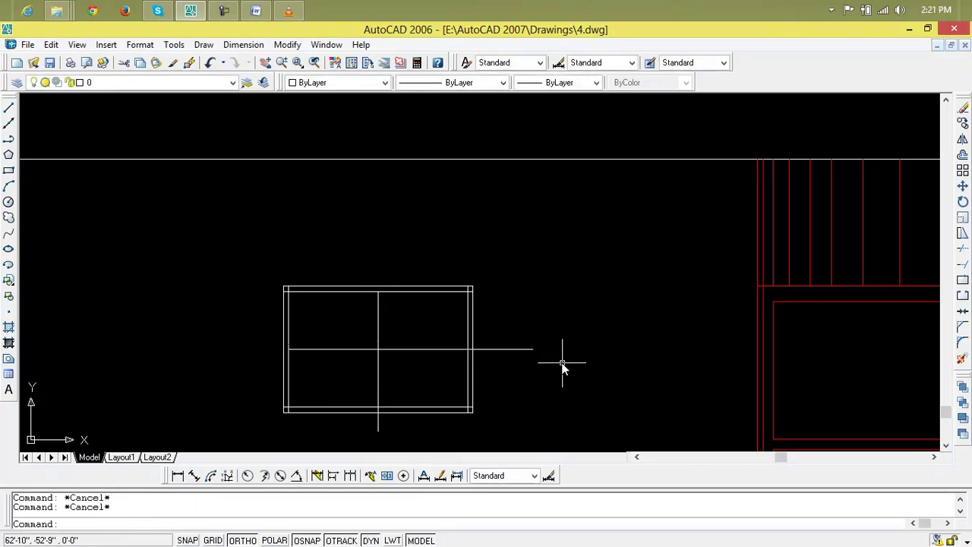
# - Trim the horizontal and vertical divider stubs sticking out past the window
pyautogui.write('tr')
pyautogui.press('Return')
pyautogui.press('Return')
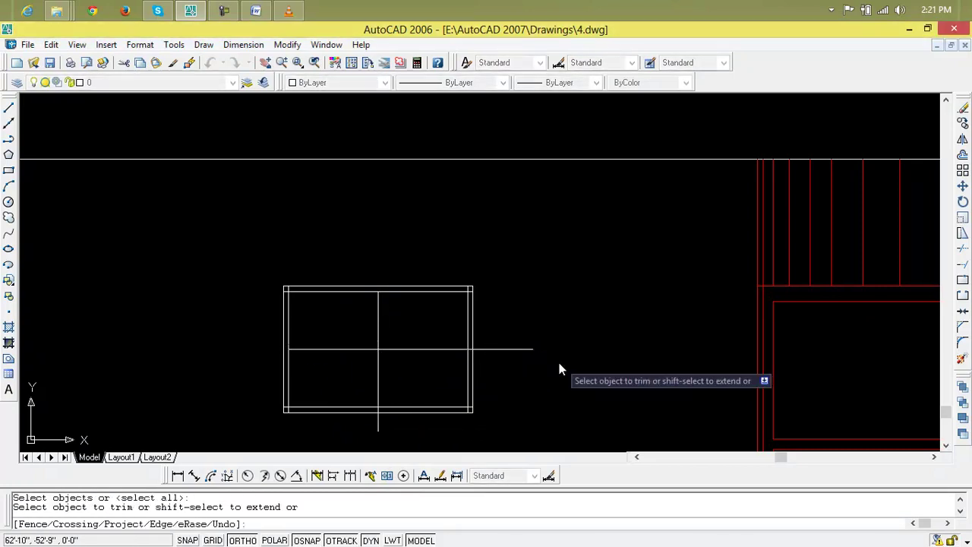
pyautogui.click(531, 350)
pyautogui.click(378, 424)
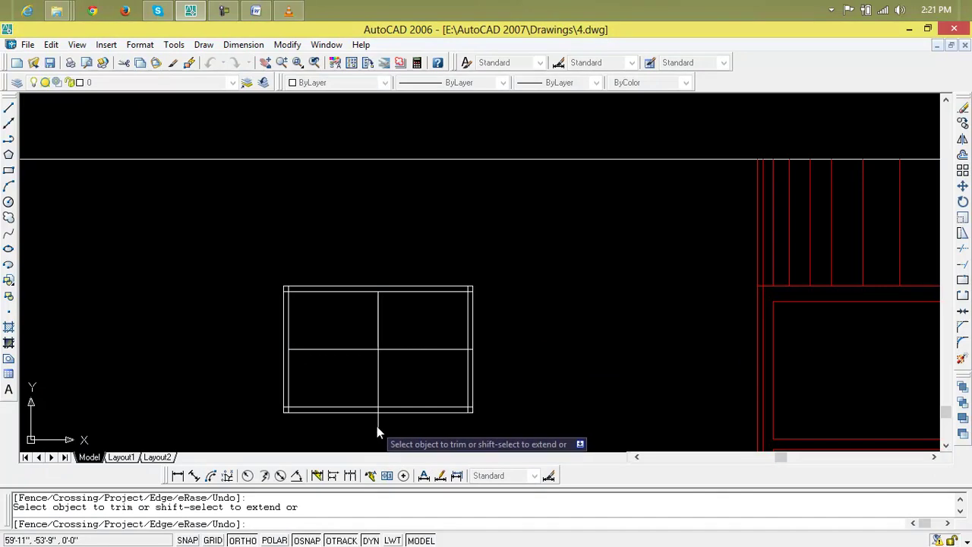
pyautogui.press('Escape')
pyautogui.press('Escape')
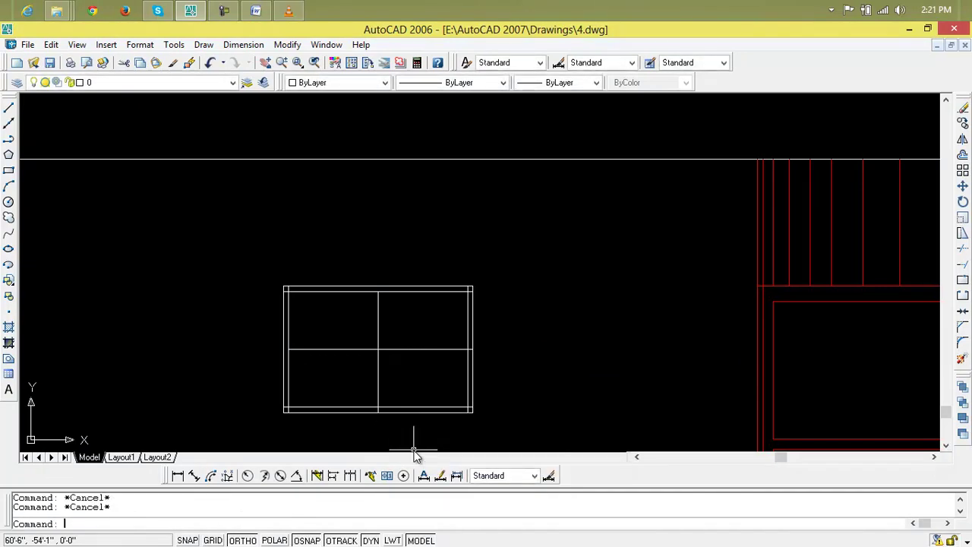
# - Offset the horizontal line under the window 1" down, then undo that offset
pyautogui.write('o')
pyautogui.press('Return')
pyautogui.write('1')
pyautogui.press('Return')
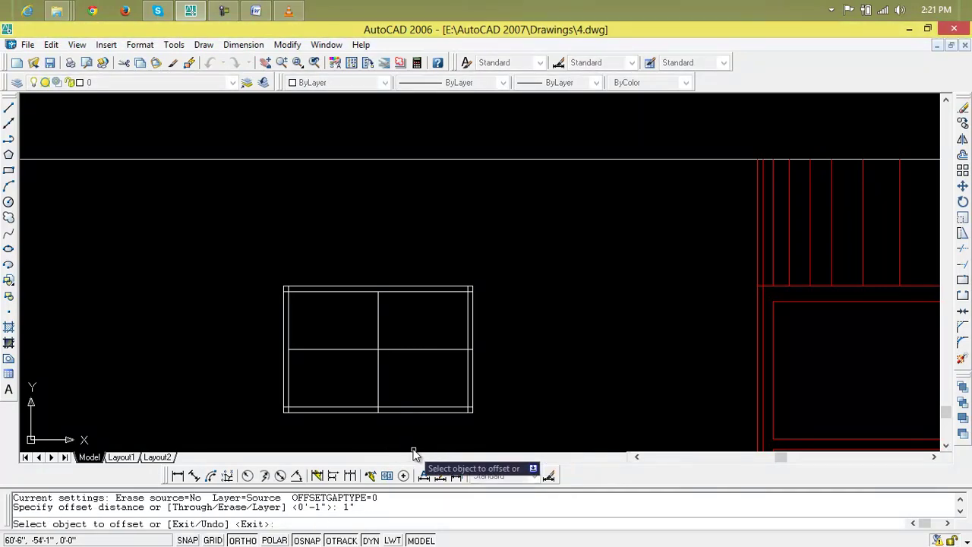
pyautogui.scroll(3, 391, 371)
pyautogui.click(392, 326)
pyautogui.click(387, 341)
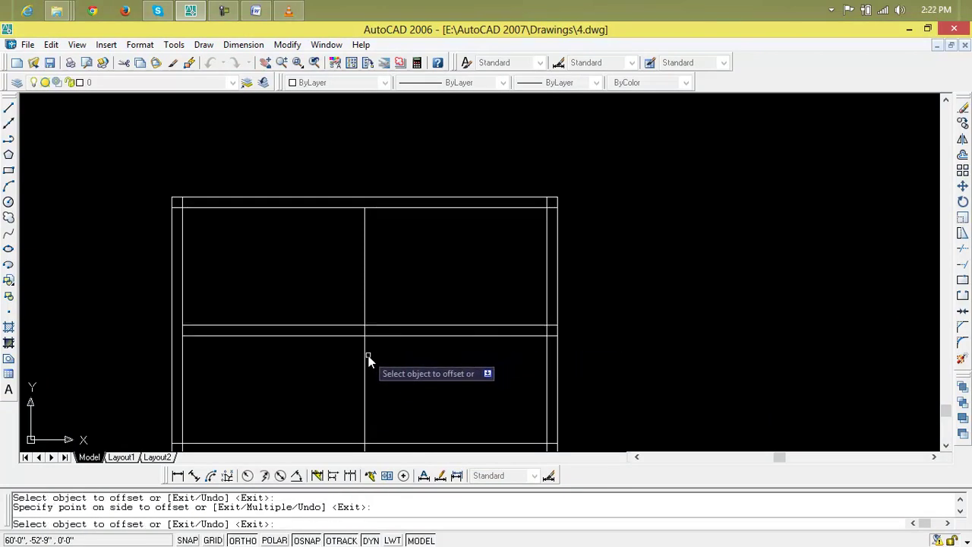
pyautogui.press('Escape')
pyautogui.press('Escape')
pyautogui.hotkey('ctrl', 'z')
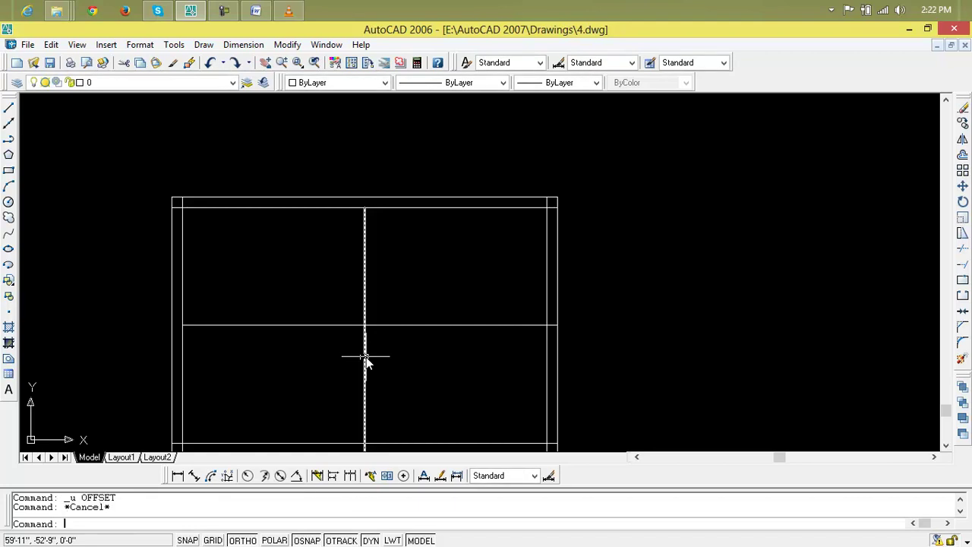
# - Offset the window's centre line 1 below to double the middle rail
pyautogui.write('o')
pyautogui.press('Return')
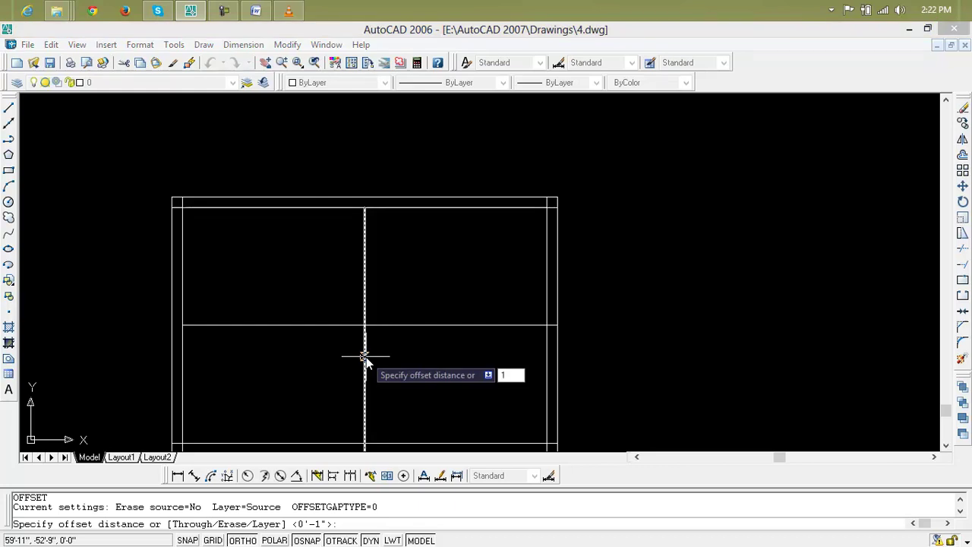
pyautogui.press('Return')
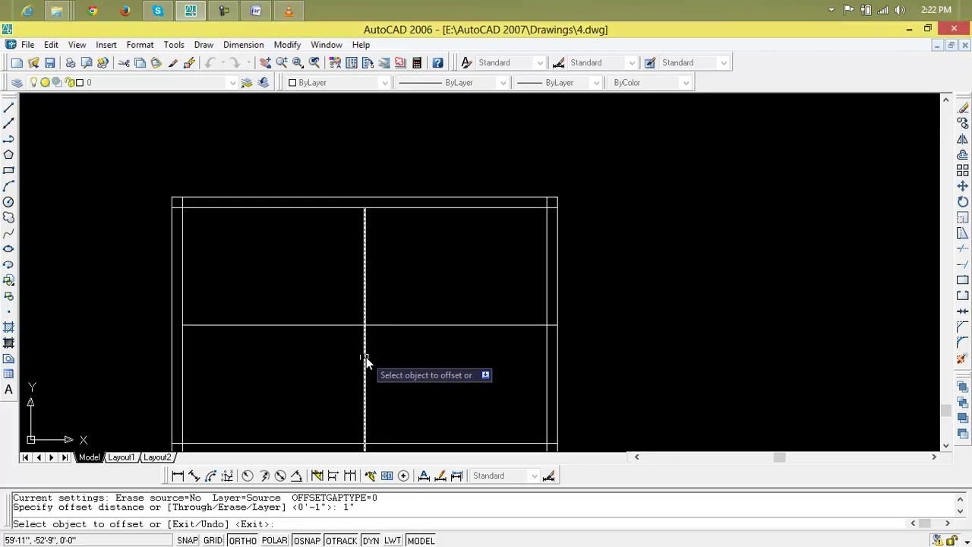
pyautogui.click(341, 326)
pyautogui.click(343, 361)
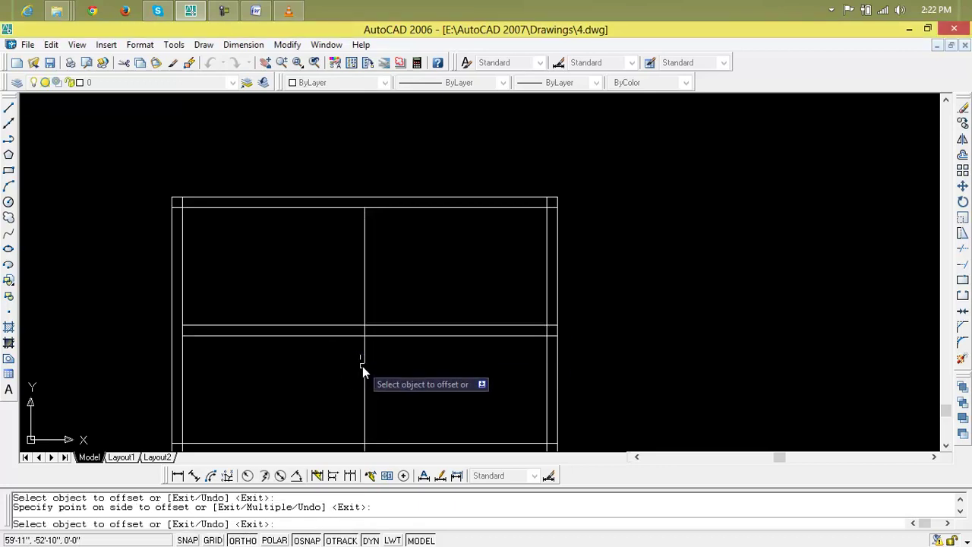
pyautogui.scroll(1, 381, 371)
pyautogui.scroll(-3, 381, 371)
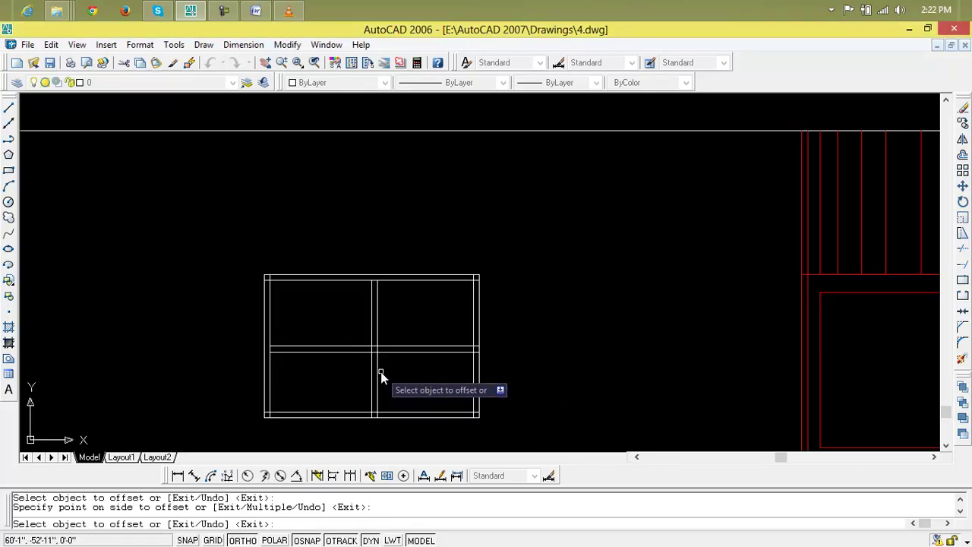
pyautogui.moveTo(381, 371); pyautogui.dragTo(365, 339, button='middle')
pyautogui.press('Escape')
pyautogui.press('Escape')
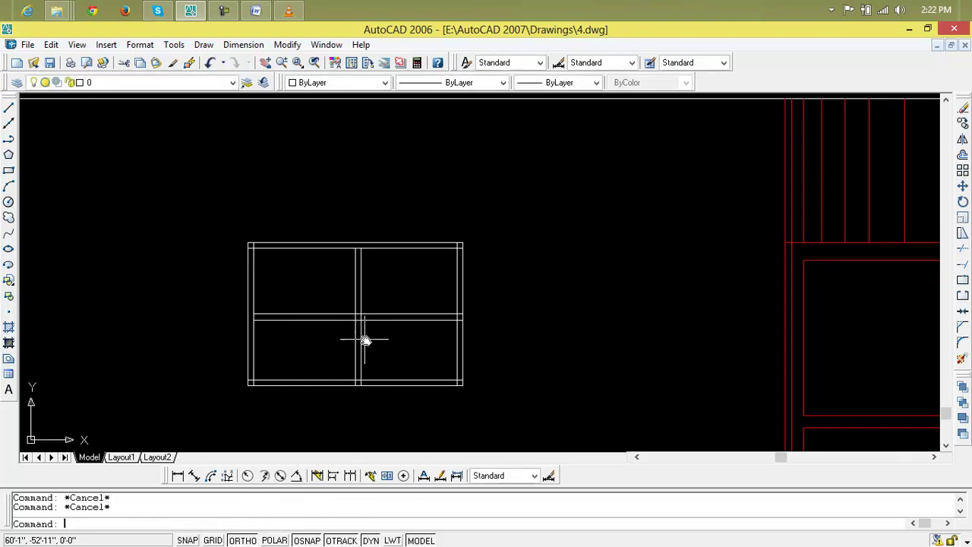
# - With TR, trim the doubled mullion and rail lines where they cross at the window's centre
pyautogui.write('tr')
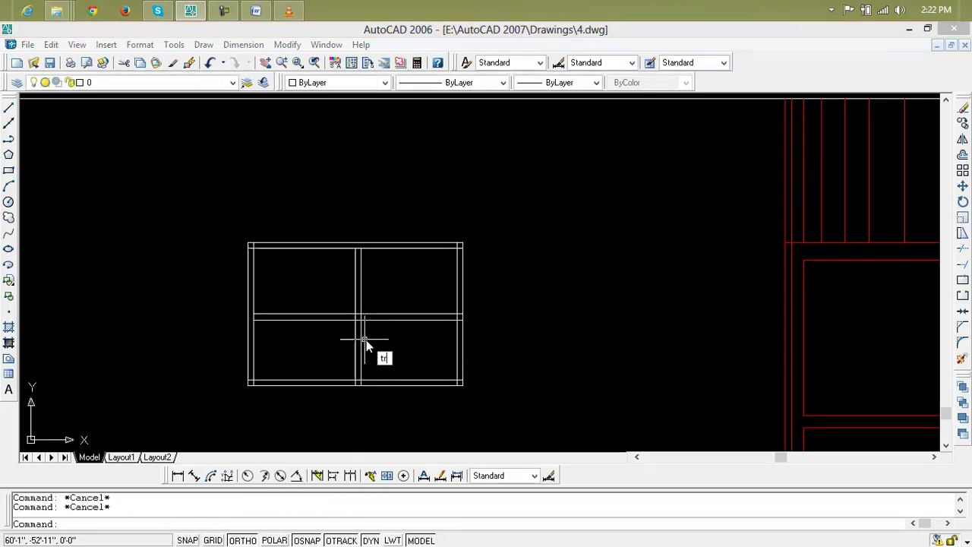
pyautogui.press('Return')
pyautogui.press('Return')
pyautogui.scroll(6, 367, 322)
pyautogui.scroll(4, 367, 323)
pyautogui.click(334, 293)
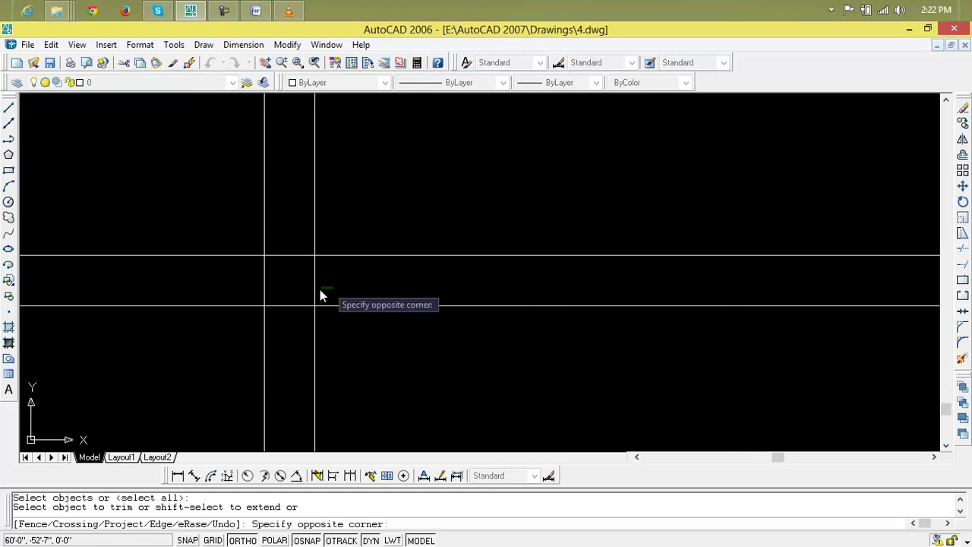
pyautogui.click(254, 285)
pyautogui.click(280, 251)
pyautogui.click(281, 344)
pyautogui.click(337, 281)
pyautogui.click(230, 278)
# - Trim the leftover segment between the two mullion lines and clean the nearby frame corner
pyautogui.scroll(-2, 230, 278)
pyautogui.scroll(-3, 267, 328)
pyautogui.scroll(3, 267, 326)
pyautogui.scroll(2, 402, 384)
pyautogui.scroll(-2, 420, 166)
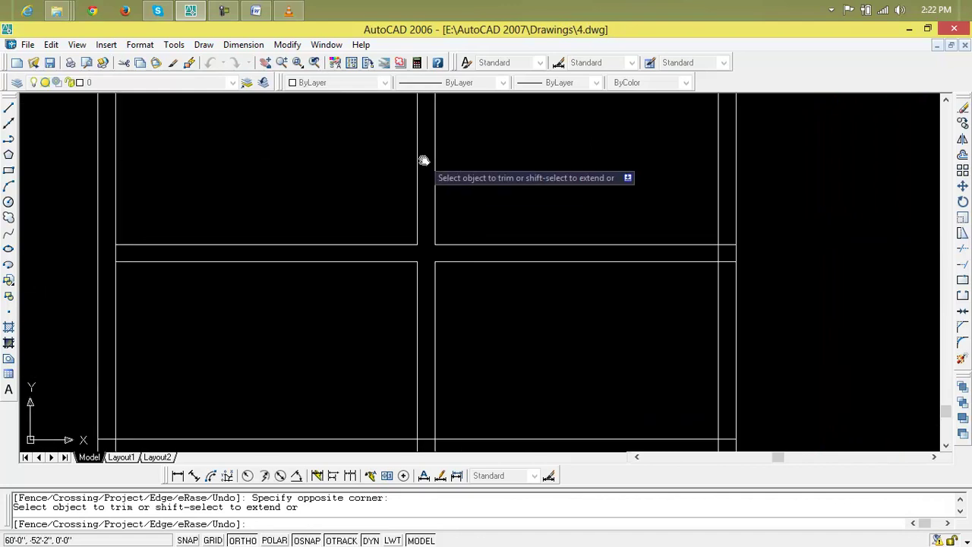
pyautogui.scroll(2, 386, 399)
pyautogui.click(372, 236)
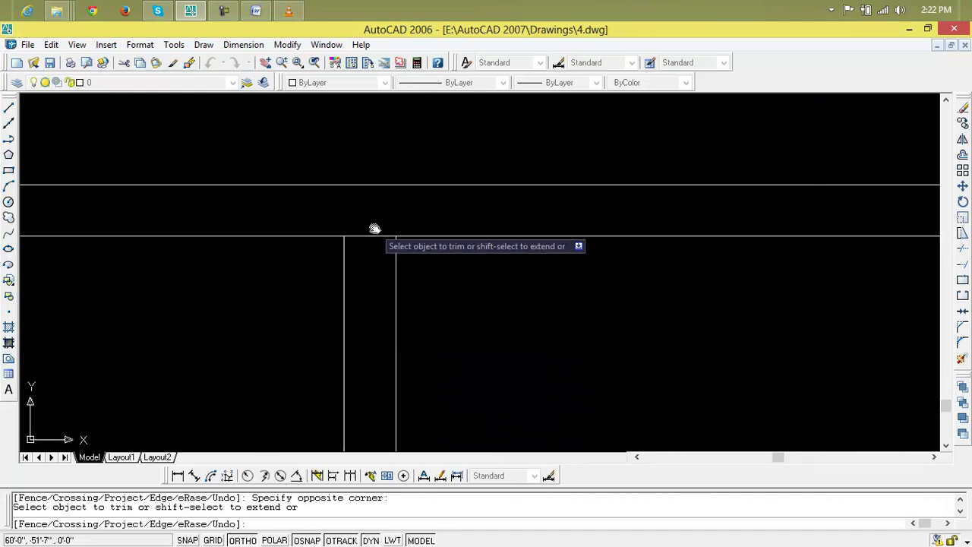
pyautogui.scroll(-3, 363, 347)
pyautogui.moveTo(351, 402); pyautogui.dragTo(709, 390, button='middle')
pyautogui.scroll(3, 585, 345)
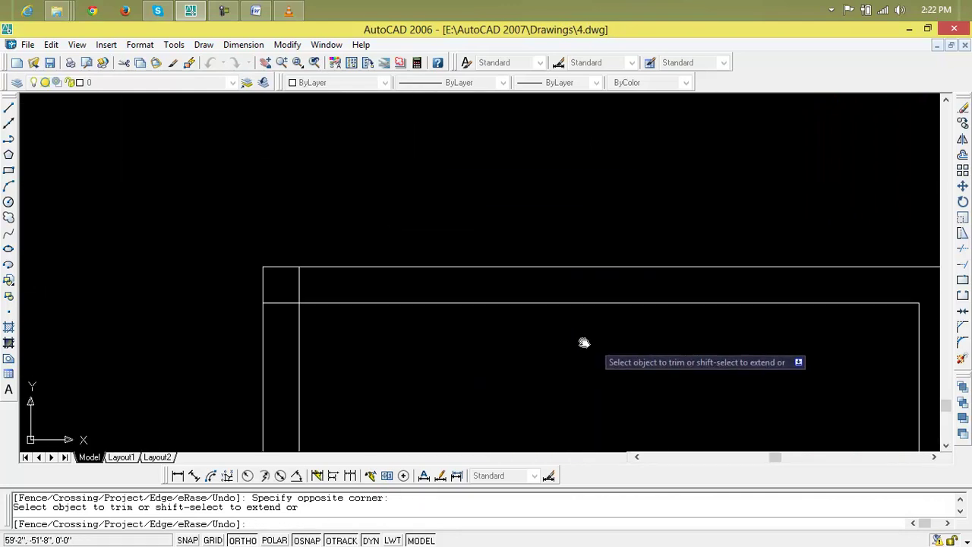
pyautogui.click(287, 285)
pyautogui.click(279, 306)
pyautogui.scroll(-3, 281, 304)
pyautogui.moveTo(312, 326); pyautogui.dragTo(346, 293, button='middle')
pyautogui.scroll(3, 346, 293)
pyautogui.click(345, 199)
pyautogui.click(337, 204)
pyautogui.scroll(-5, 328, 342)
pyautogui.scroll(1, 388, 322)
pyautogui.scroll(2, 357, 320)
pyautogui.scroll(2, 331, 318)
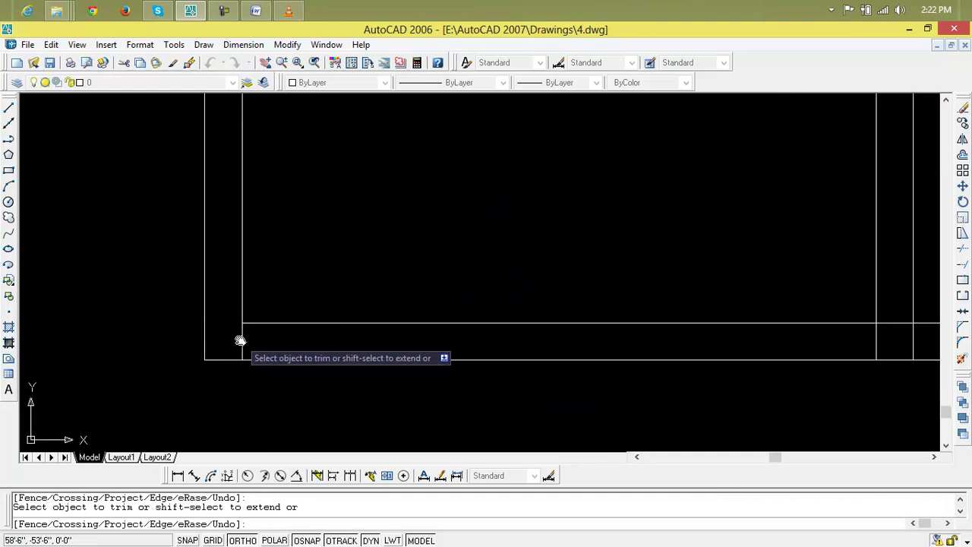
pyautogui.scroll(-5, 283, 376)
pyautogui.scroll(4, 352, 370)
# - Trim the bottom frame lines between the mullion lines with crossing windows
pyautogui.click(352, 359)
pyautogui.click(385, 386)
pyautogui.click(385, 386)
pyautogui.click(304, 385)
pyautogui.scroll(-2, 306, 384)
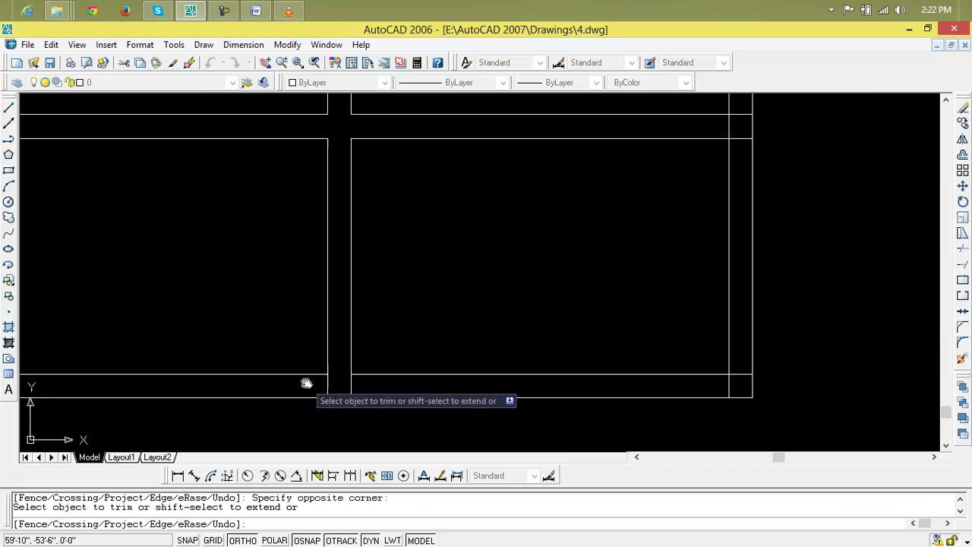
pyautogui.click(314, 385)
pyautogui.click(368, 388)
pyautogui.scroll(-3, 365, 386)
pyautogui.moveTo(364, 387); pyautogui.dragTo(267, 402, button='middle')
pyautogui.scroll(4, 391, 391)
# - Trim the overlapping lines at the frame's bottom-right corner, leaving four clean panes
pyautogui.click(385, 385)
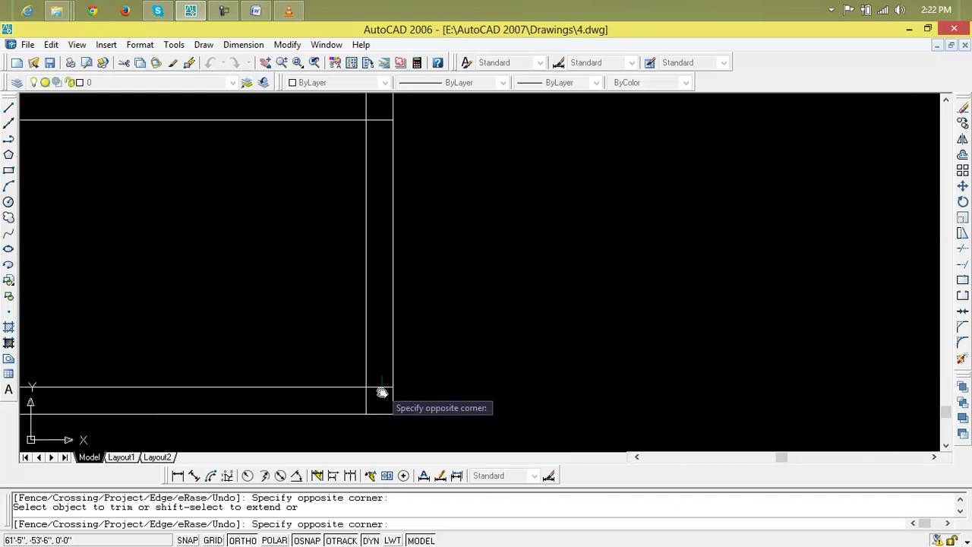
pyautogui.click(354, 400)
pyautogui.scroll(-2, 354, 400)
pyautogui.moveTo(354, 399); pyautogui.dragTo(366, 370, button='middle')
pyautogui.scroll(4, 364, 350)
pyautogui.click(350, 352)
pyautogui.click(343, 357)
pyautogui.click(350, 361)
pyautogui.click(349, 368)
pyautogui.click(348, 377)
pyautogui.click(329, 387)
pyautogui.scroll(-2, 327, 383)
pyautogui.moveTo(328, 383); pyautogui.dragTo(332, 398, button='middle')
pyautogui.scroll(2, 341, 297)
pyautogui.moveTo(342, 297); pyautogui.dragTo(324, 331, button='middle')
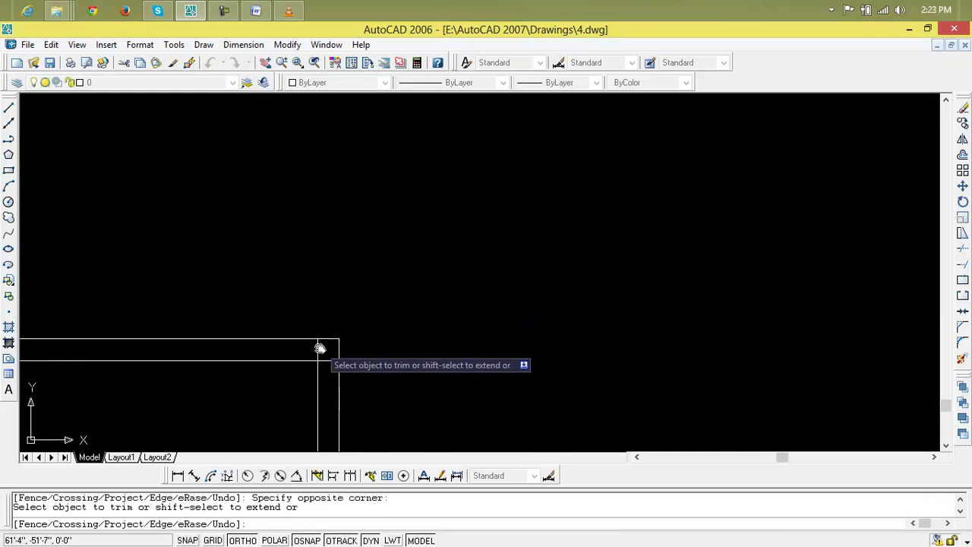
pyautogui.moveTo(322, 356); pyautogui.dragTo(527, 204, button='middle')
pyautogui.scroll(-2, 328, 361)
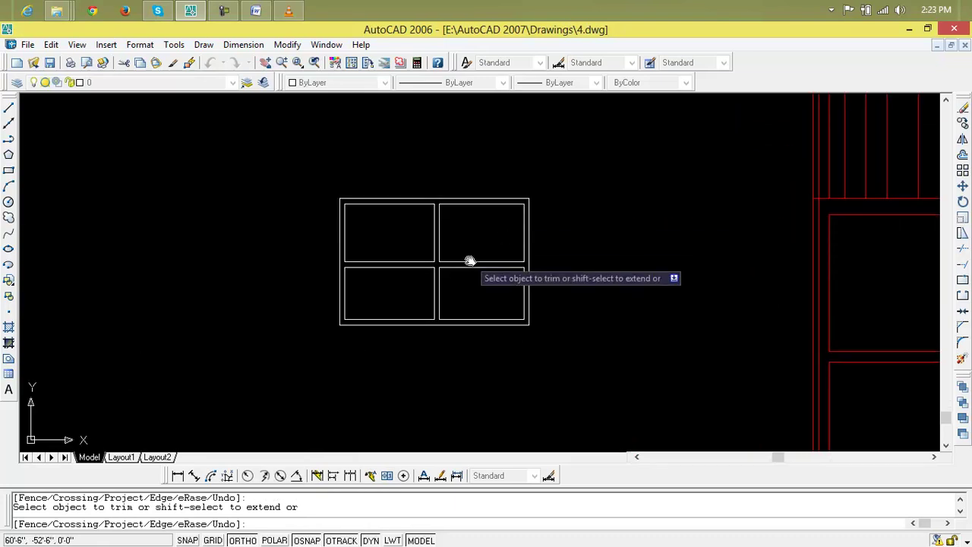
pyautogui.press('Escape')
pyautogui.press('Escape')
pyautogui.scroll(-5, 466, 259)
pyautogui.moveTo(463, 260); pyautogui.dragTo(391, 250, button='middle')
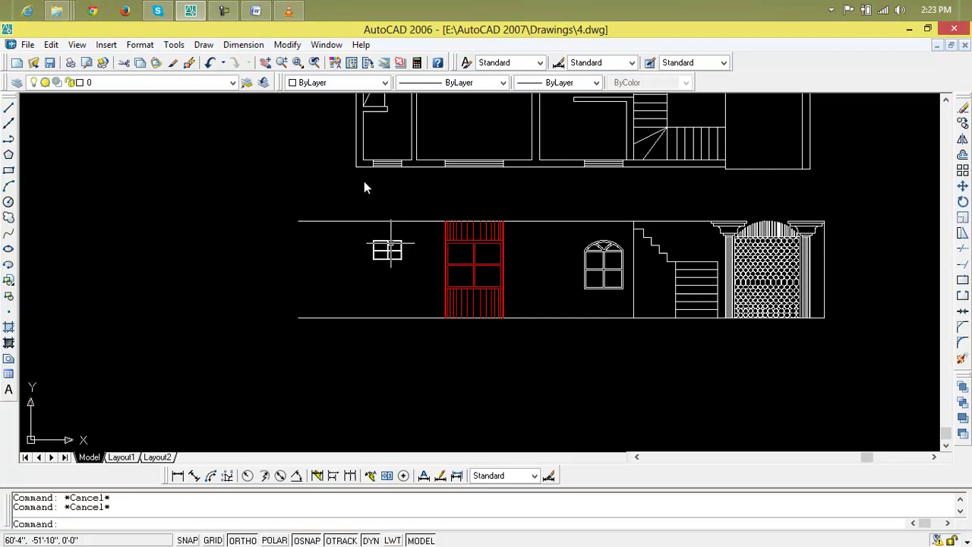
# - Draw a vertical line from the plan's left wall down past the elevation's ground line
pyautogui.write('l')
pyautogui.press('Return')
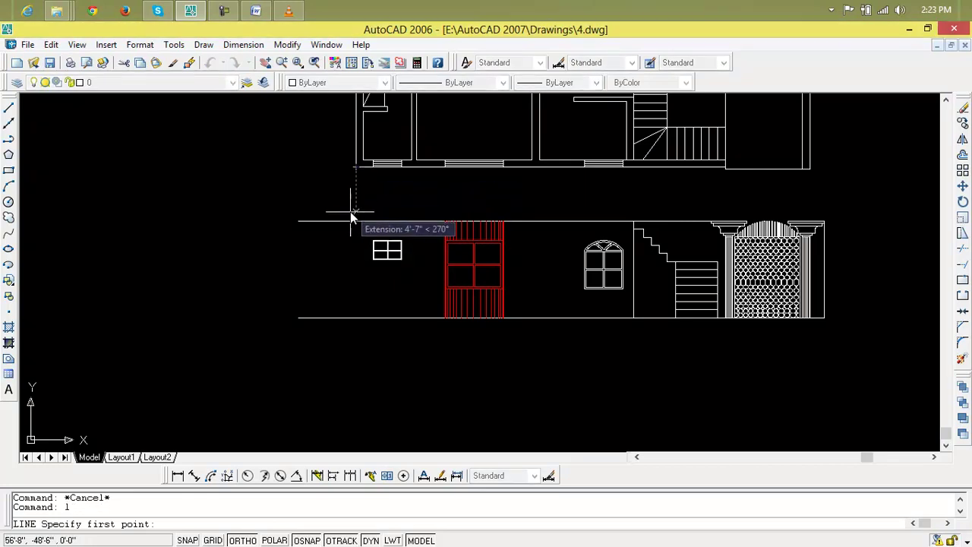
pyautogui.click(355, 221)
pyautogui.click(354, 352)
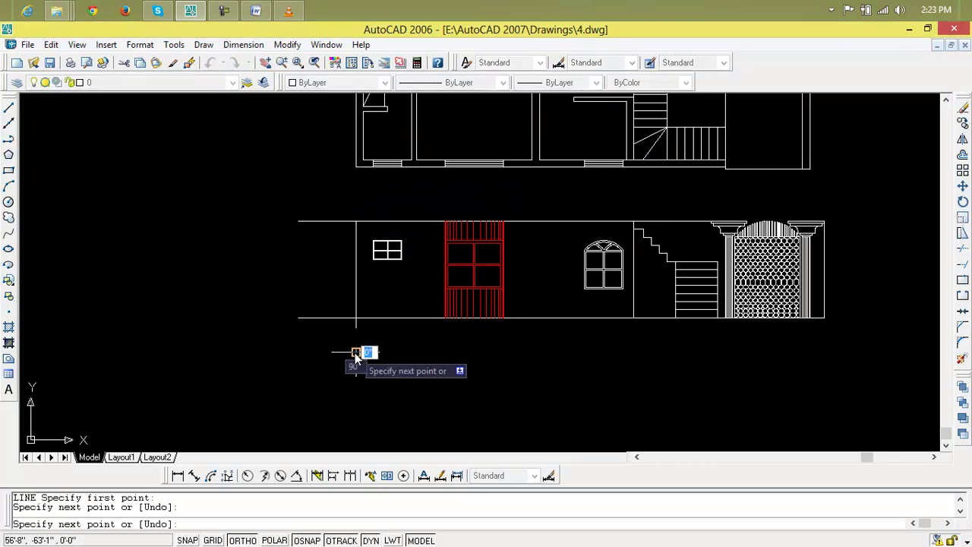
pyautogui.press('Escape')
pyautogui.press('Escape')
# - Trim away the elevation's line ends that extend left of the new wall edge
pyautogui.write('tr')
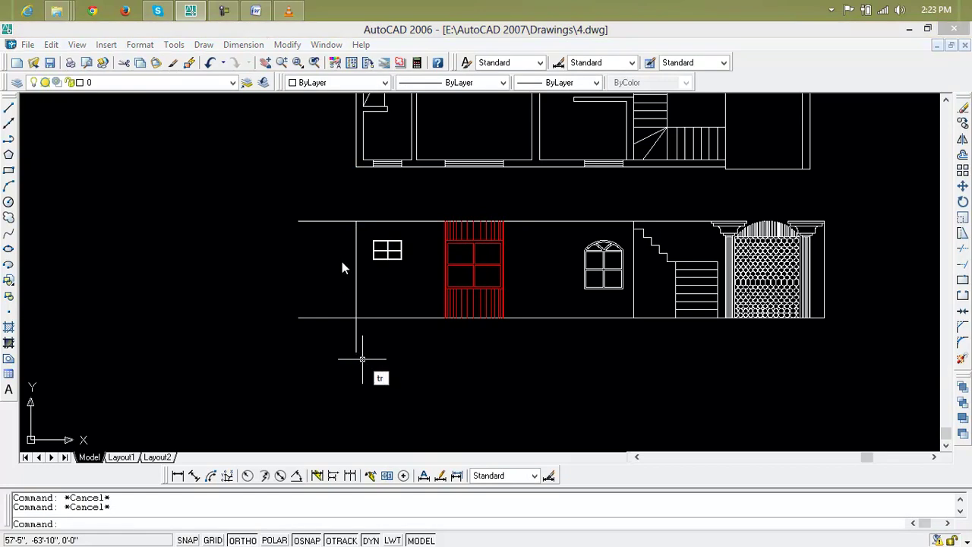
pyautogui.press('Return')
pyautogui.click(325, 210)
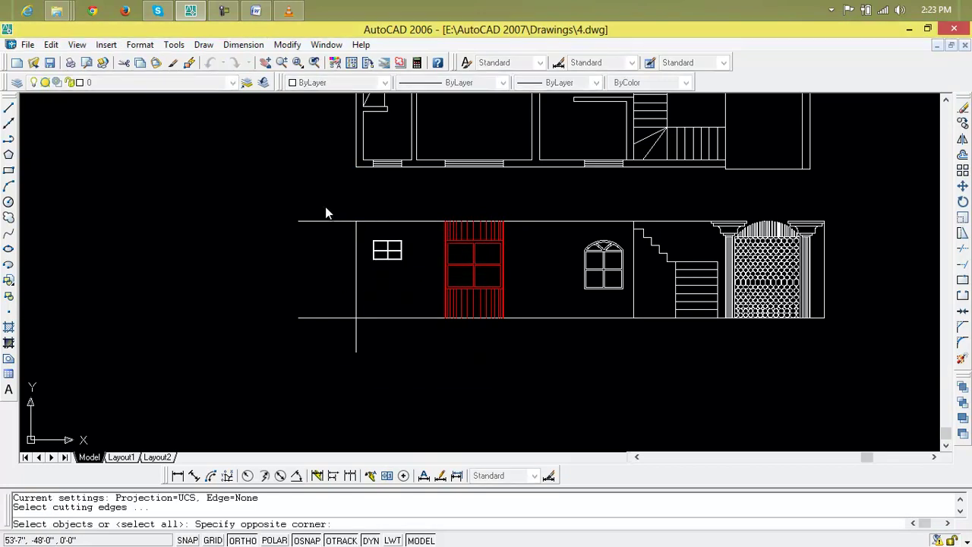
pyautogui.click(316, 278)
pyautogui.press('Escape')
pyautogui.press('Escape')
pyautogui.write('tr')
pyautogui.press('Return')
pyautogui.press('Return')
pyautogui.click(318, 211)
pyautogui.click(315, 292)
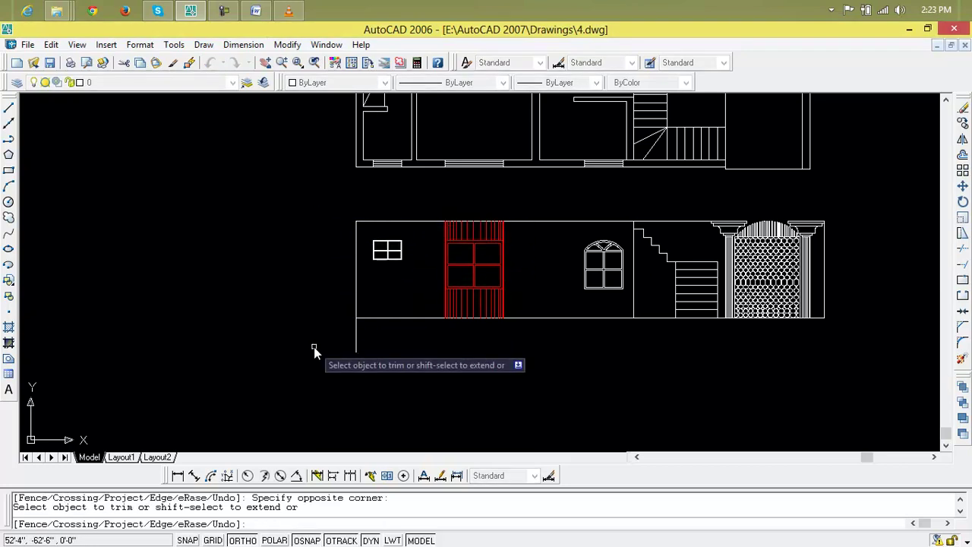
pyautogui.scroll(-2, 354, 359)
pyautogui.moveTo(354, 361); pyautogui.dragTo(330, 358, button='middle')
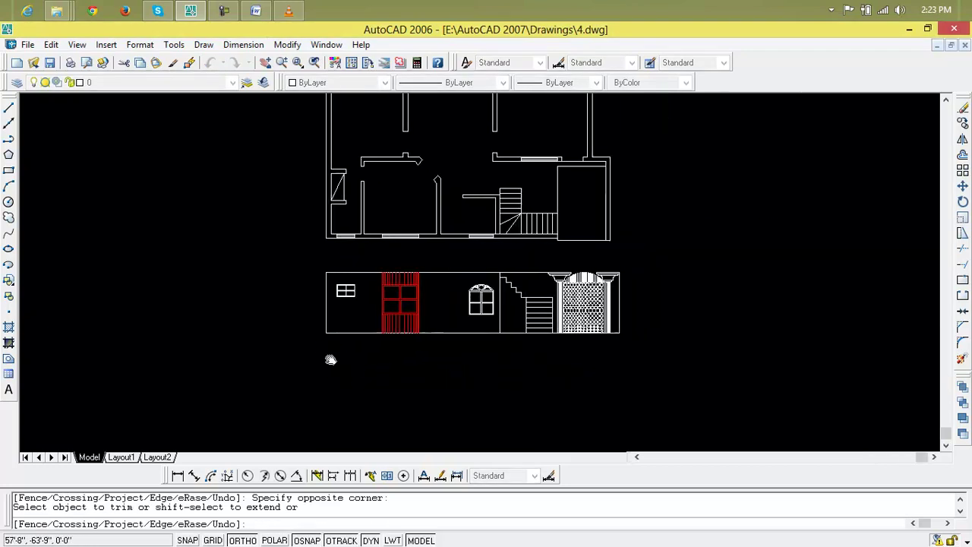
pyautogui.press('Escape')
pyautogui.press('Escape')
pyautogui.moveTo(462, 431); pyautogui.dragTo(406, 373, button='middle')
pyautogui.scroll(2, 436, 346)
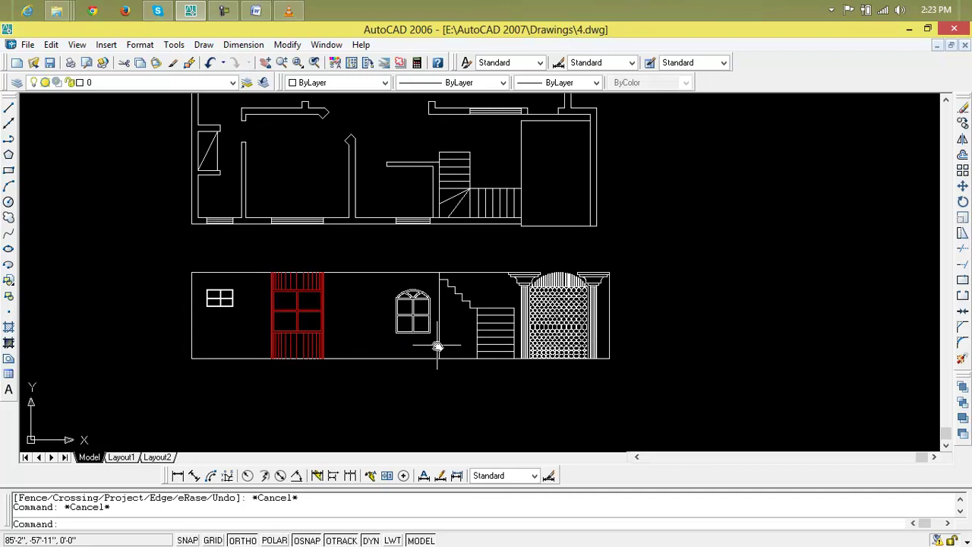